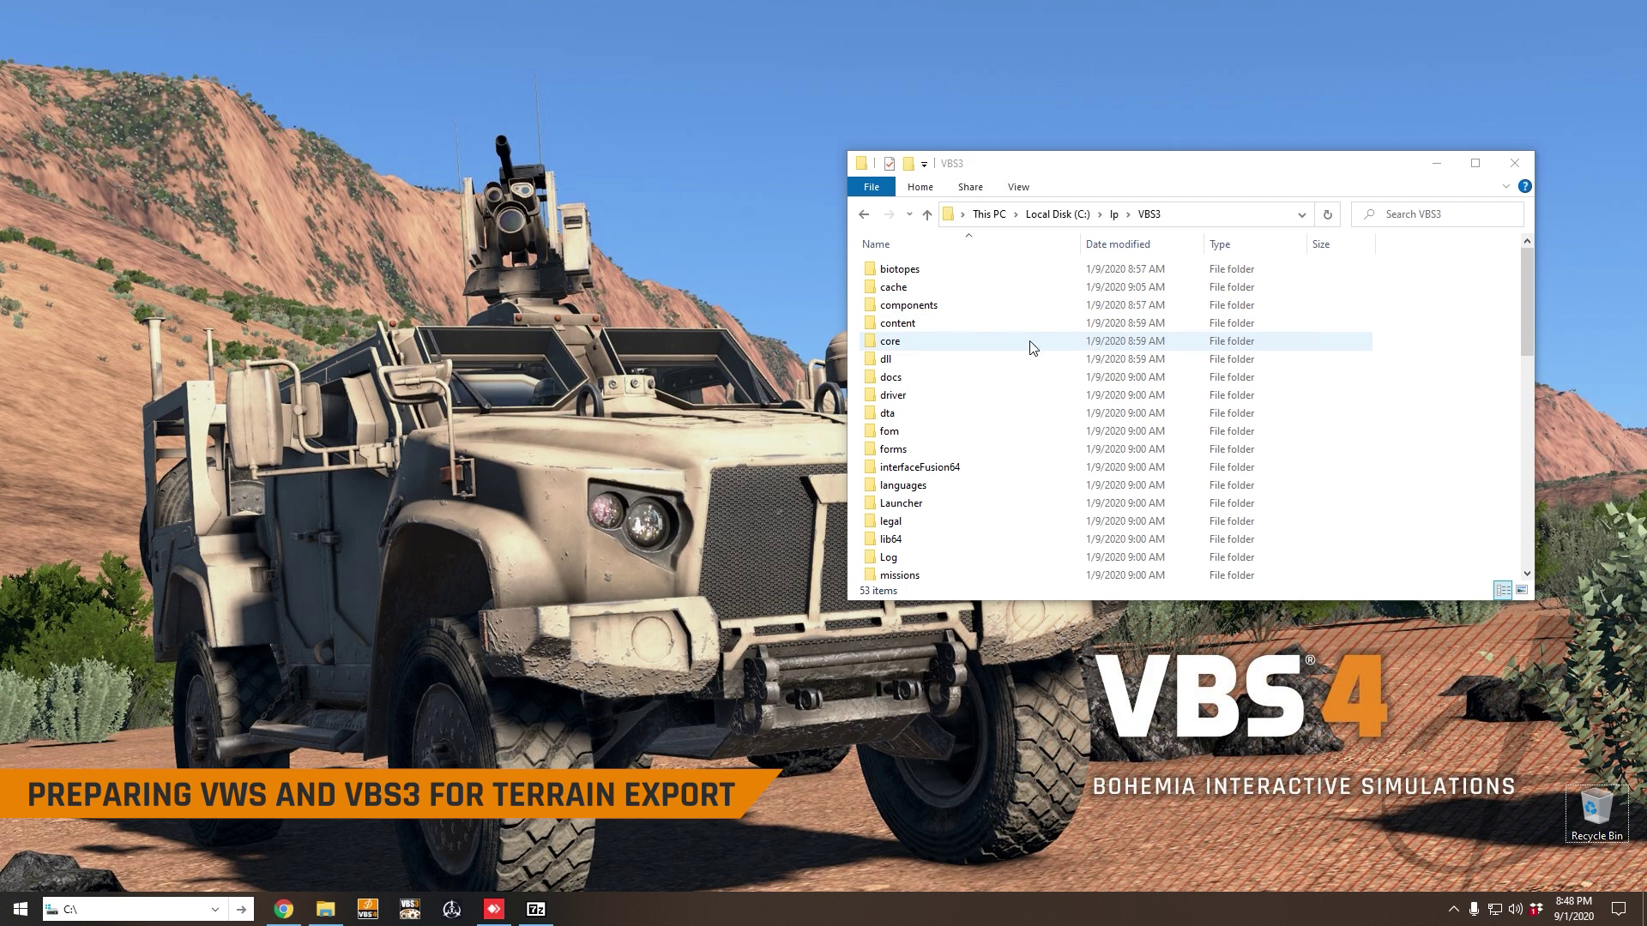
Read the Terrain Conversion Tool requirements in Chrome, then show the remote server's VWS folder in AnyDesk.
{"action": "left_click", "coordinate": [284, 908]}
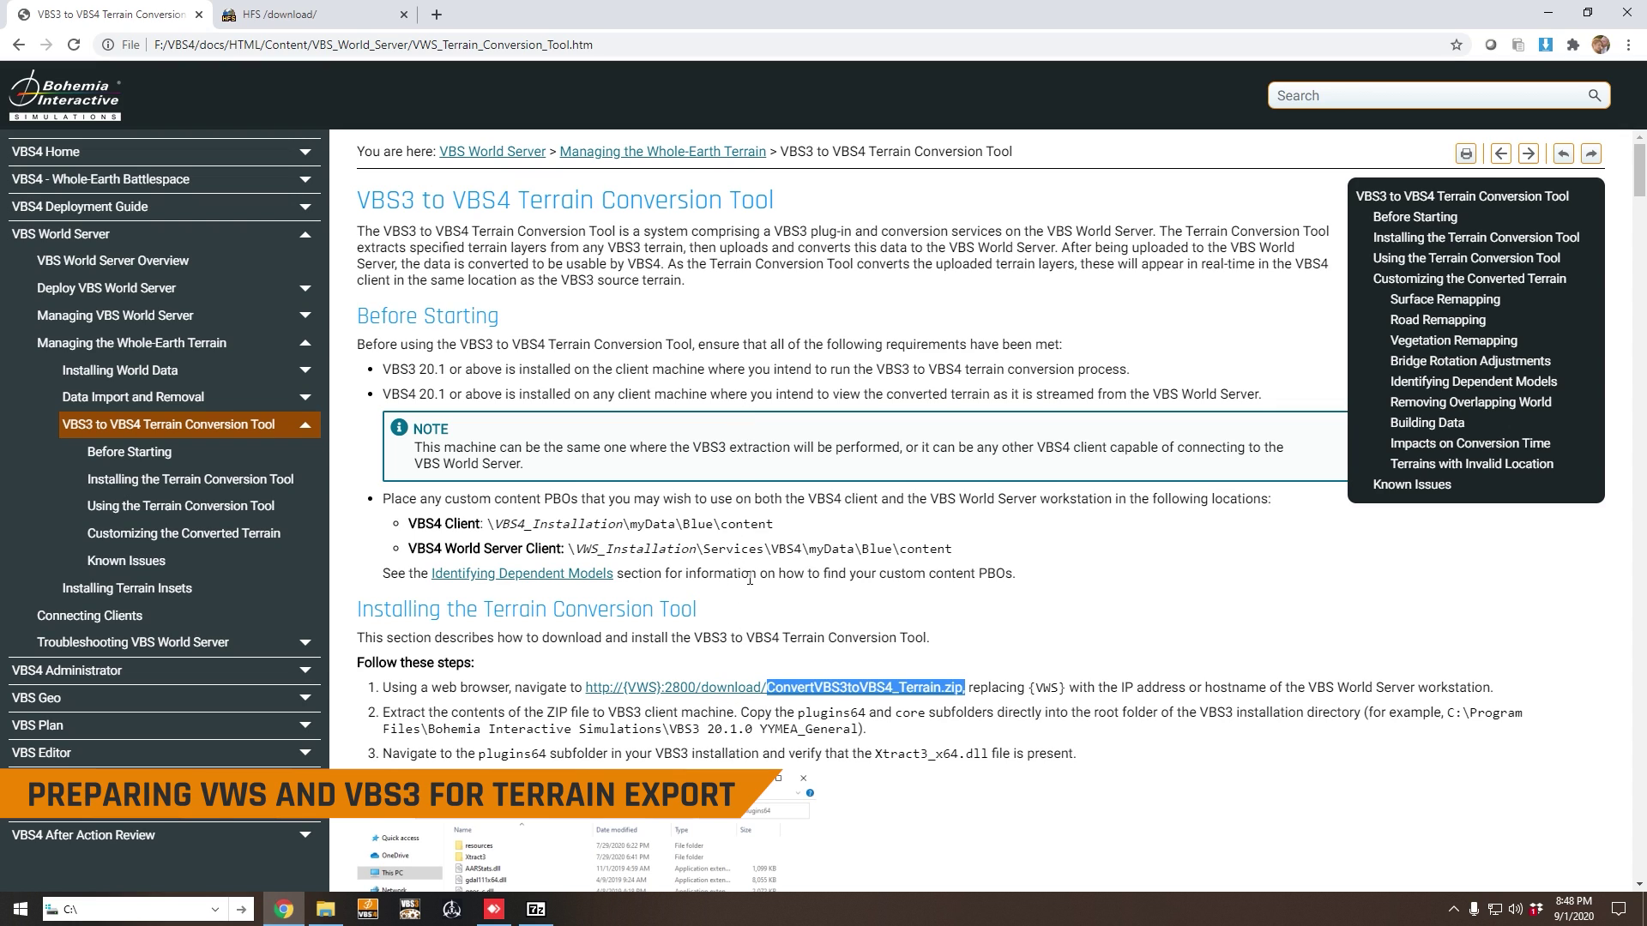
{"action": "left_click", "coordinate": [495, 909]}
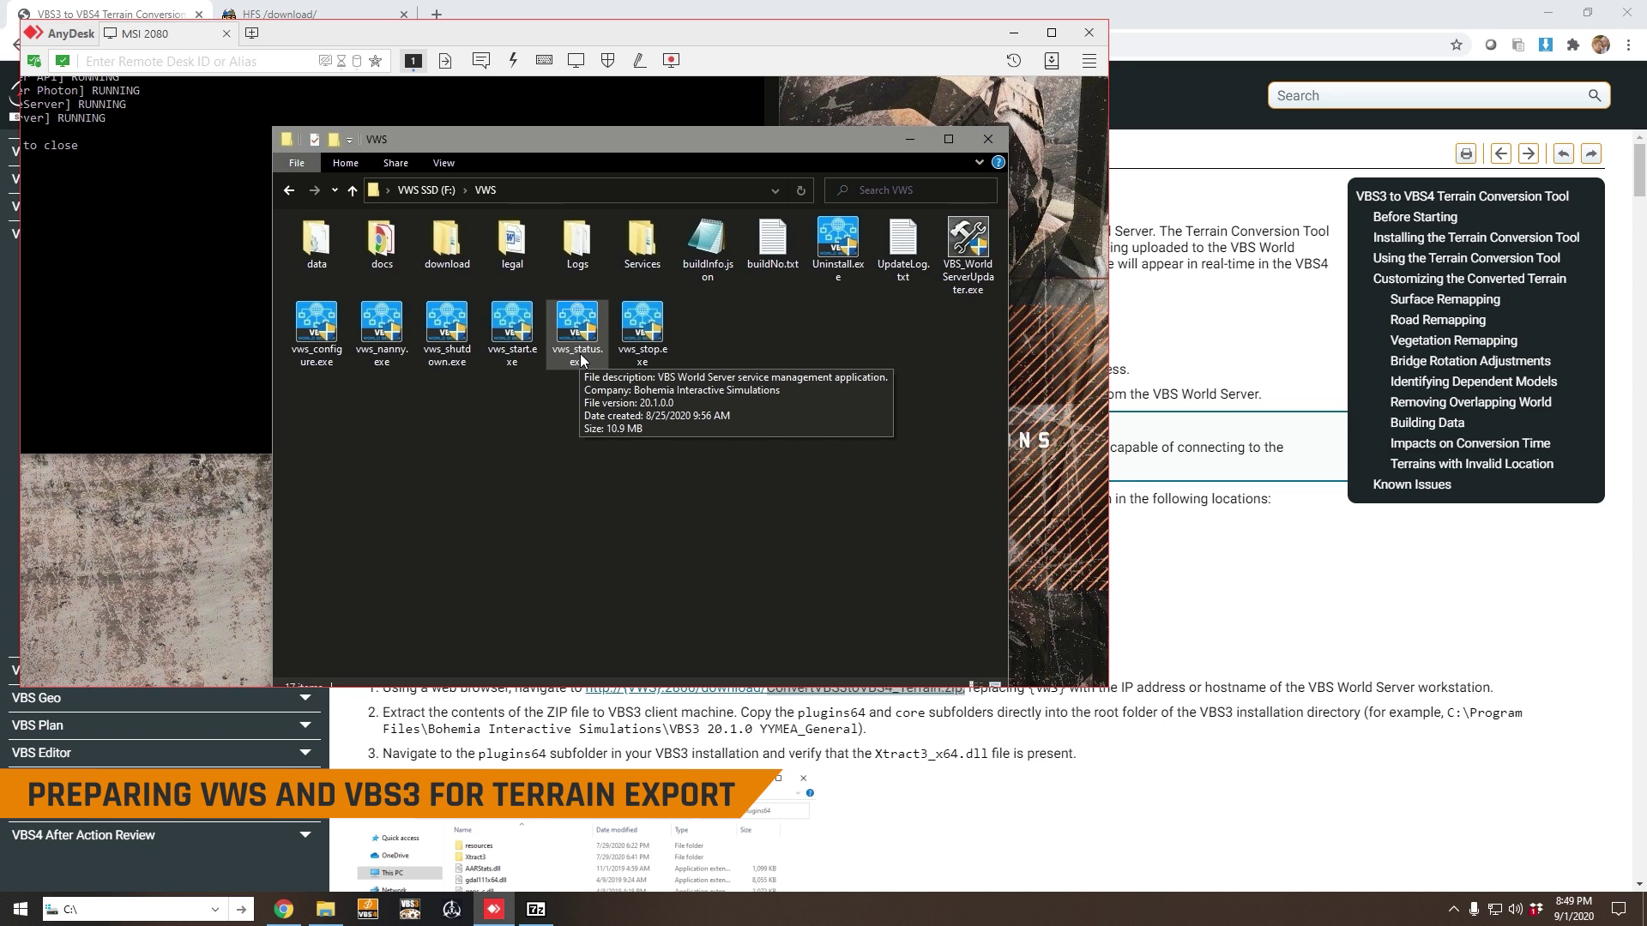
Run vws_status.exe to verify every VWS service is RUNNING, then minimize AnyDesk.
{"action": "double_click", "coordinate": [581, 356]}
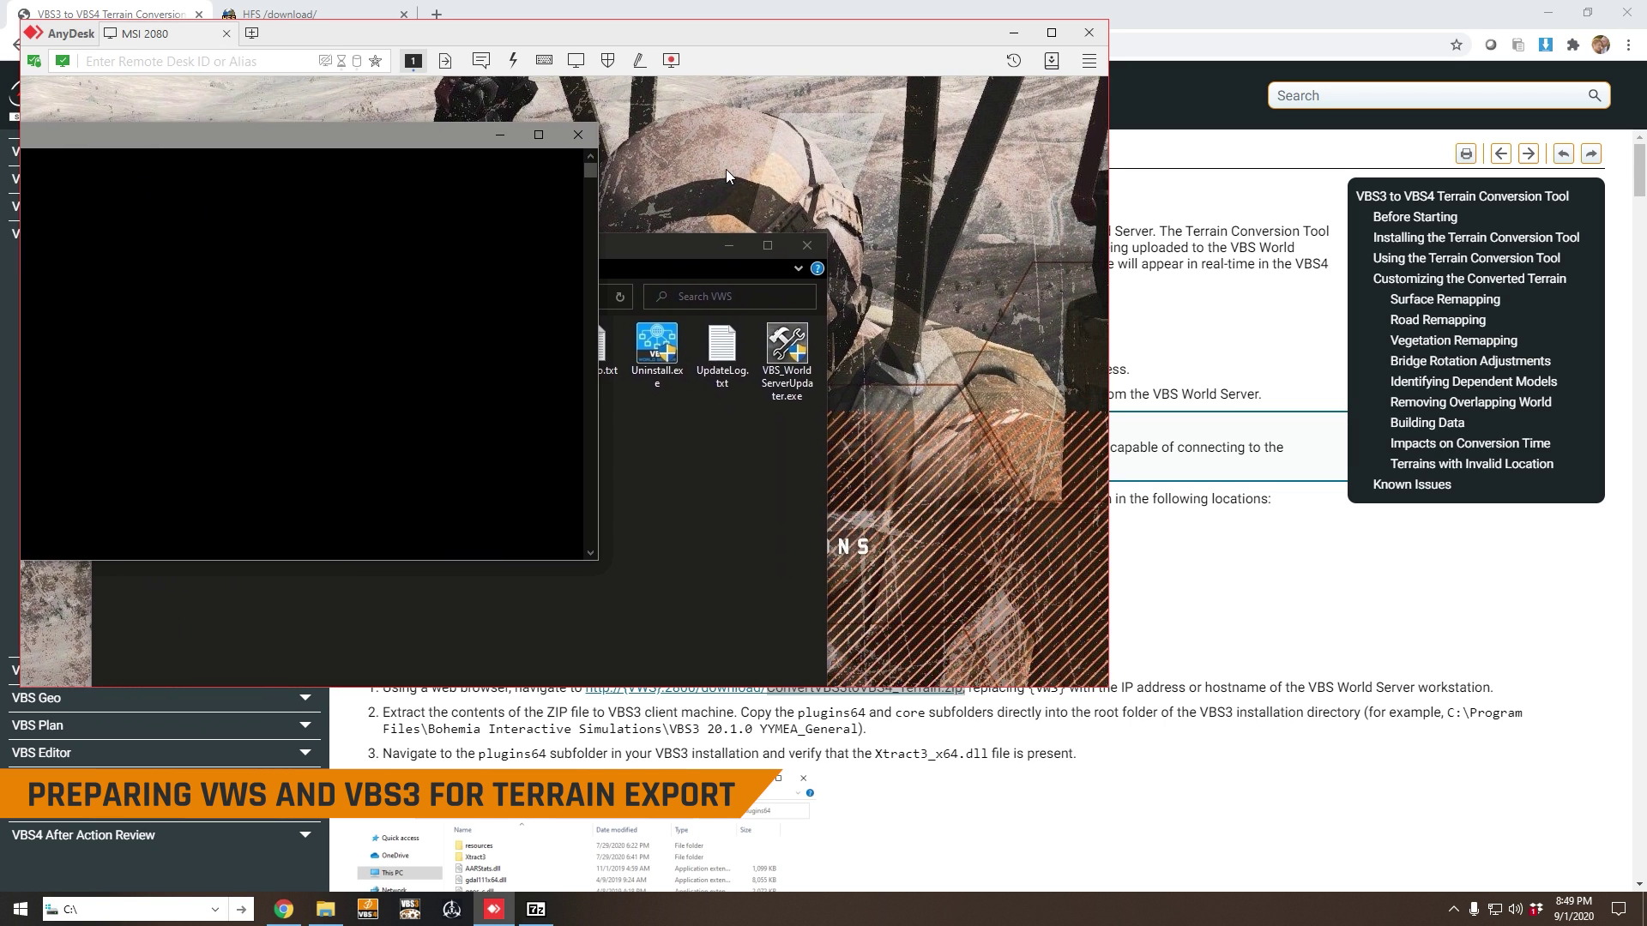
{"action": "left_click", "coordinate": [1010, 34]}
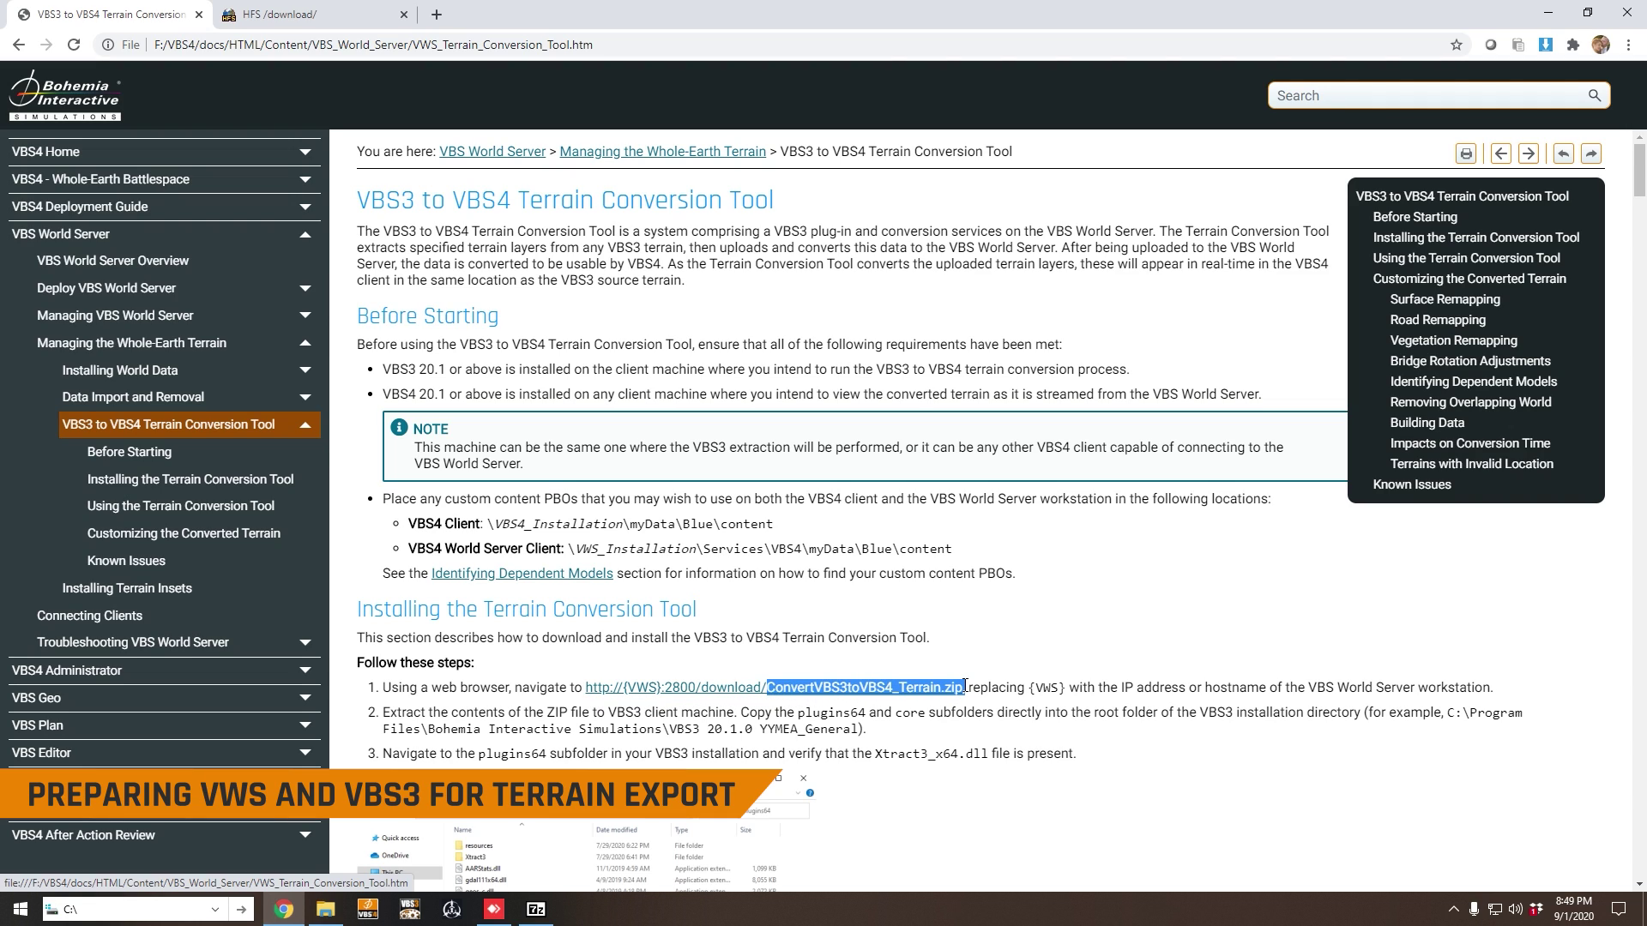
Show the HFS /download/ listing containing Convert_VBS3toVBS4_Terrain.zip.
{"action": "left_click", "coordinate": [326, 14]}
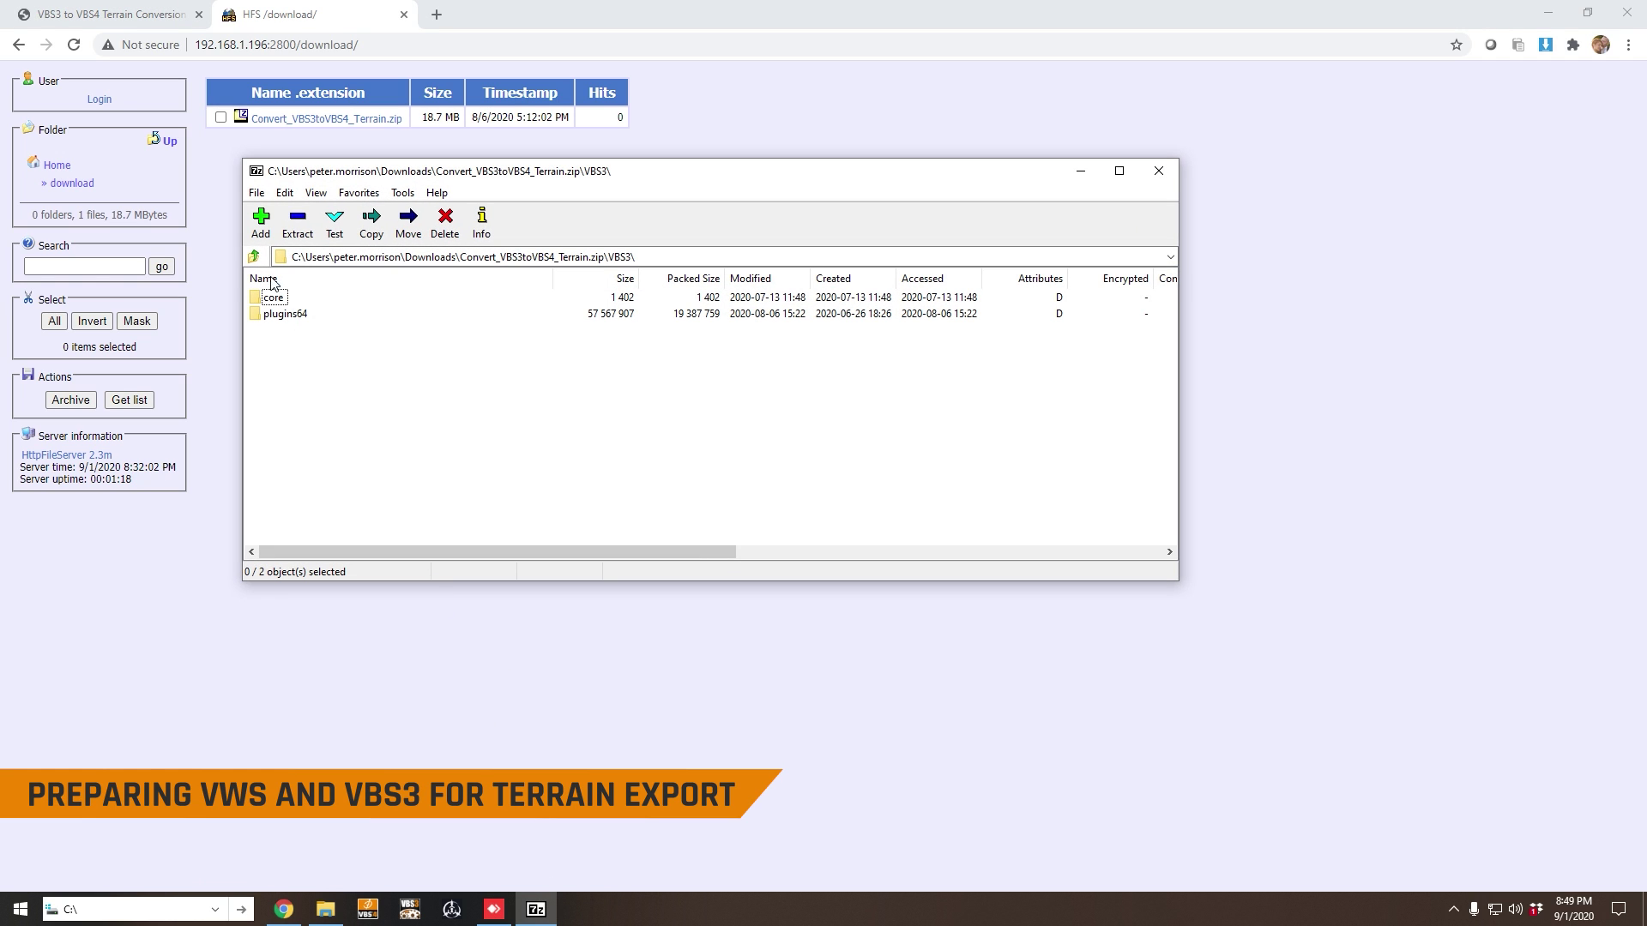
Bring the local VBS3 installation folder up beside the archive's VBS3 folder in 7-Zip.
{"action": "left_click", "coordinate": [329, 912]}
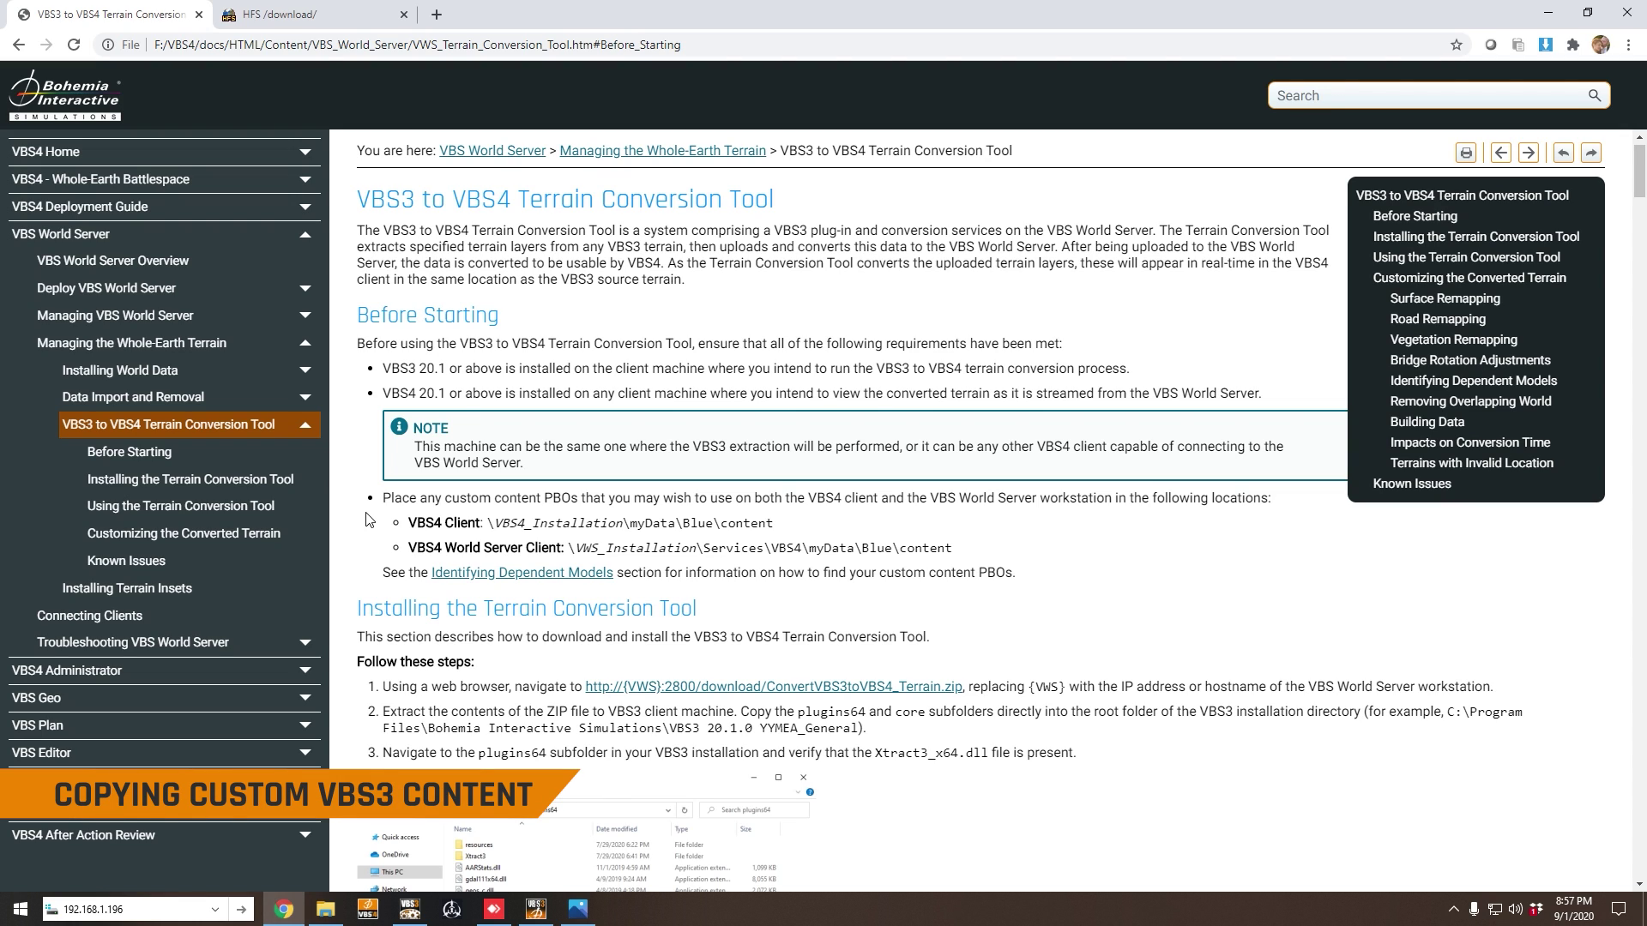
Highlight the 'Place any custom content PBOs…' bullet on the VBS4 client and World Server.
{"action": "left_click_drag", "start_coordinate": [384, 499], "coordinate": [1268, 503]}
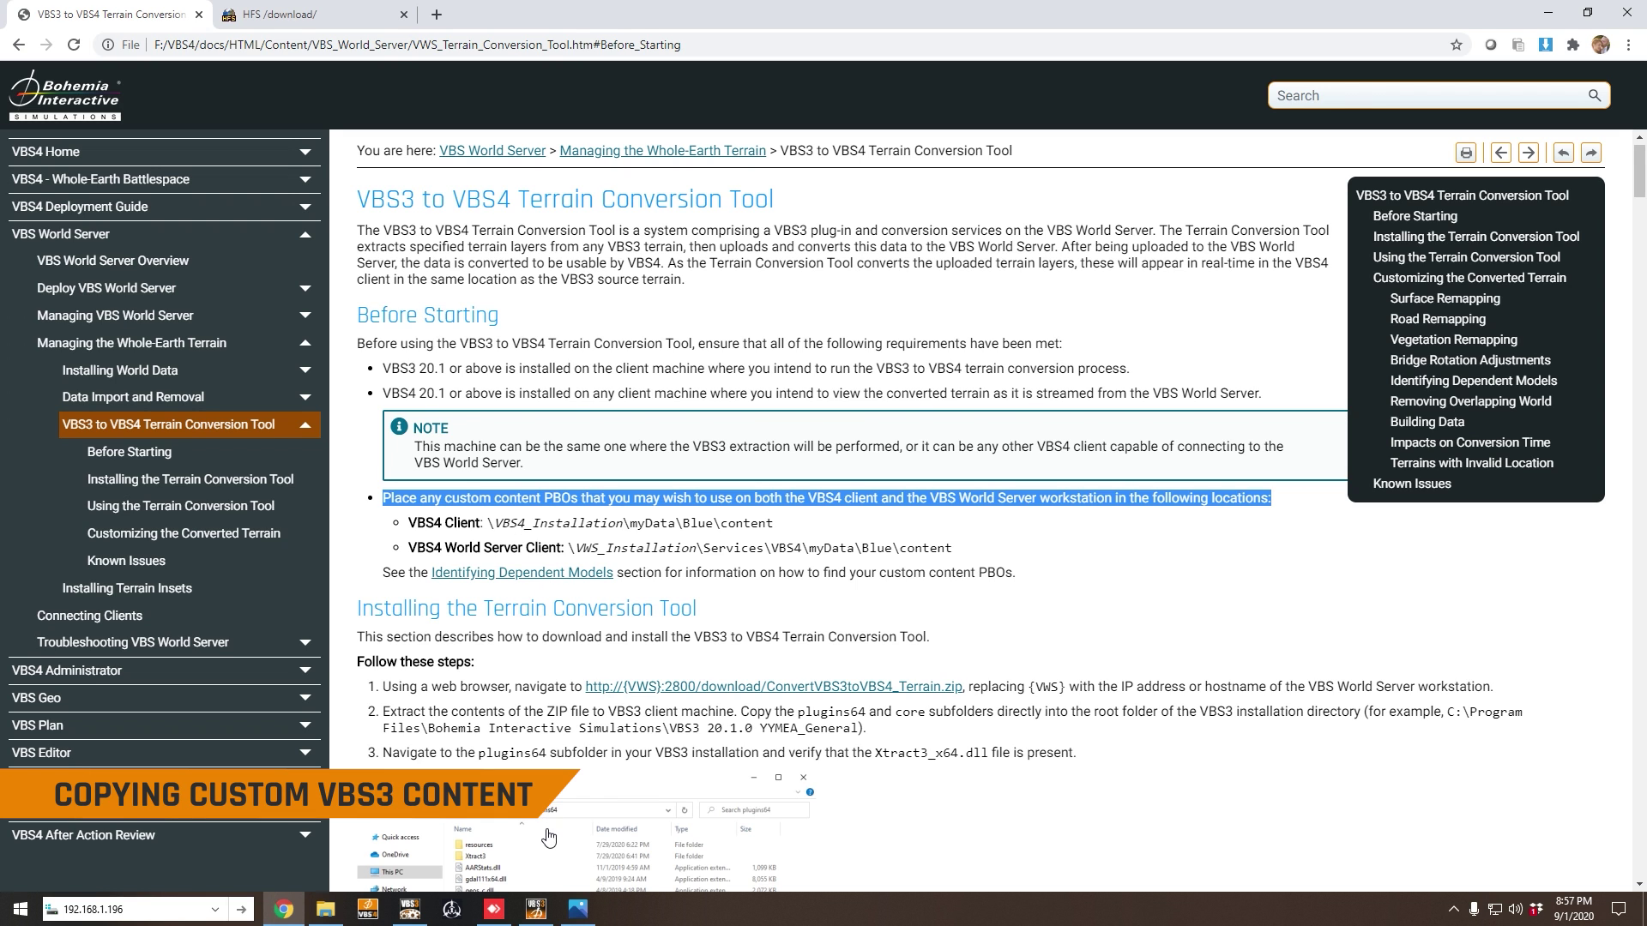
{"action": "left_click", "coordinate": [537, 909]}
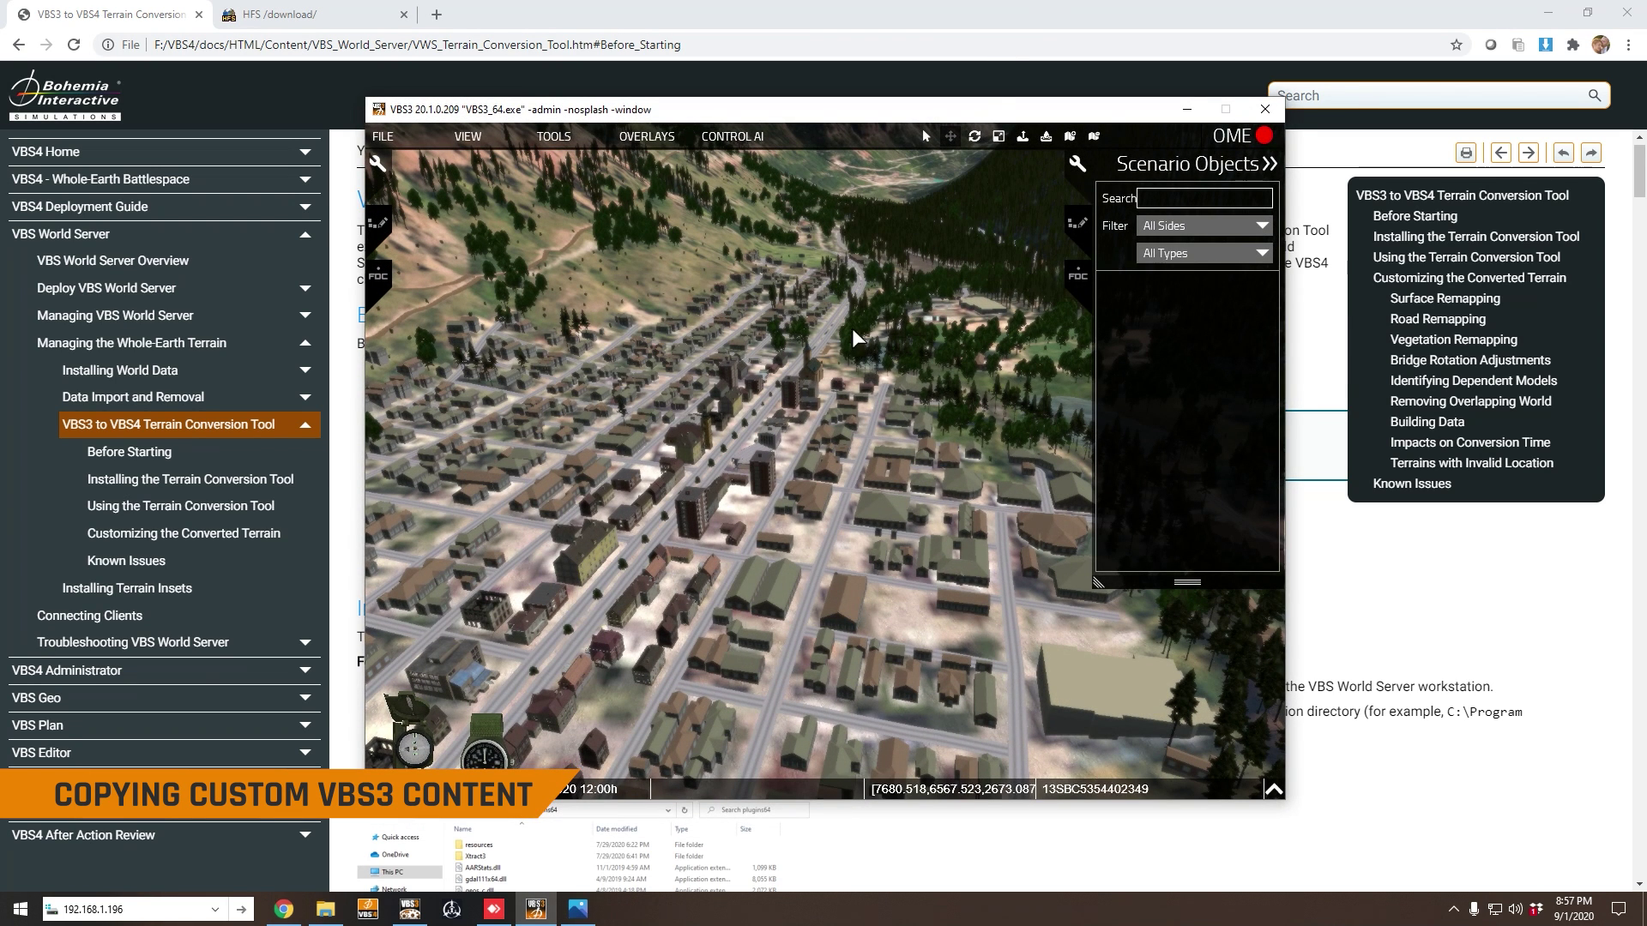
{"action": "right_click_drag", "start_coordinate": [852, 352], "coordinate": [993, 500]}
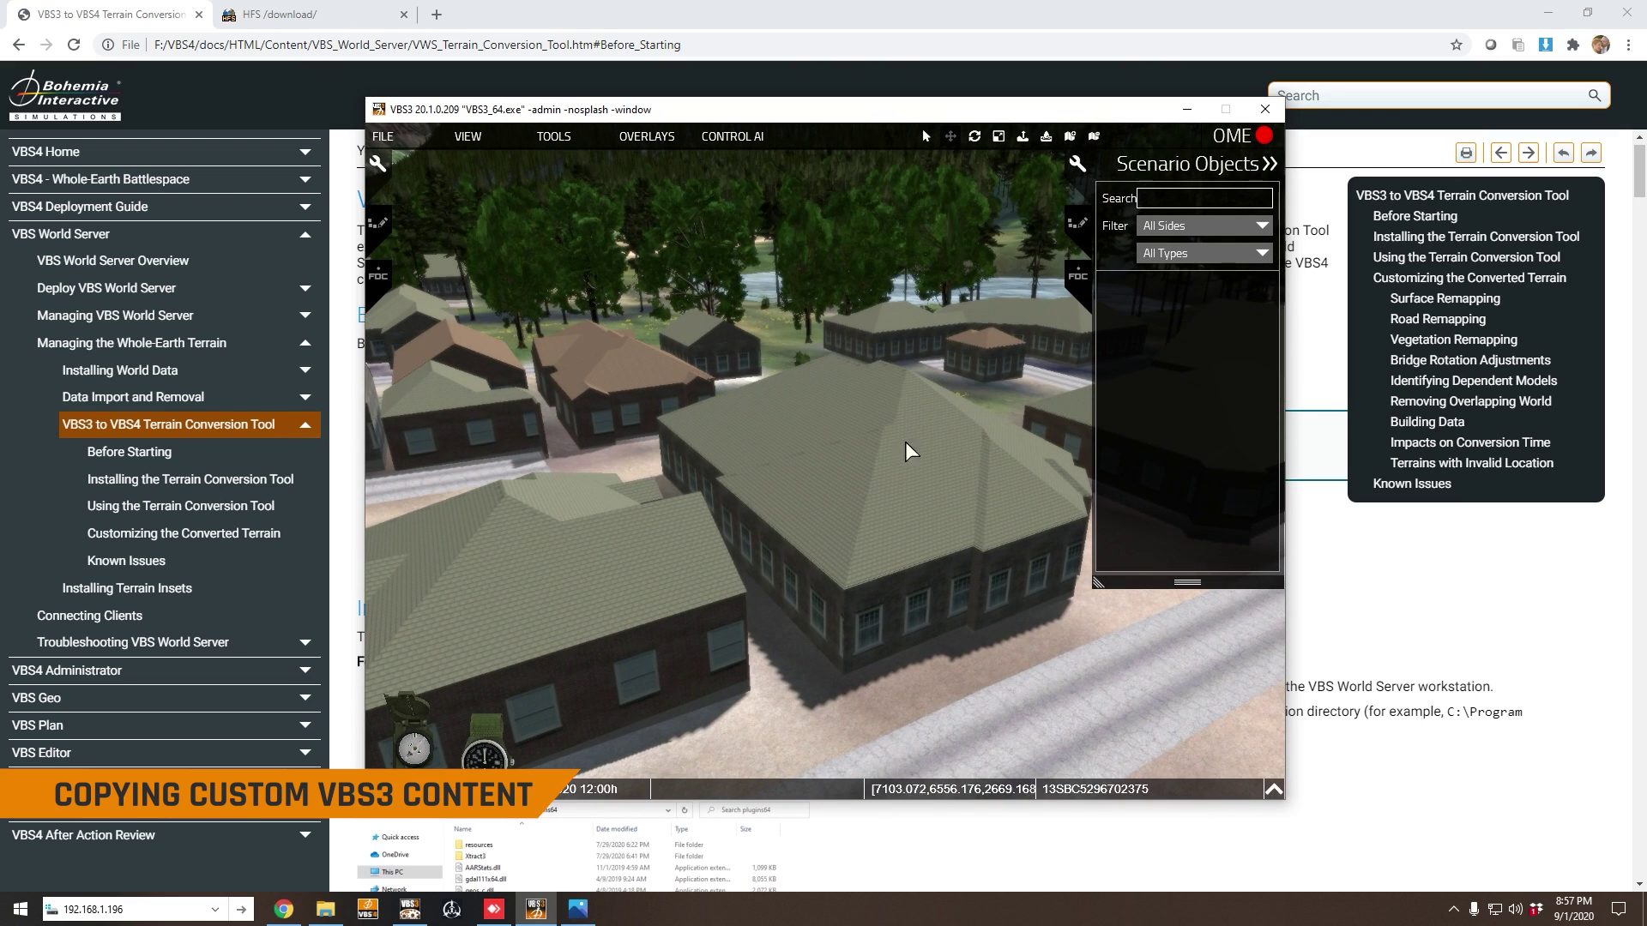
{"action": "right_click_drag", "start_coordinate": [911, 467], "coordinate": [766, 489]}
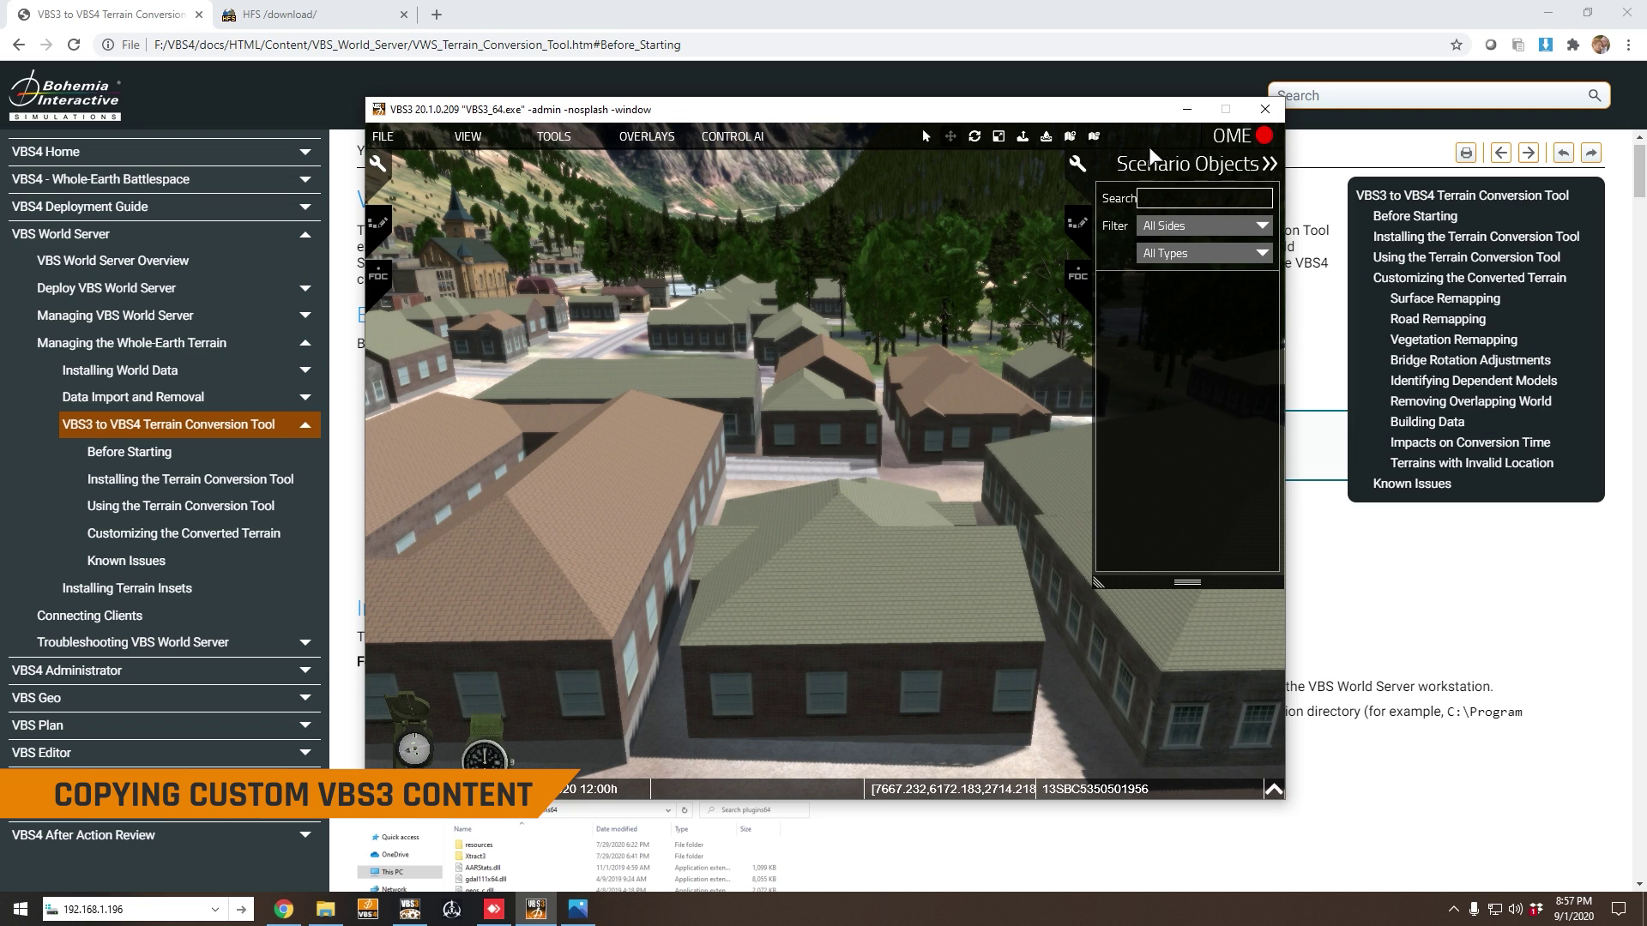
{"action": "left_click", "coordinate": [1187, 109]}
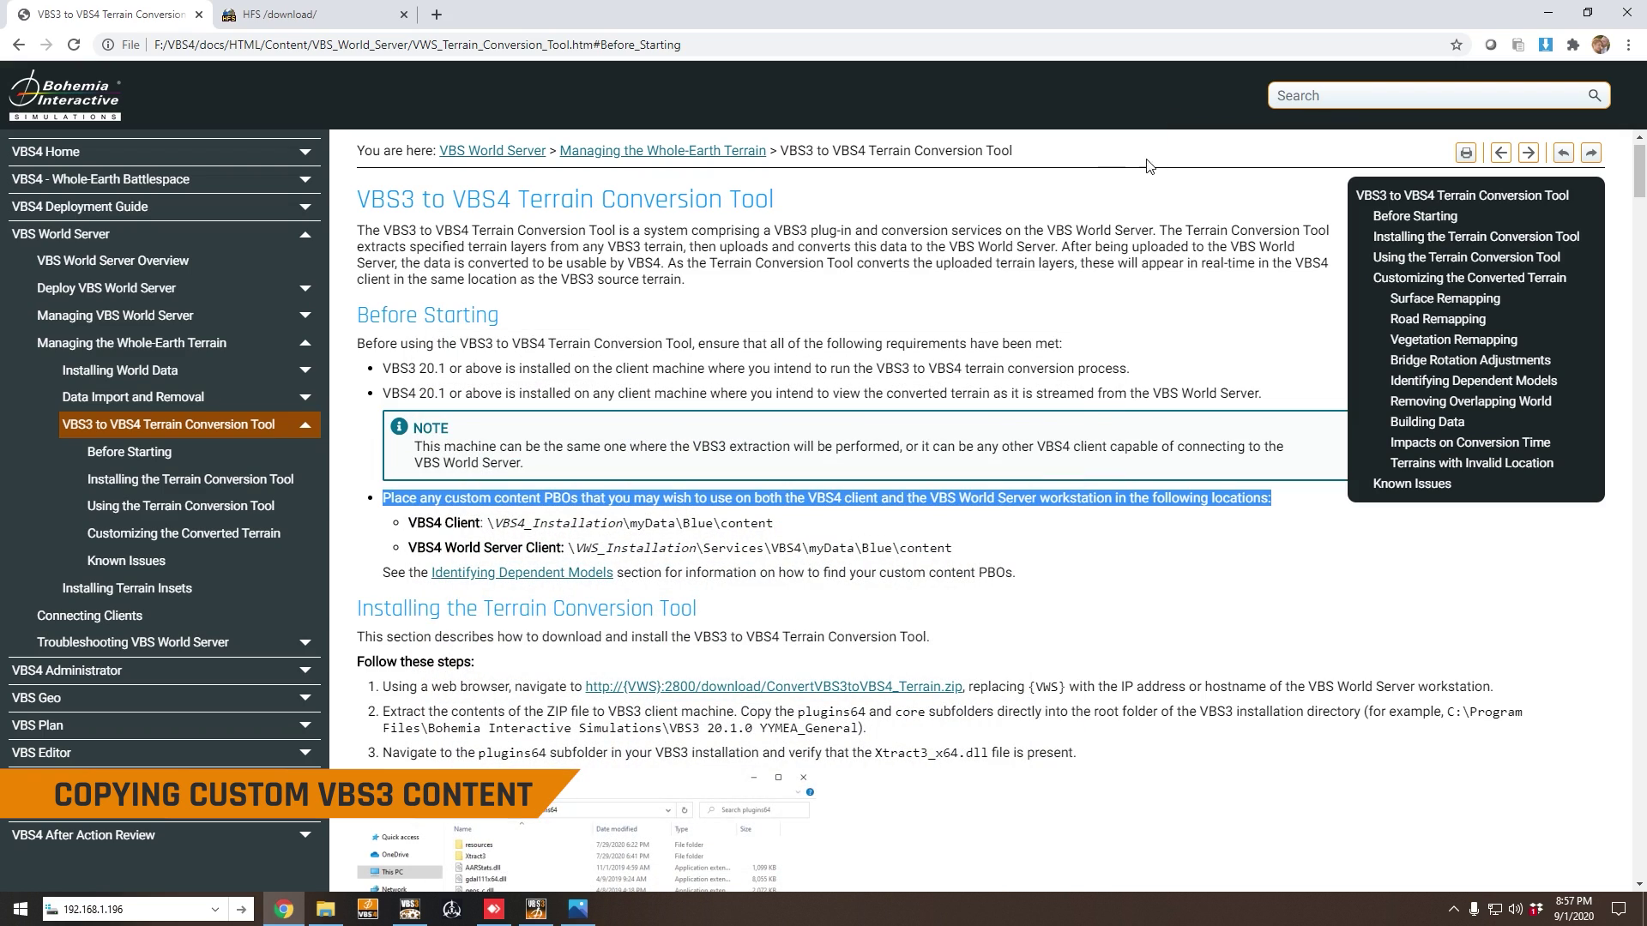
Browse to VBS3 mycontent\addons, select tt_telluride_iitsec_demo.pbo and move the window lower right.
{"action": "left_click", "coordinate": [1548, 13]}
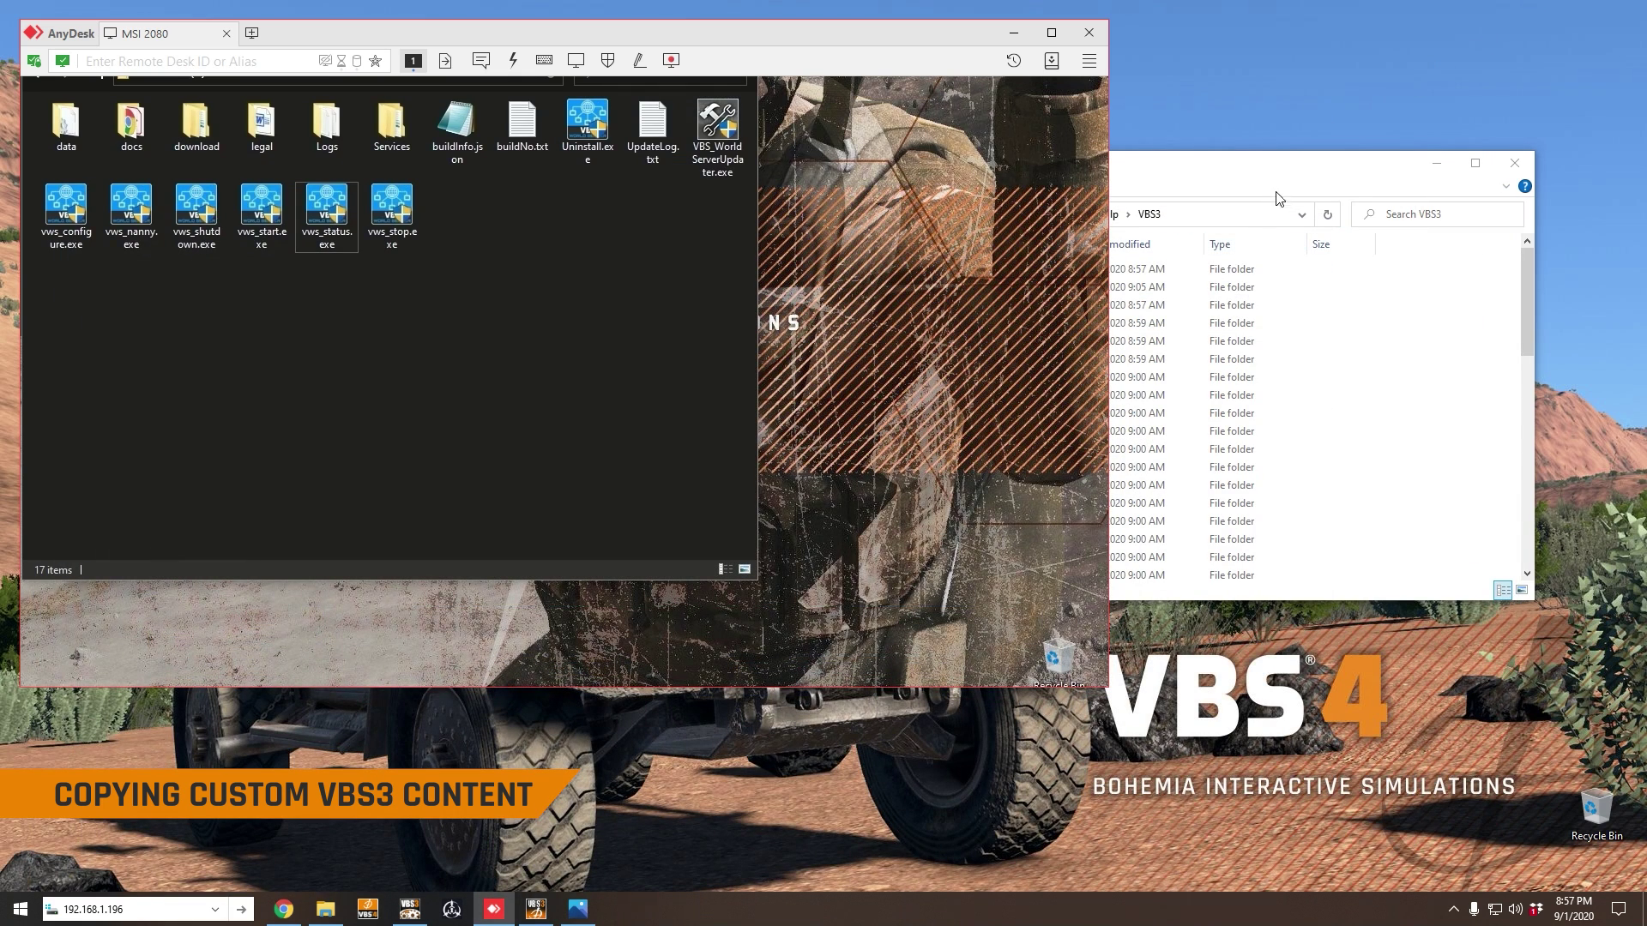
{"action": "left_click", "coordinate": [1279, 170]}
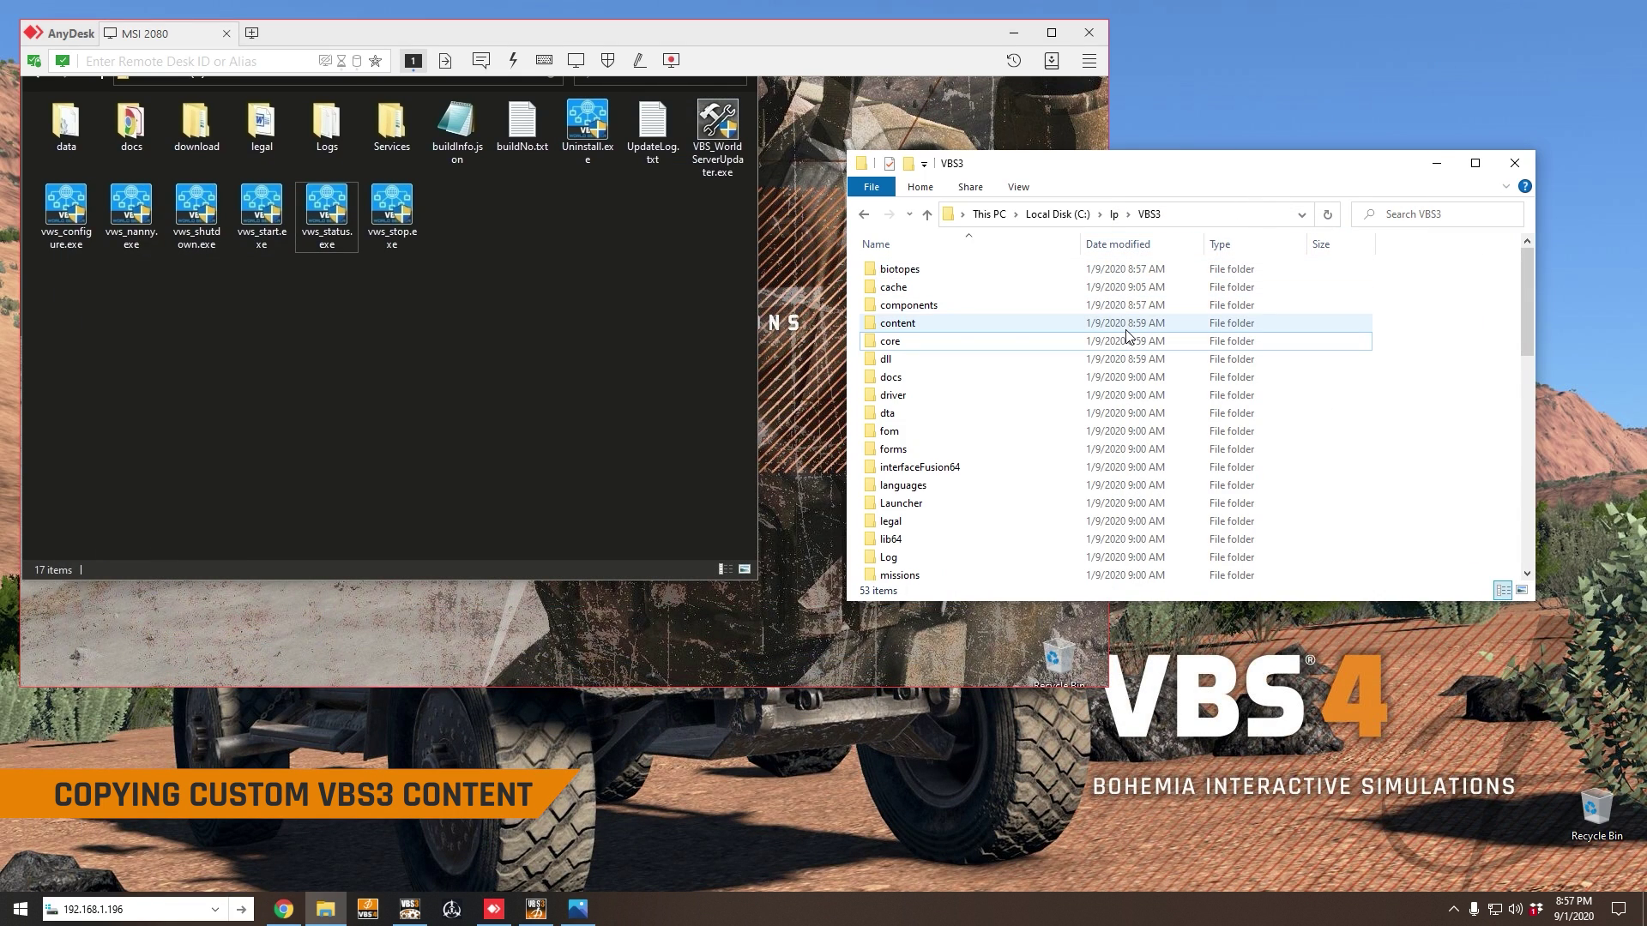
{"action": "scroll", "coordinate": [944, 471], "scroll_direction": "down", "scroll_amount": 2}
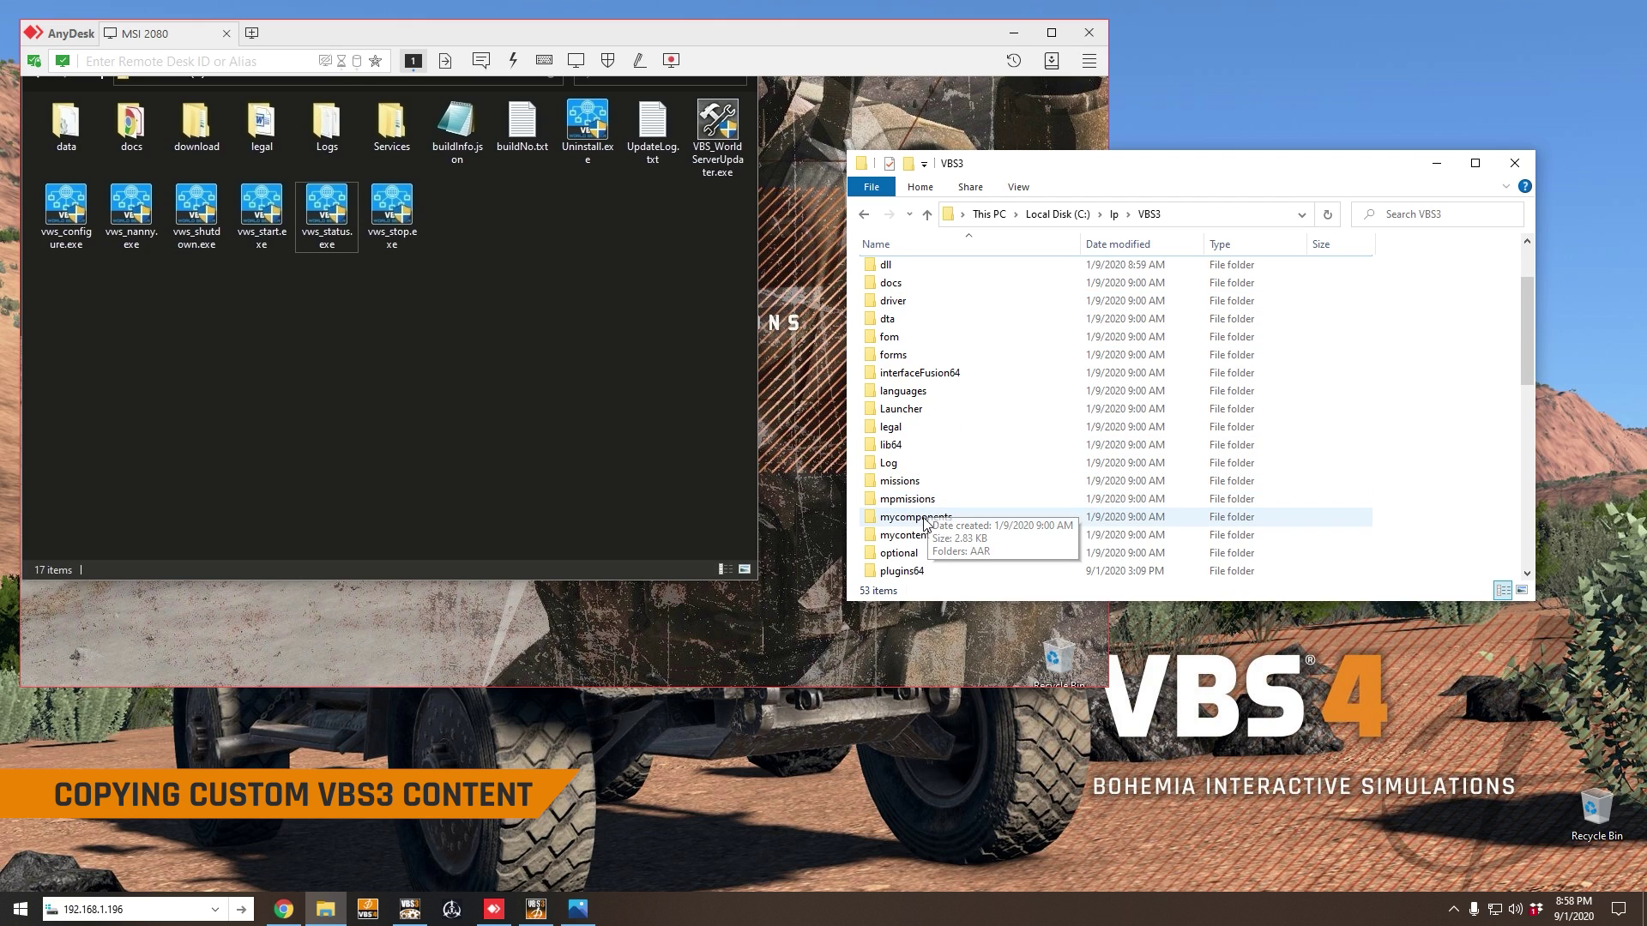
{"action": "double_click", "coordinate": [922, 536]}
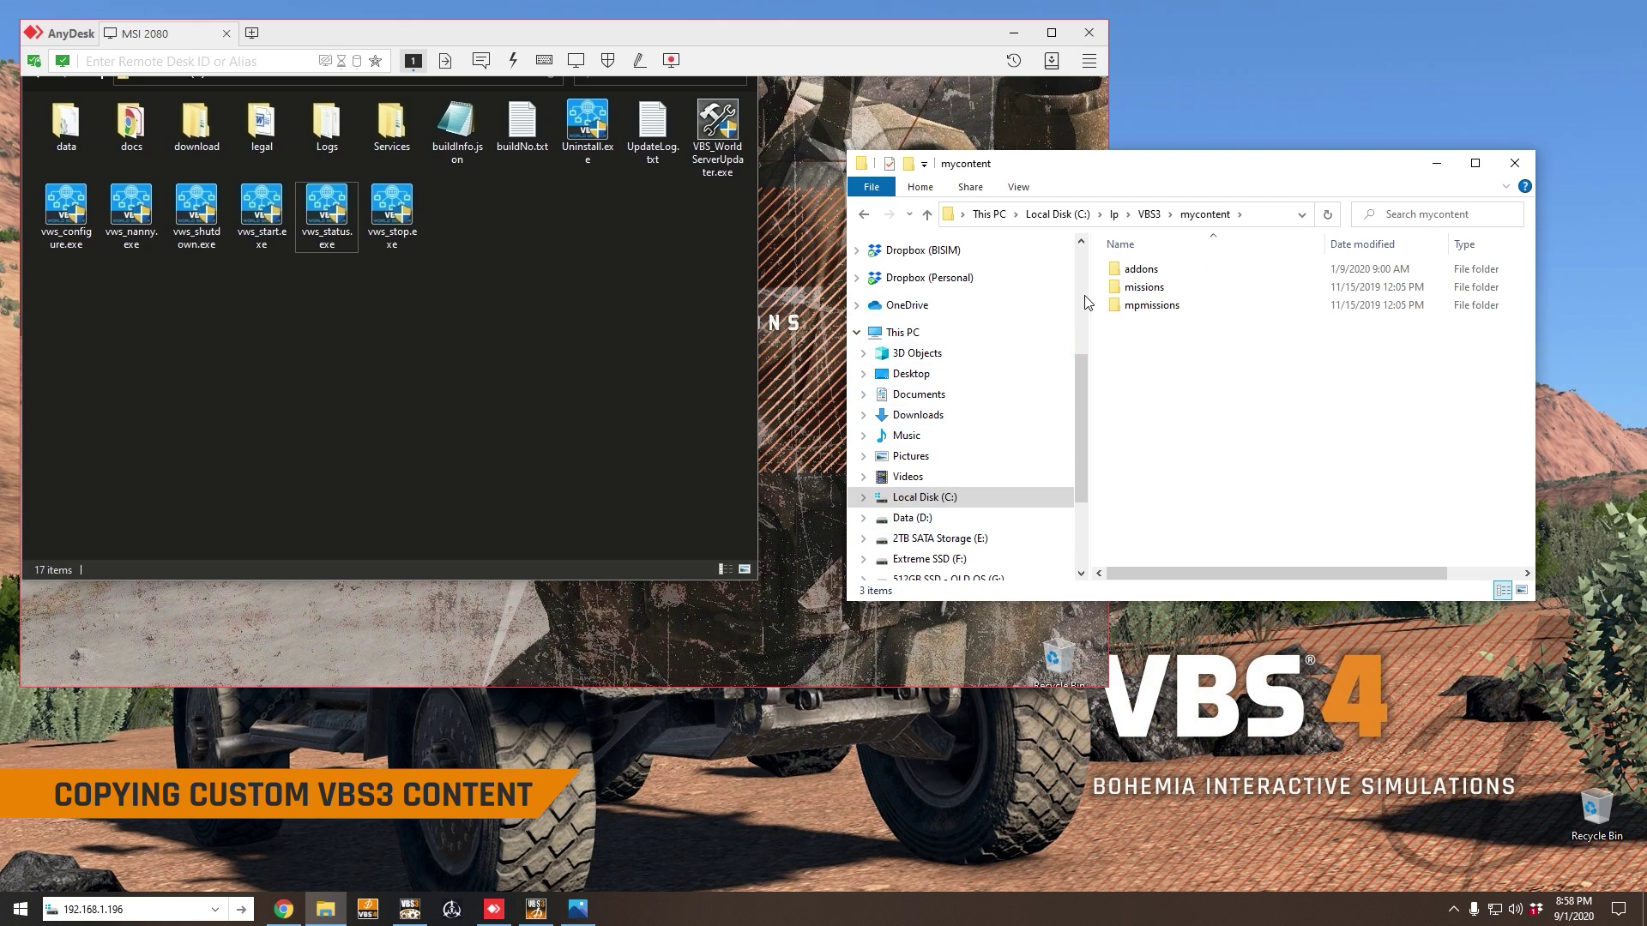
{"action": "double_click", "coordinate": [1141, 269]}
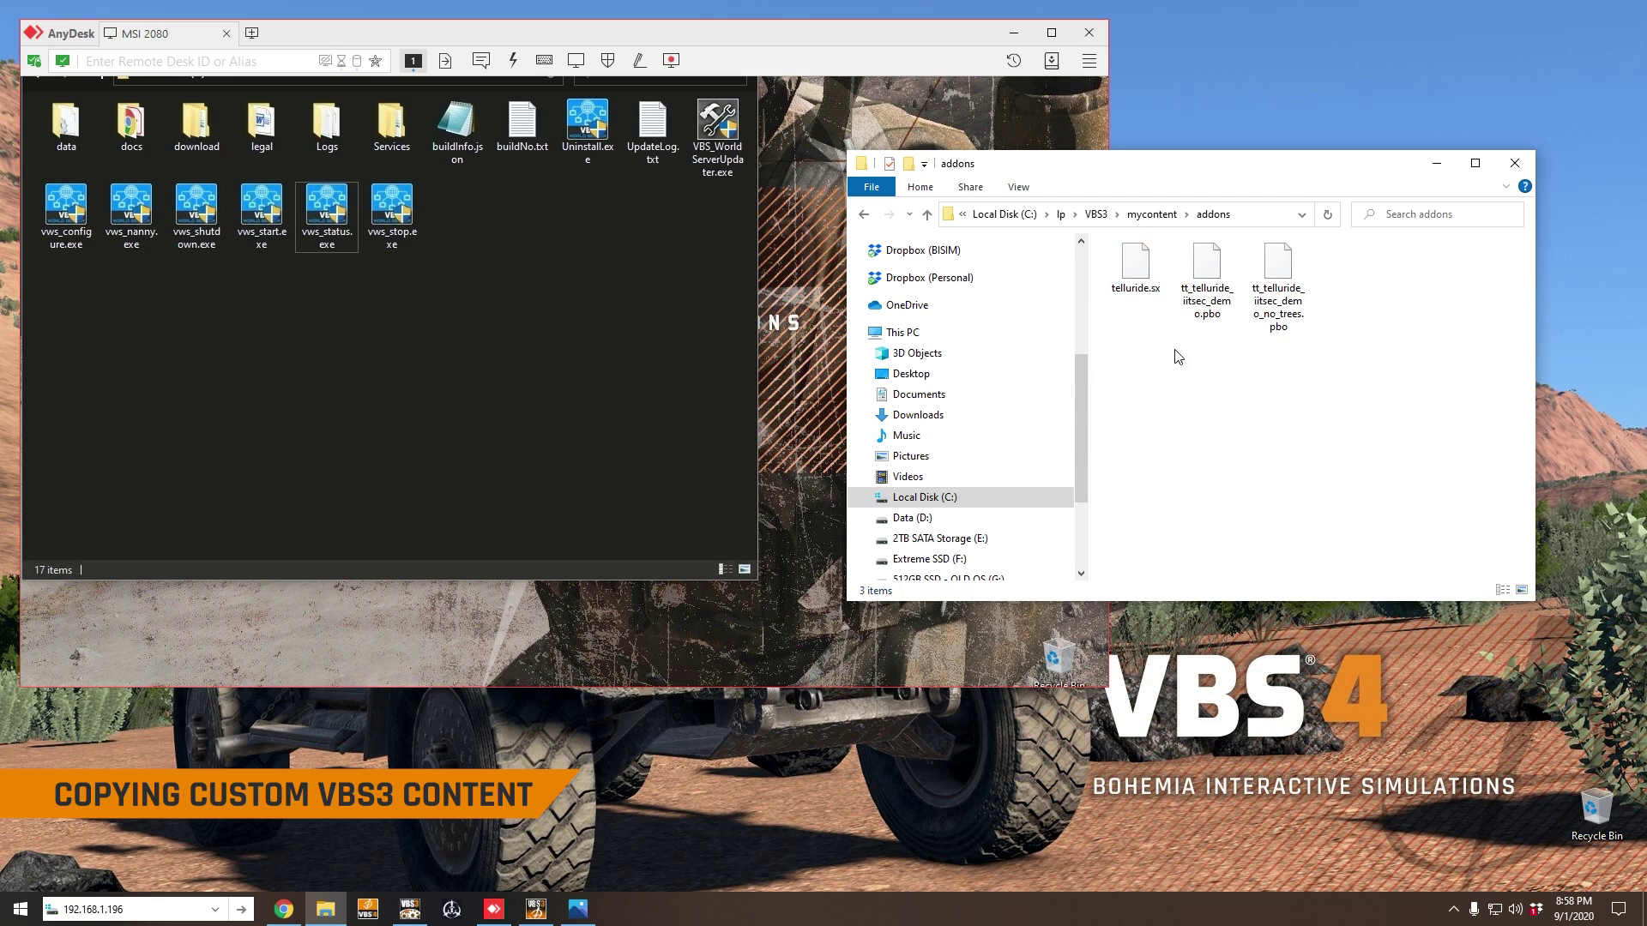
{"action": "left_click", "coordinate": [1211, 271]}
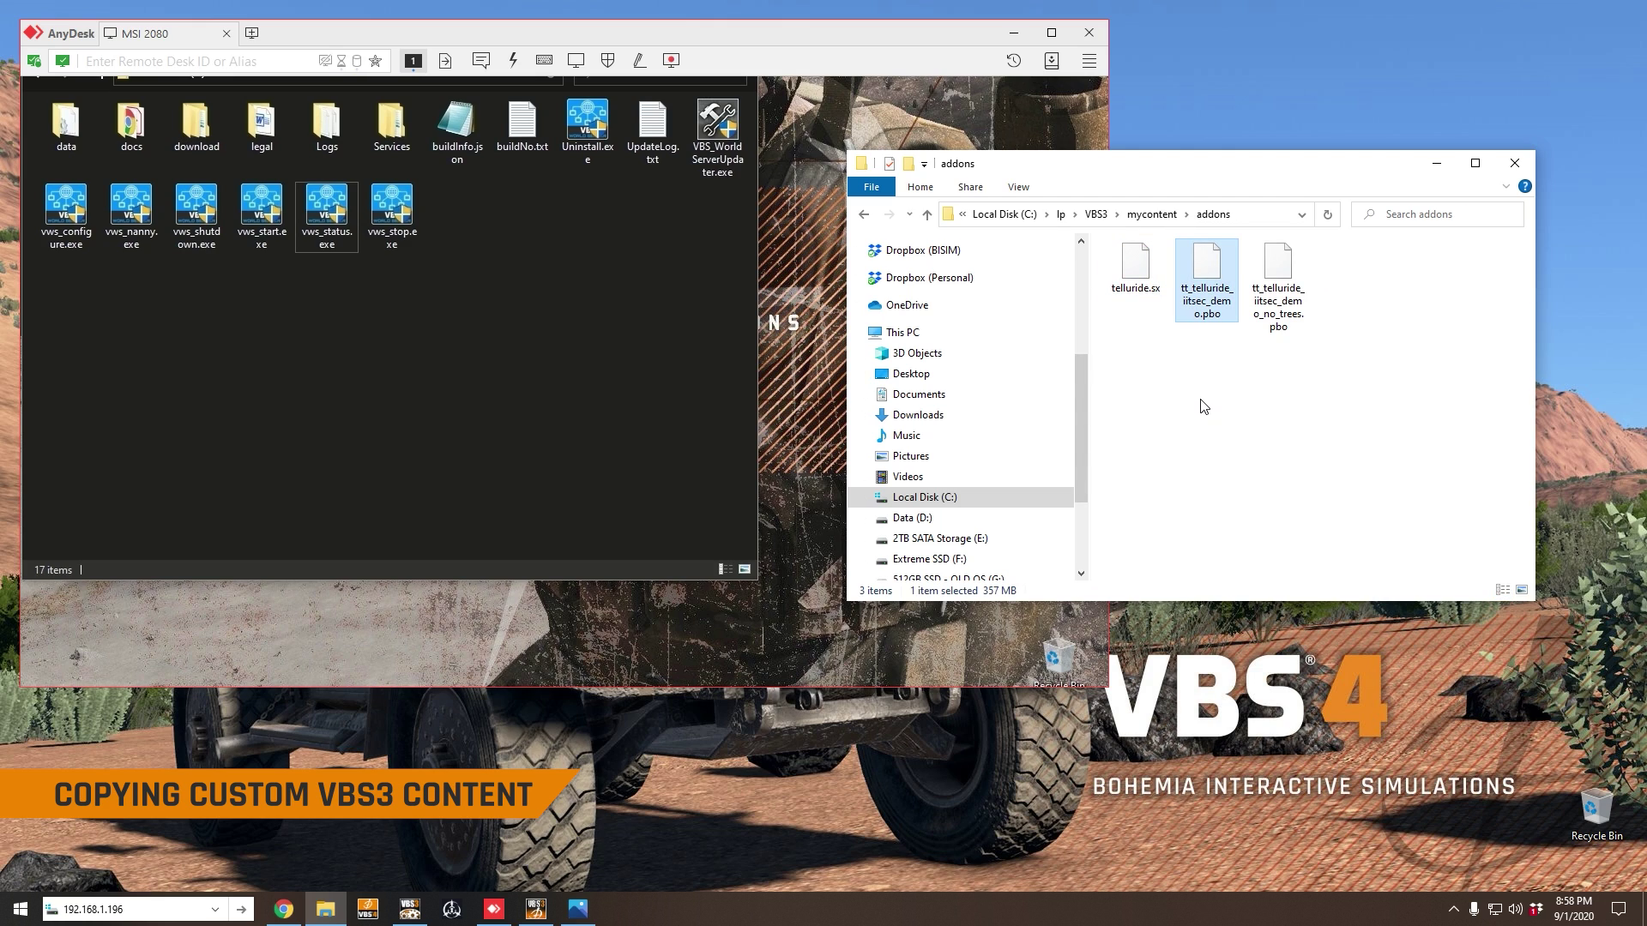
{"action": "left_click_drag", "start_coordinate": [1186, 171], "coordinate": [1231, 407]}
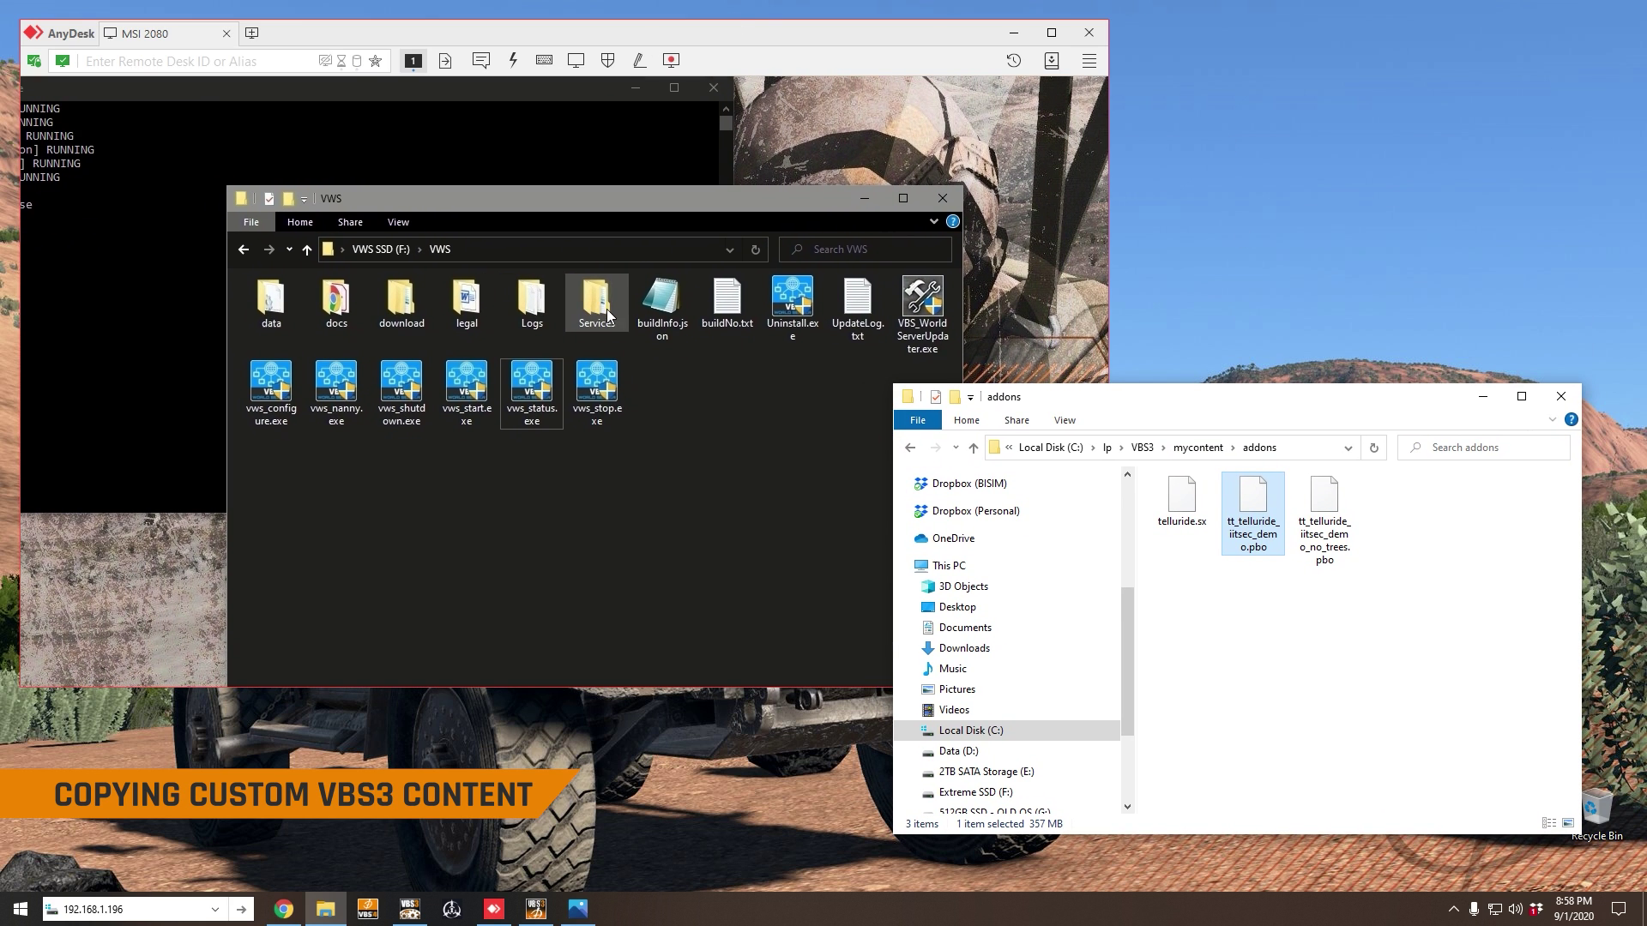
Open the remote server's Services\VBS4\myData\Blue\content folder over AnyDesk.
{"action": "left_click", "coordinate": [607, 309]}
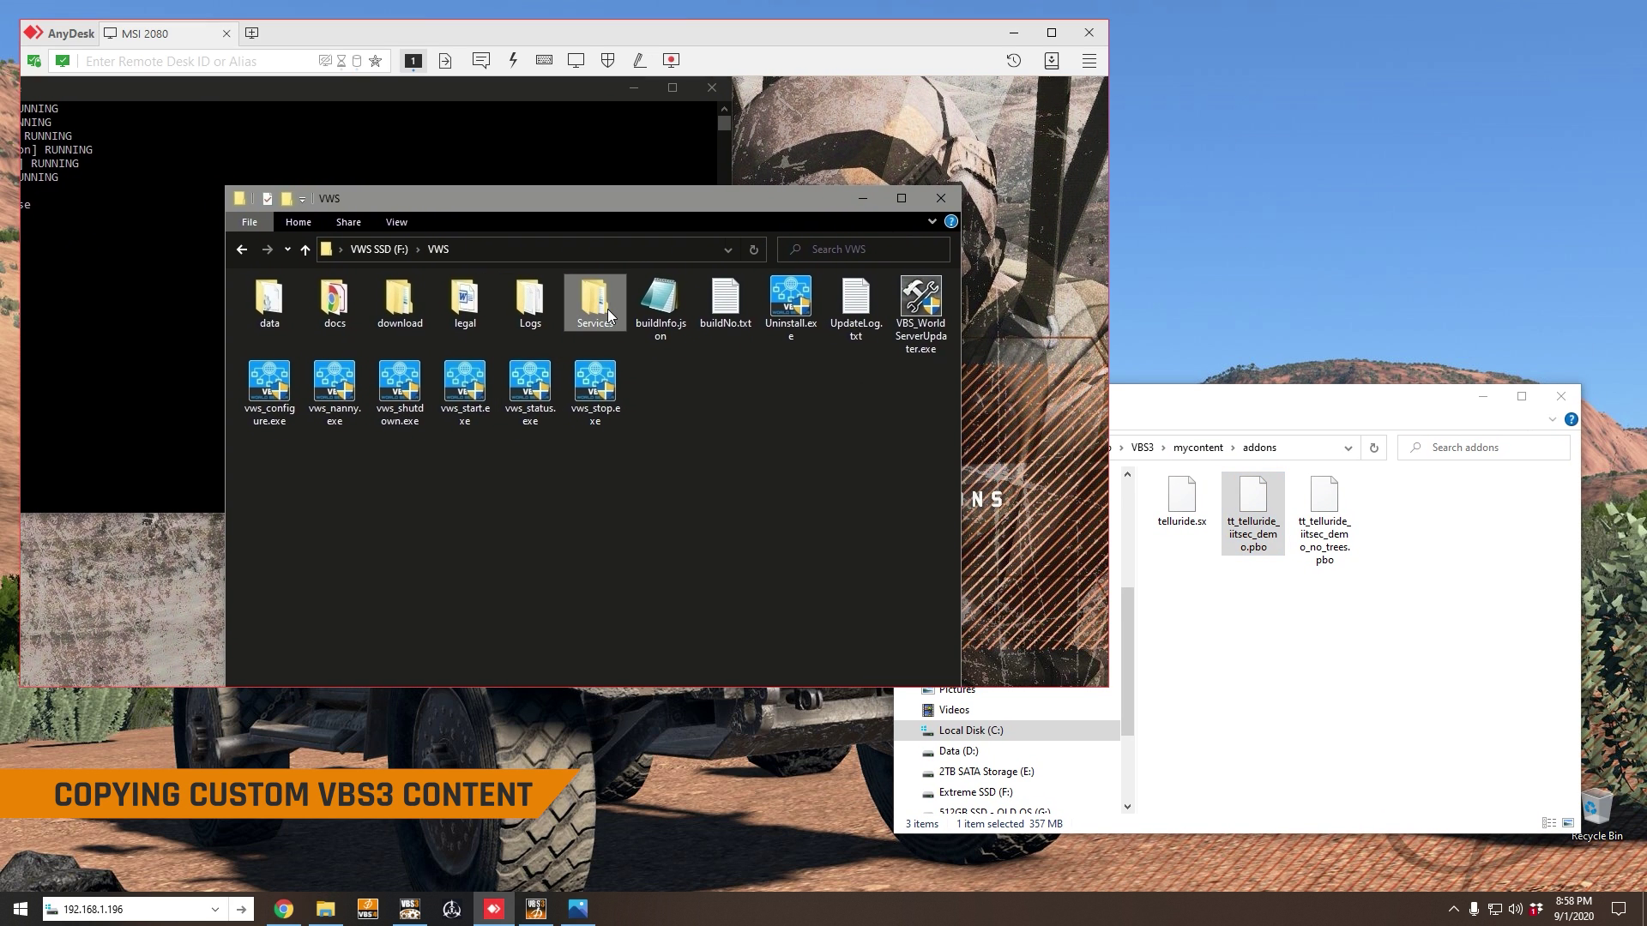
{"action": "double_click", "coordinate": [608, 308]}
{"action": "double_click", "coordinate": [486, 353]}
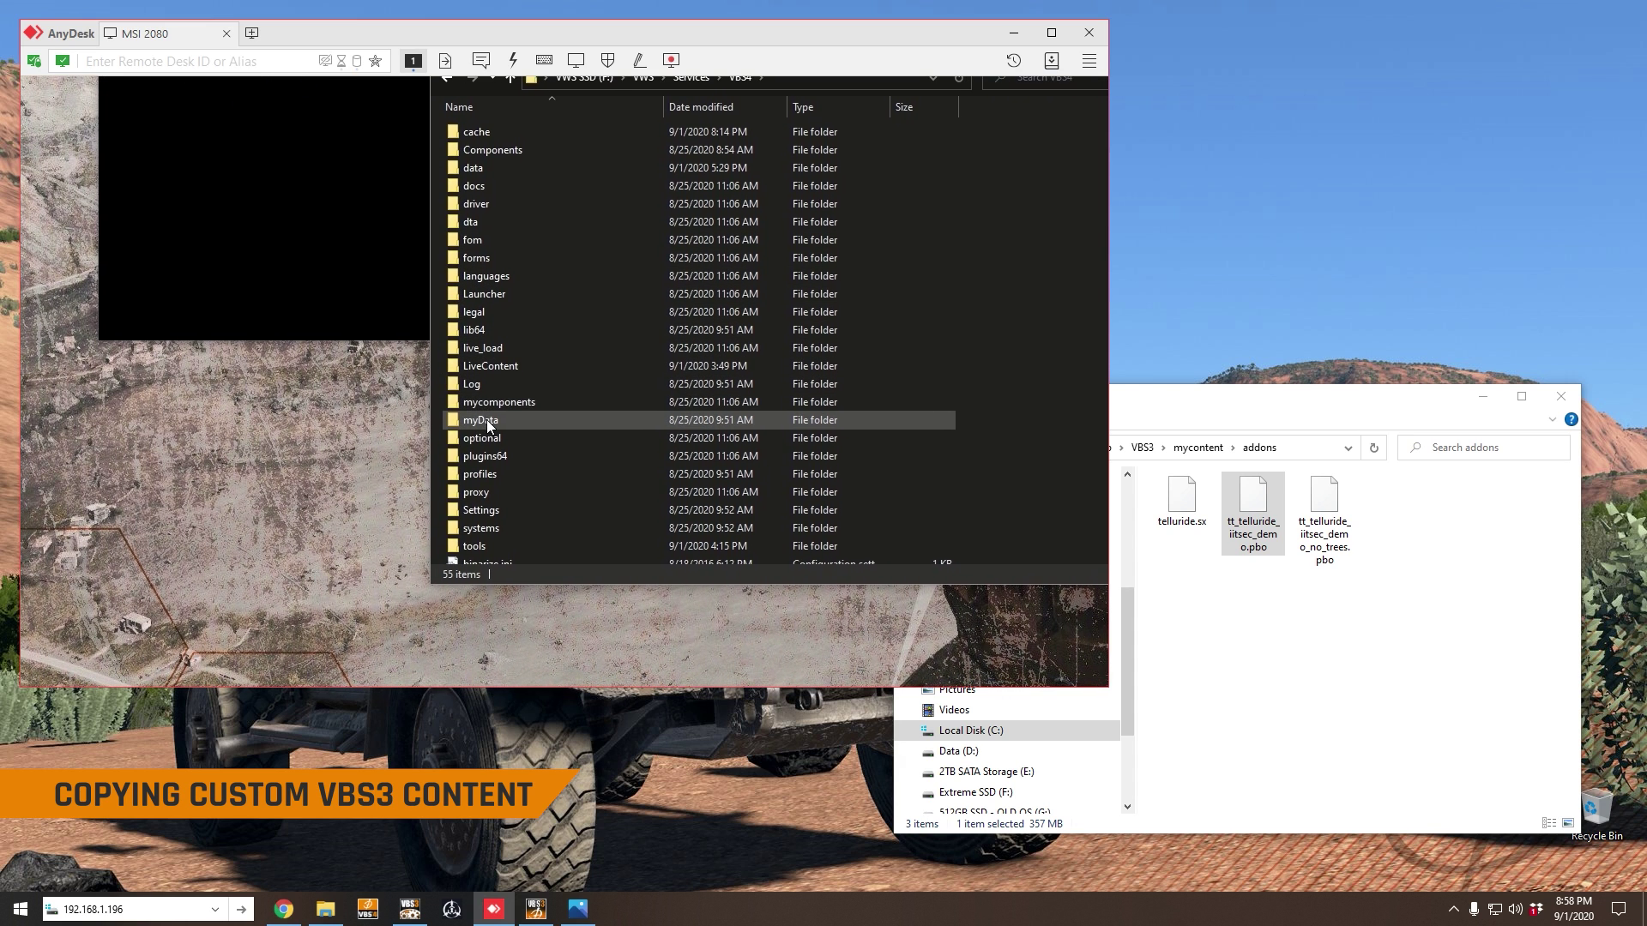
{"action": "double_click", "coordinate": [487, 420]}
{"action": "double_click", "coordinate": [485, 311]}
{"action": "double_click", "coordinate": [487, 306]}
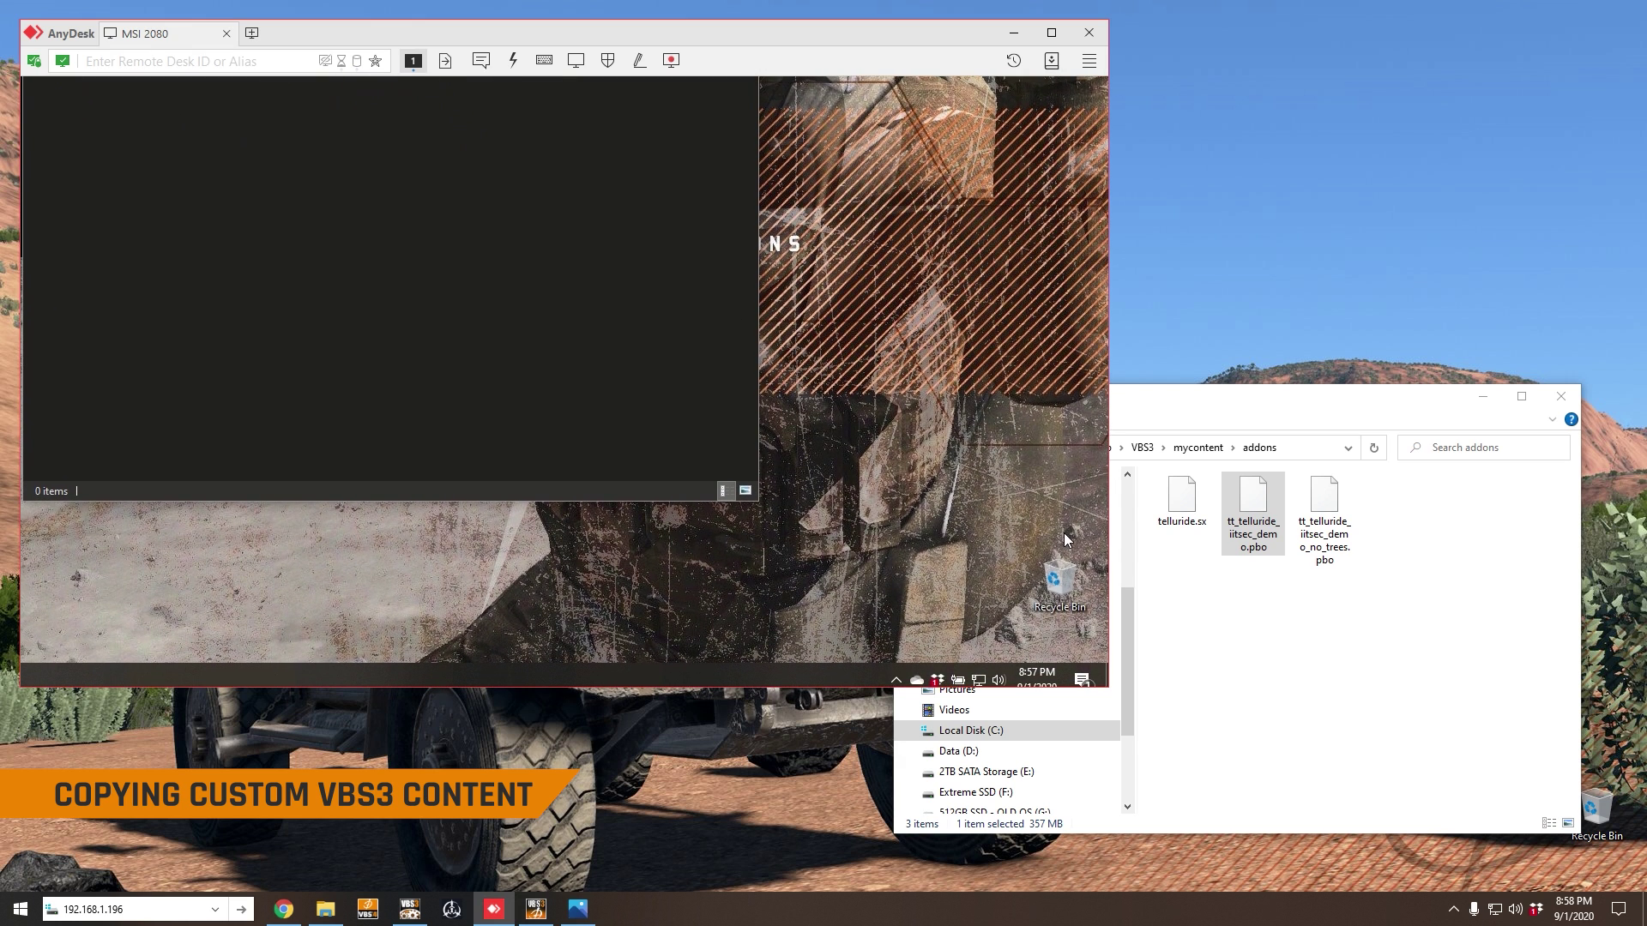
Paste tt_telluride_iitsec_demo.pbo from the local addons folder into the remote content folder.
{"action": "left_click", "coordinate": [1248, 536]}
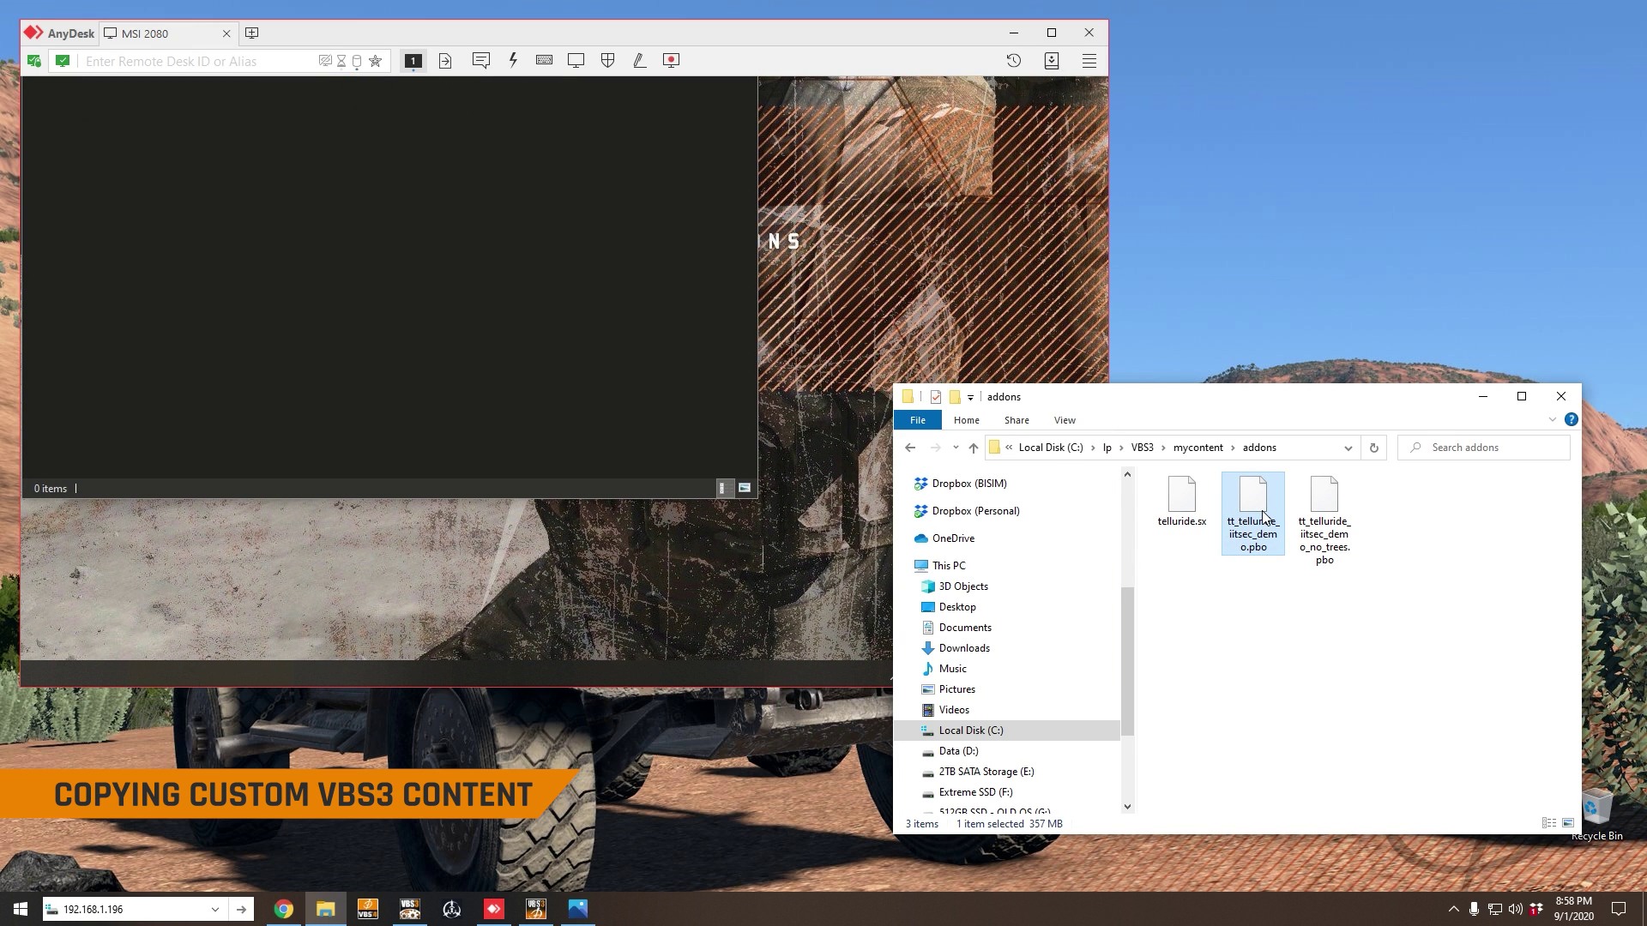
{"action": "left_click", "coordinate": [564, 341]}
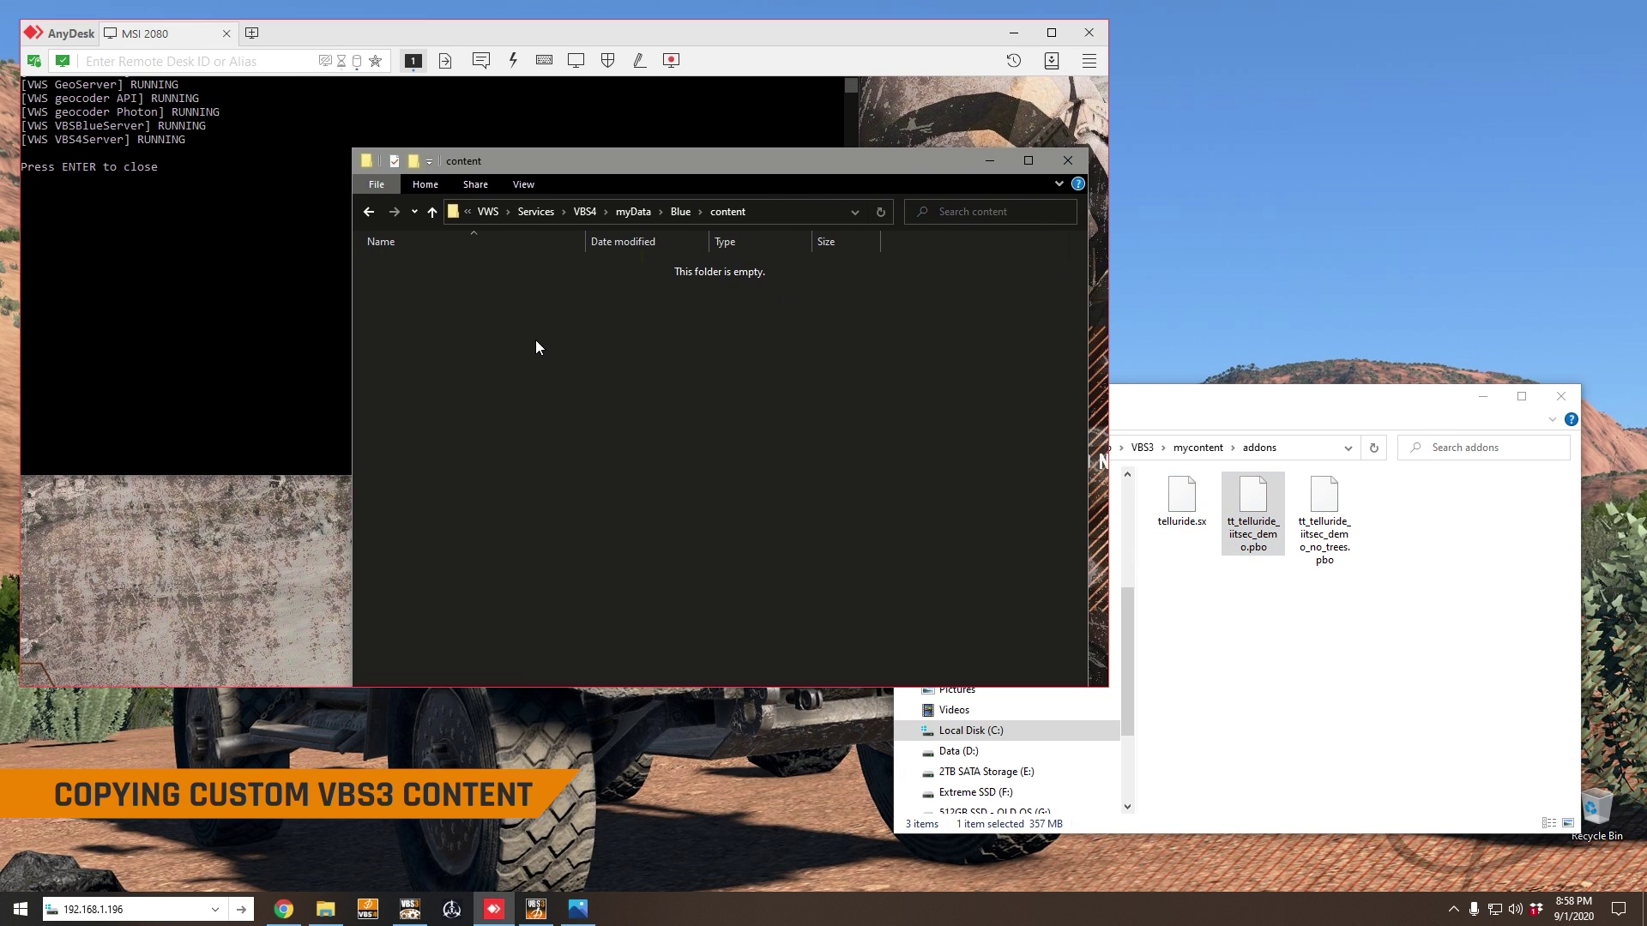
{"action": "key", "text": "ctrl+v"}
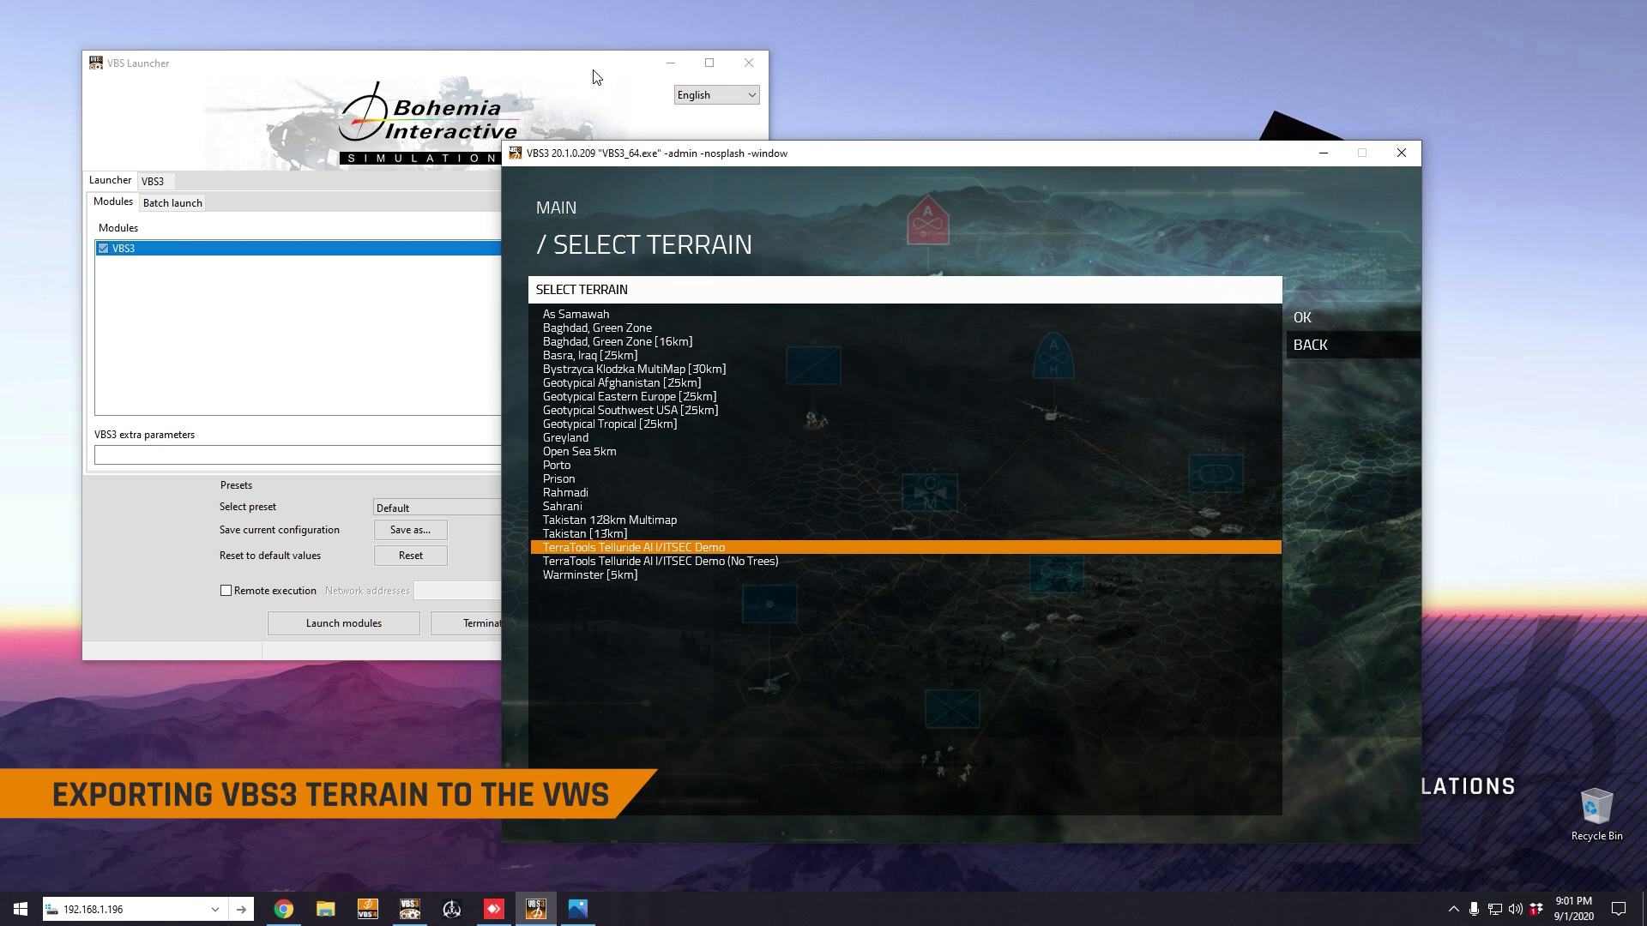
Minimize the VBS Launcher to reveal the Select Terrain screen with the Telluride I/ITSEC demo terrain.
{"action": "left_click", "coordinate": [597, 77]}
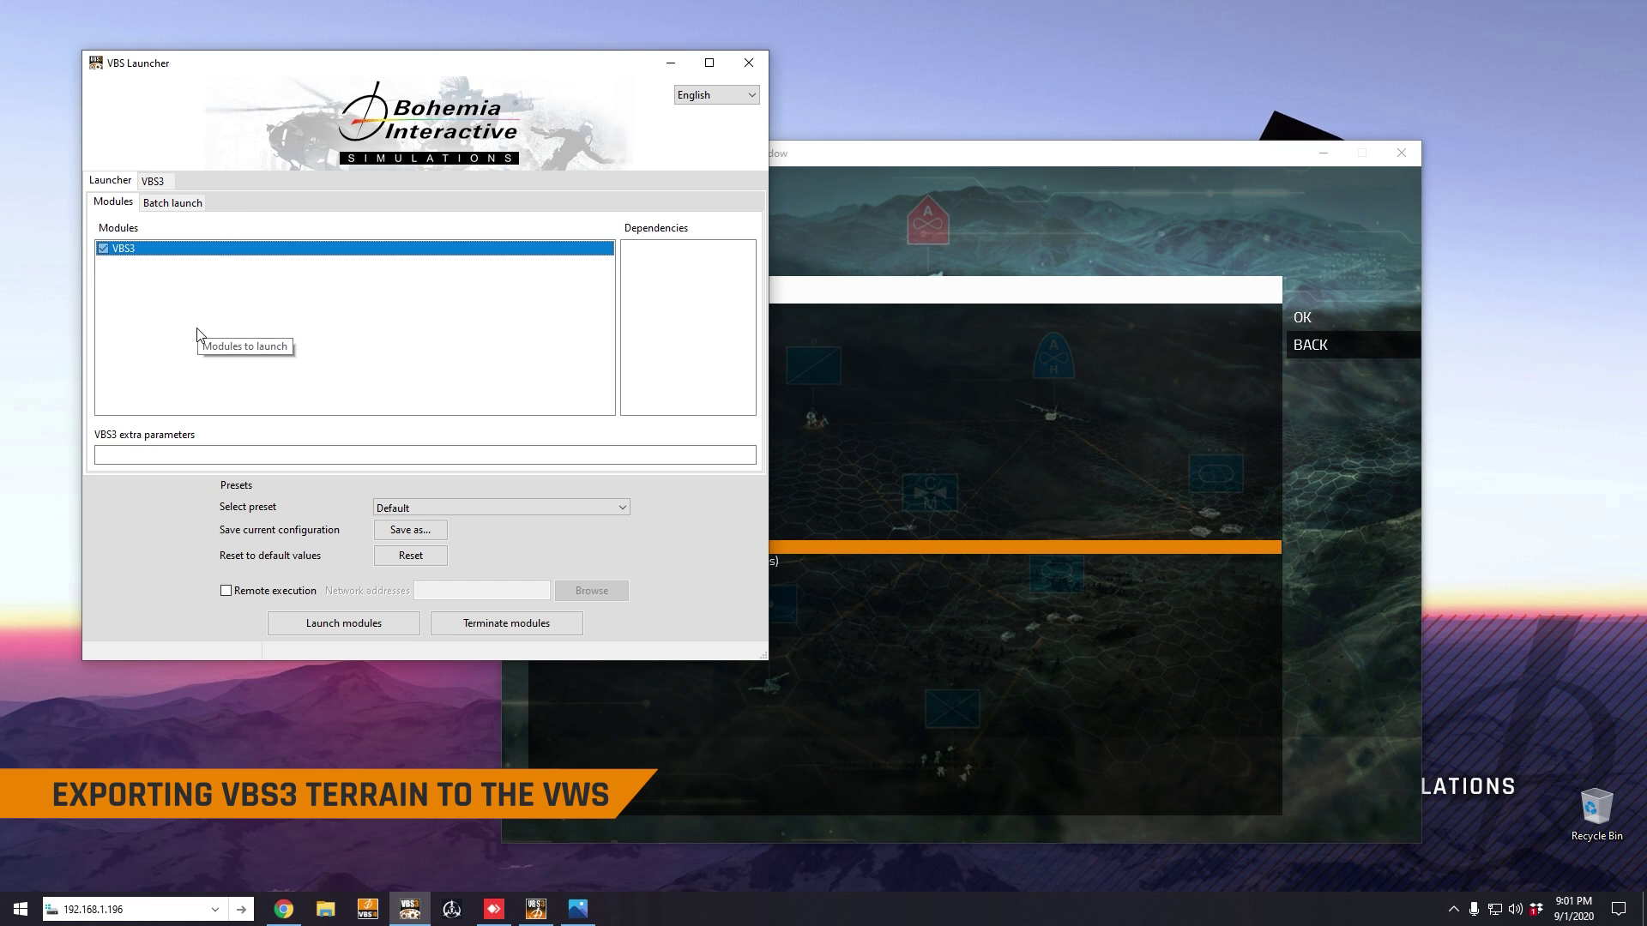
{"action": "left_click", "coordinate": [671, 63]}
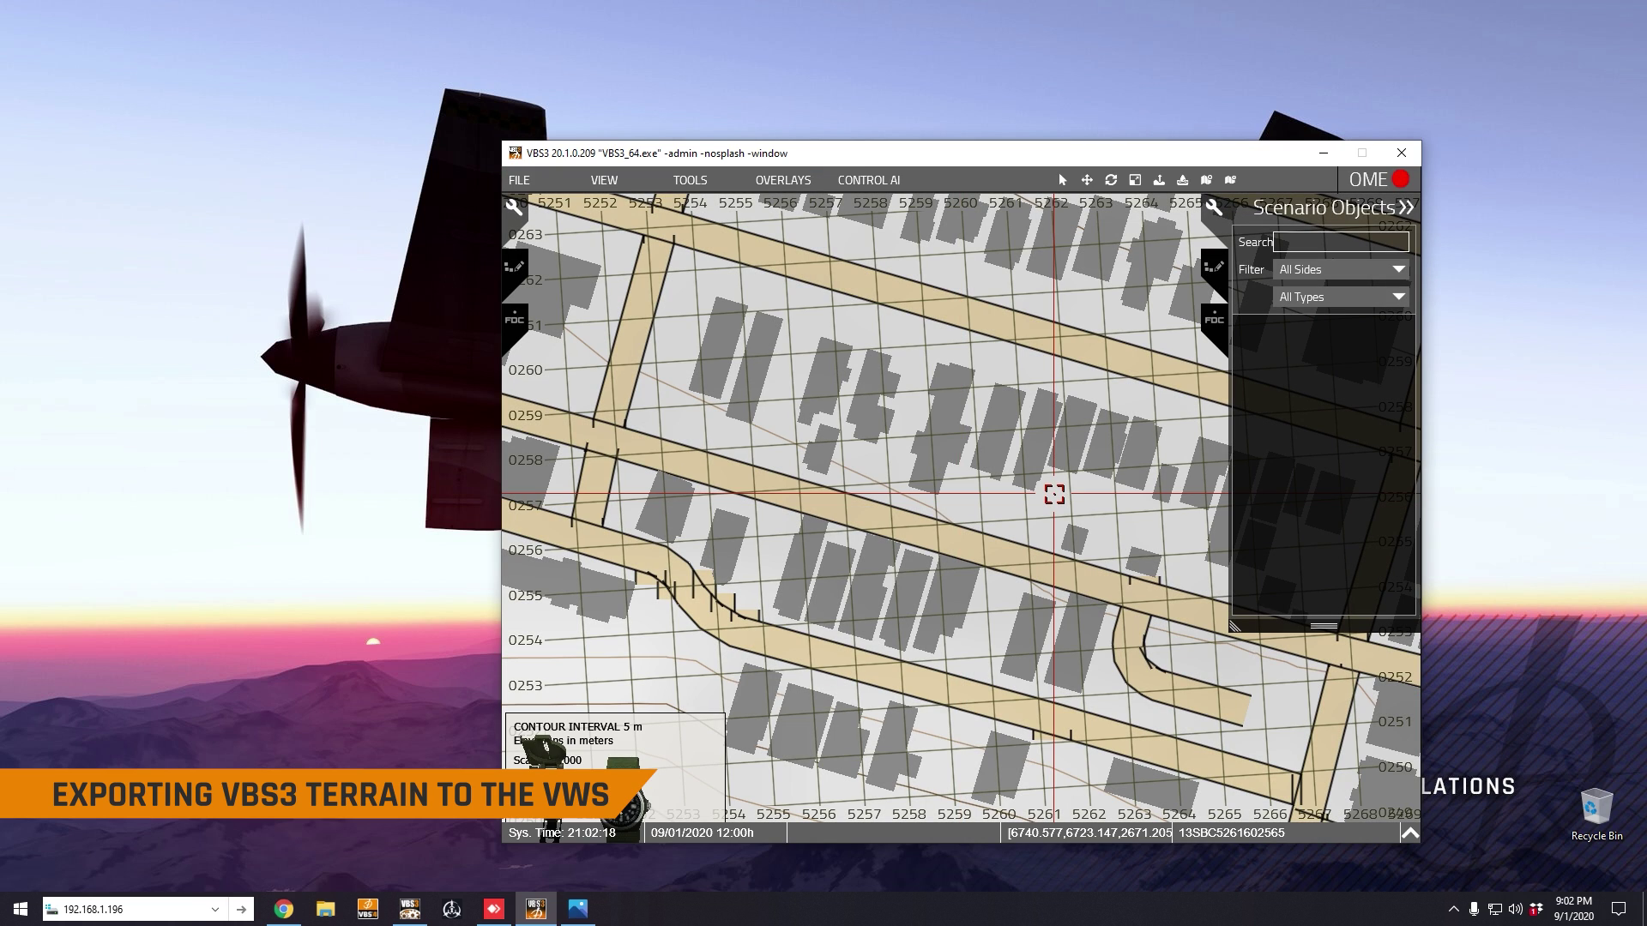
Switch to the 3D view, zoom out over Telluride, and open the FILE menu.
{"action": "key", "text": "m"}
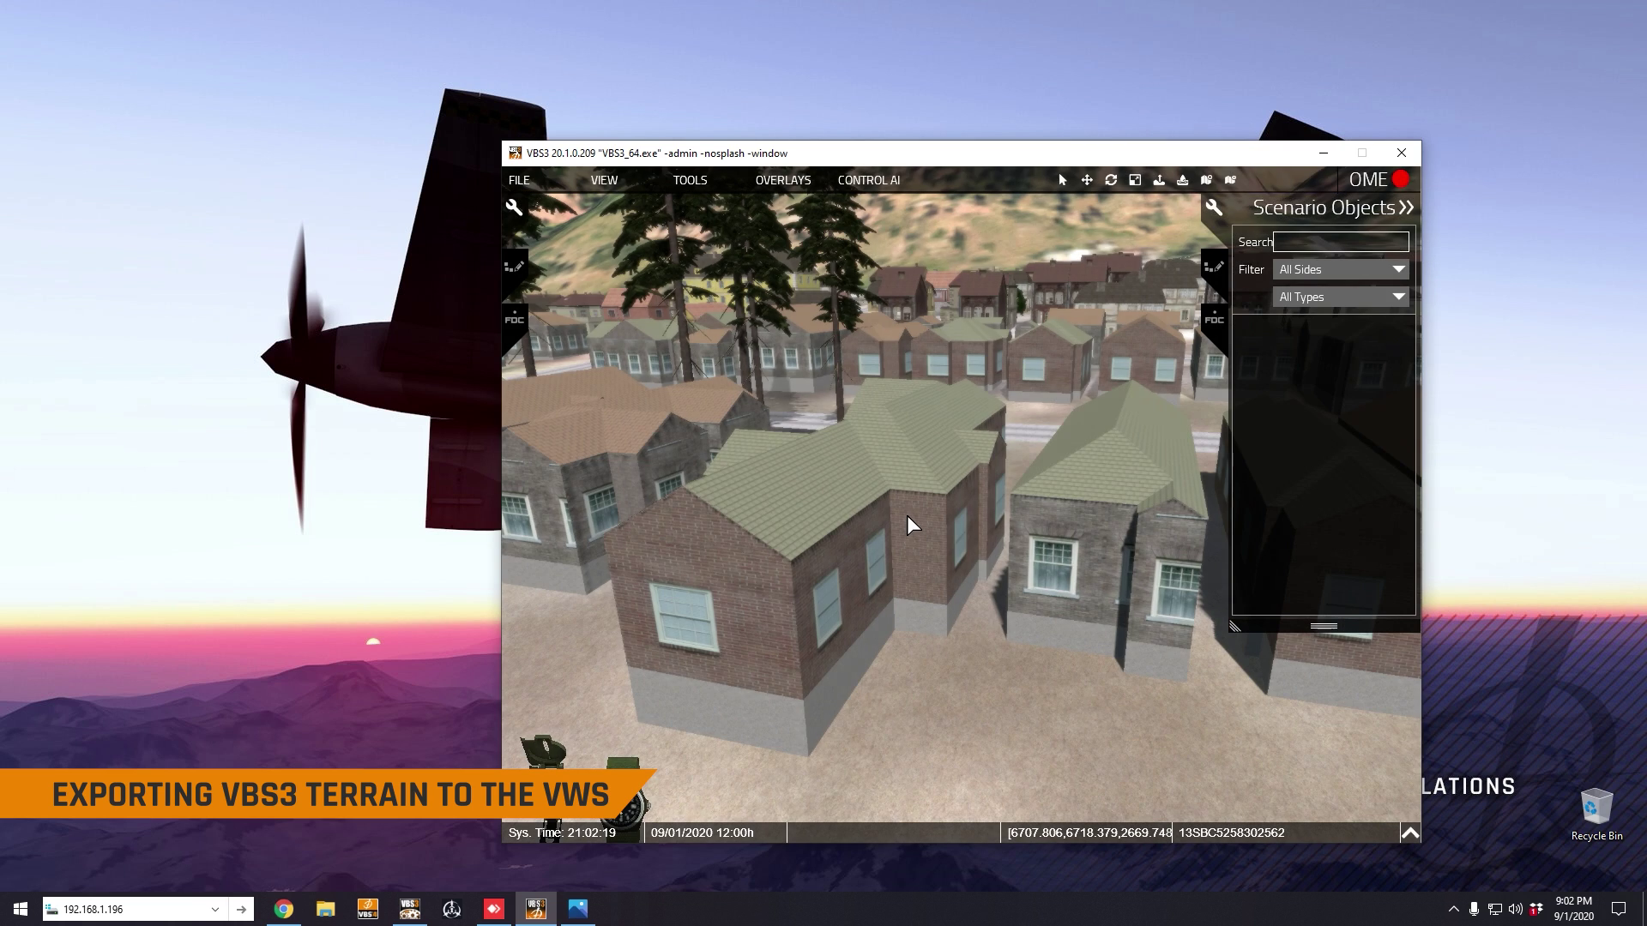
{"action": "scroll", "coordinate": [1095, 506], "scroll_direction": "down", "scroll_amount": 10}
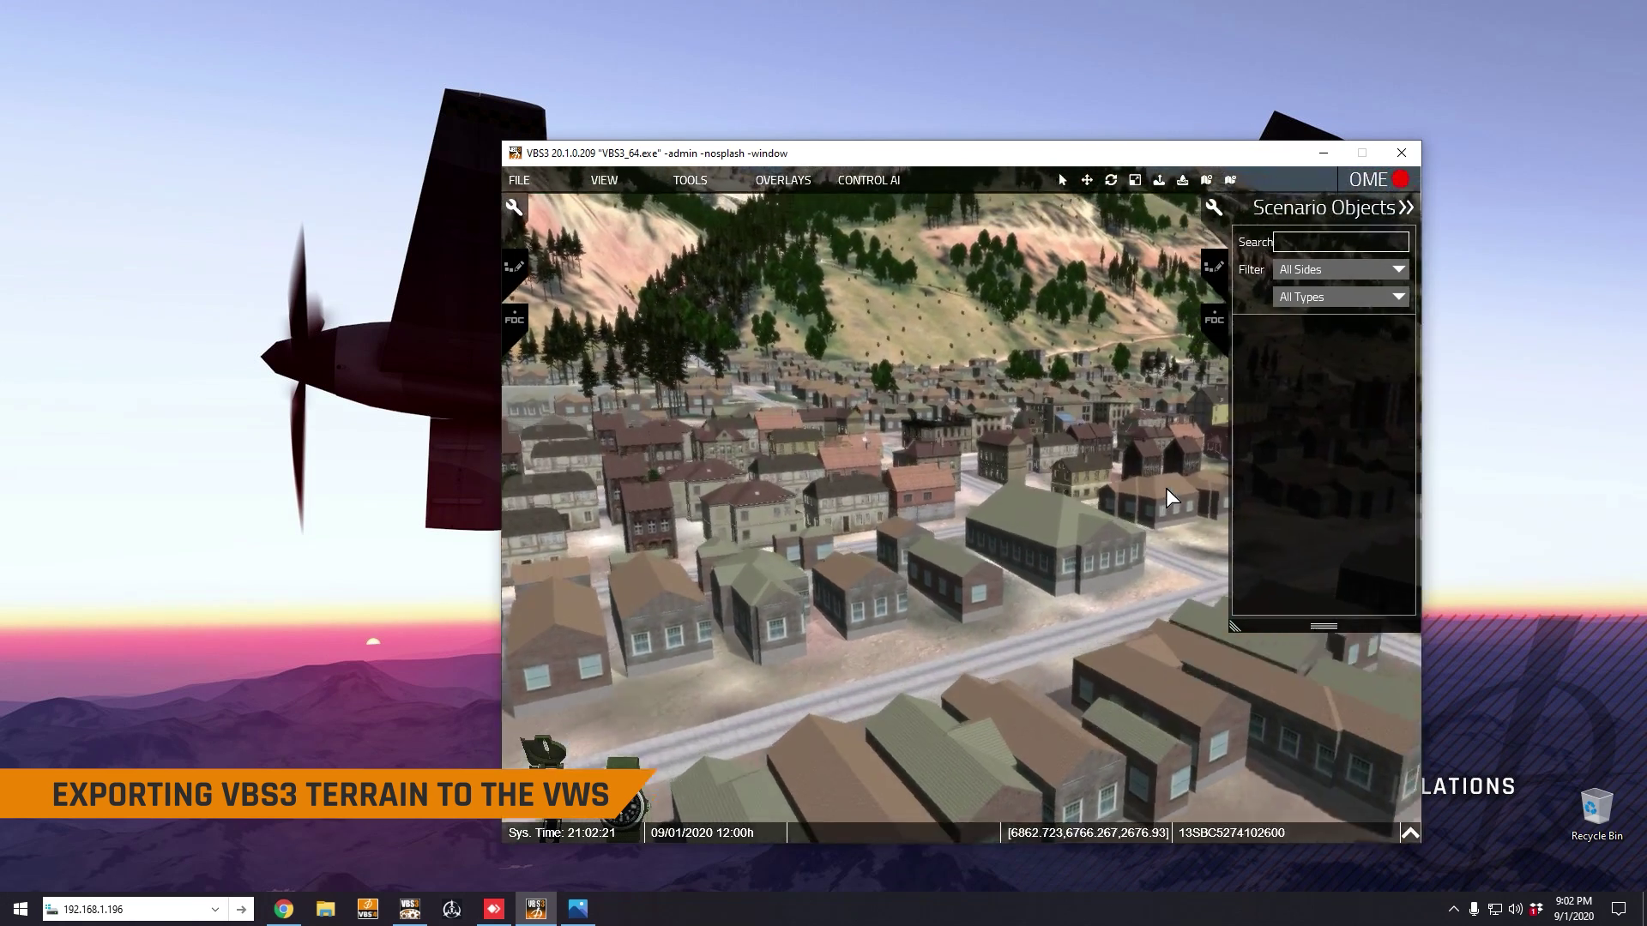
{"action": "scroll", "coordinate": [1120, 525], "scroll_direction": "down", "scroll_amount": 5}
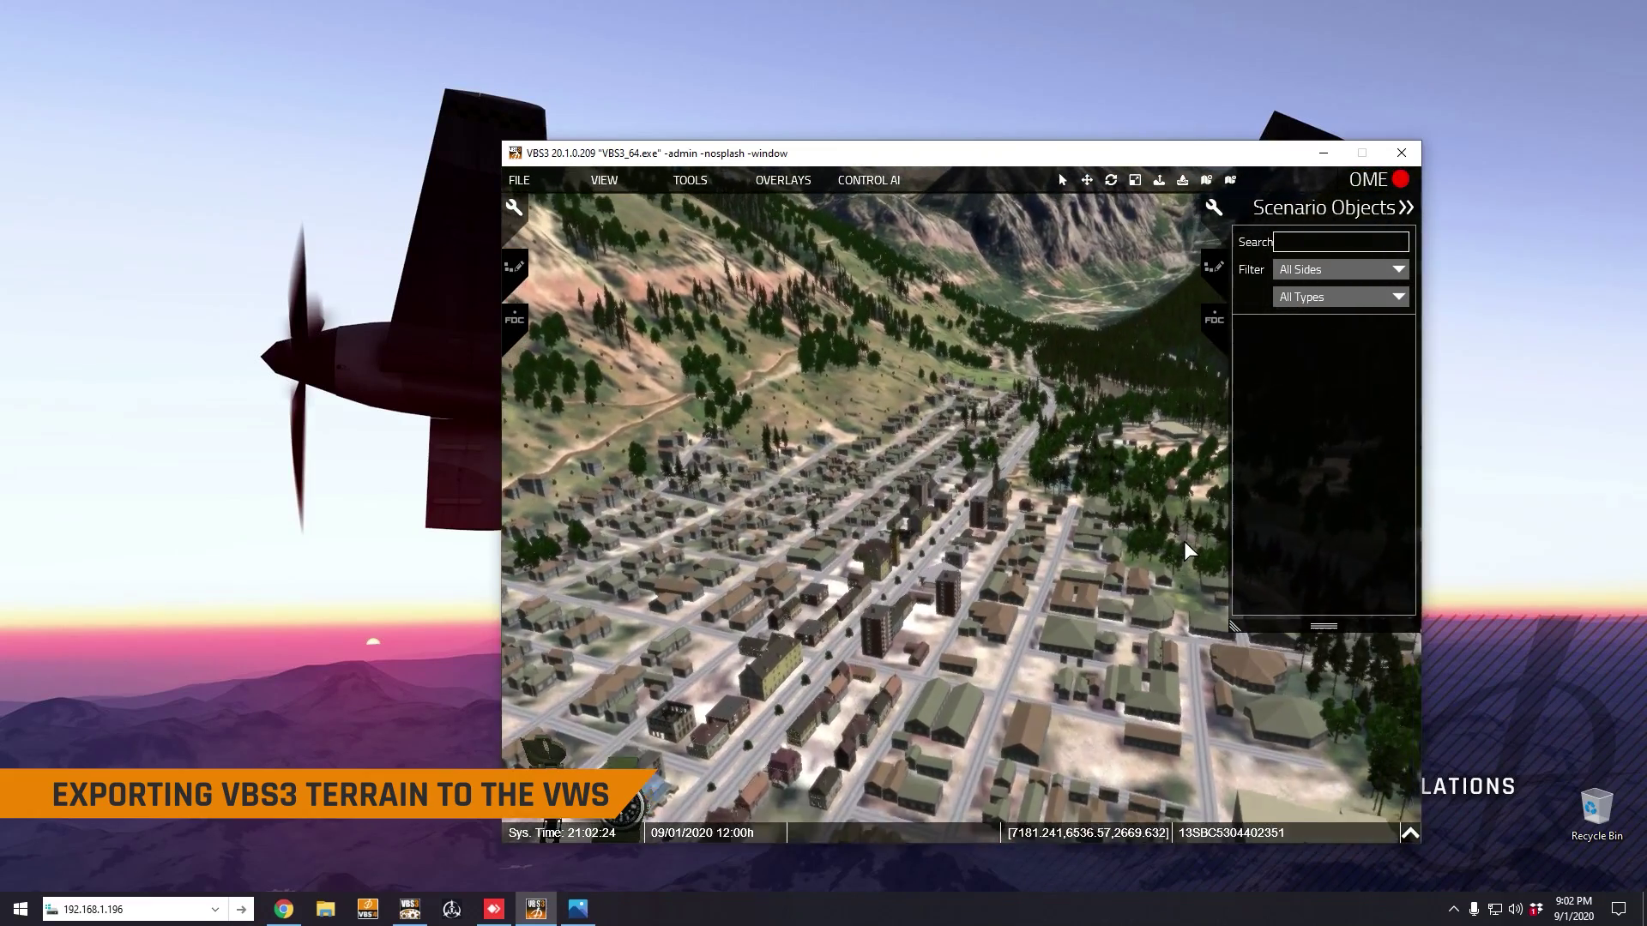
{"action": "left_click", "coordinate": [521, 179]}
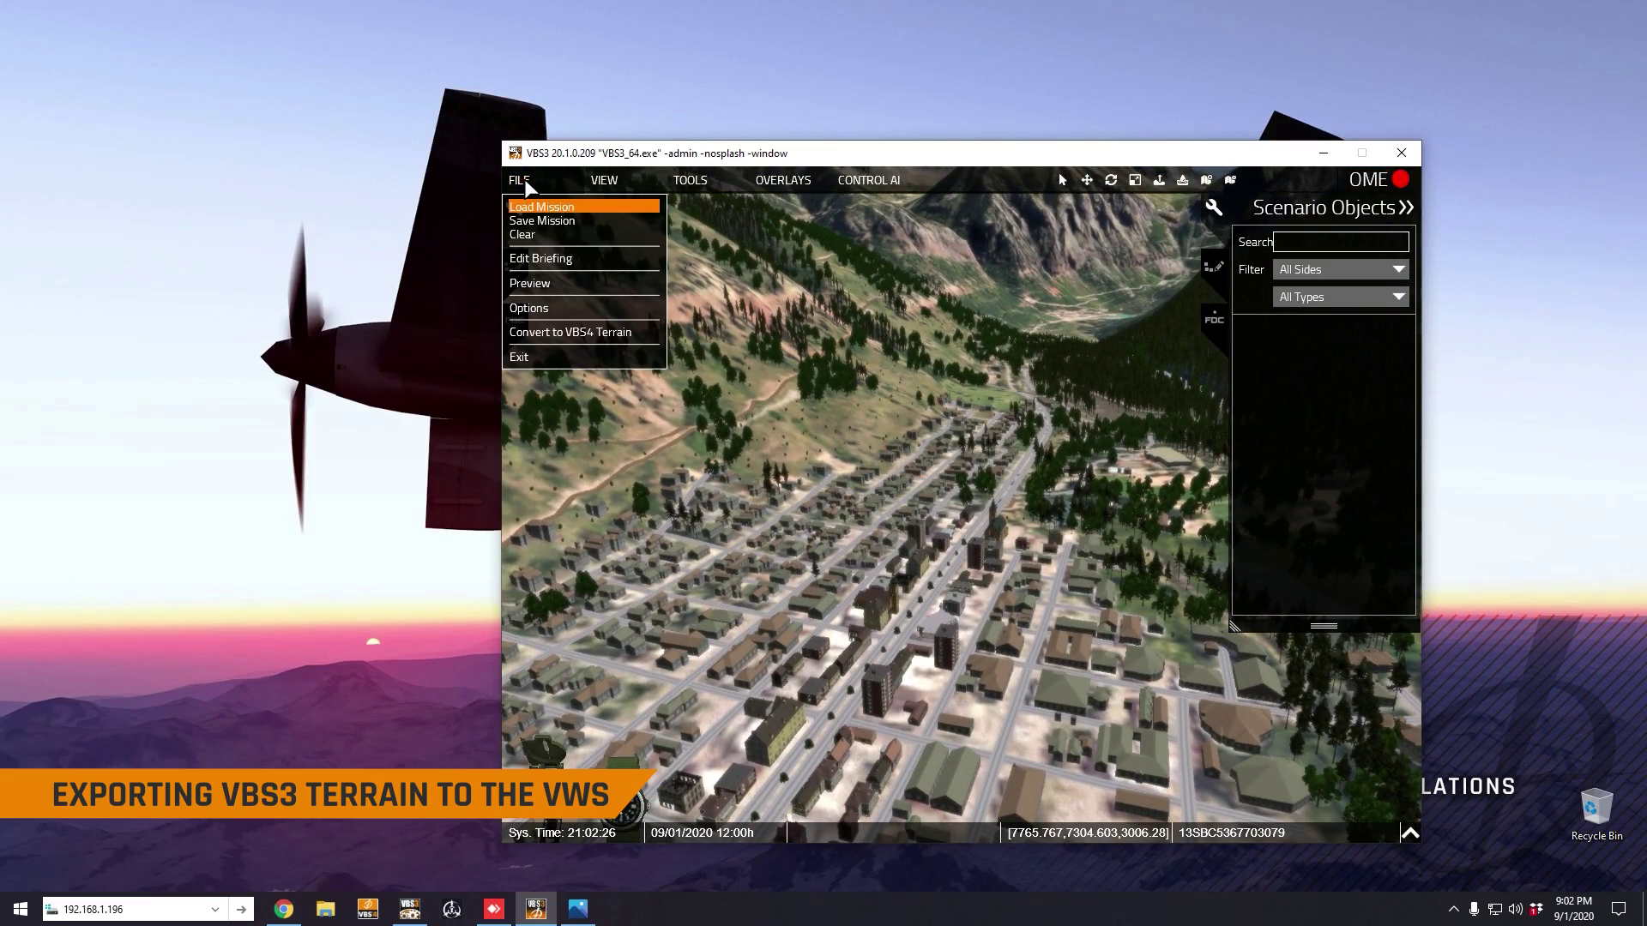
Run Convert to VBS4 Terrain, then show screenshot image (19).png of the Xtract3_v2 licence error.
{"action": "left_click", "coordinate": [583, 335]}
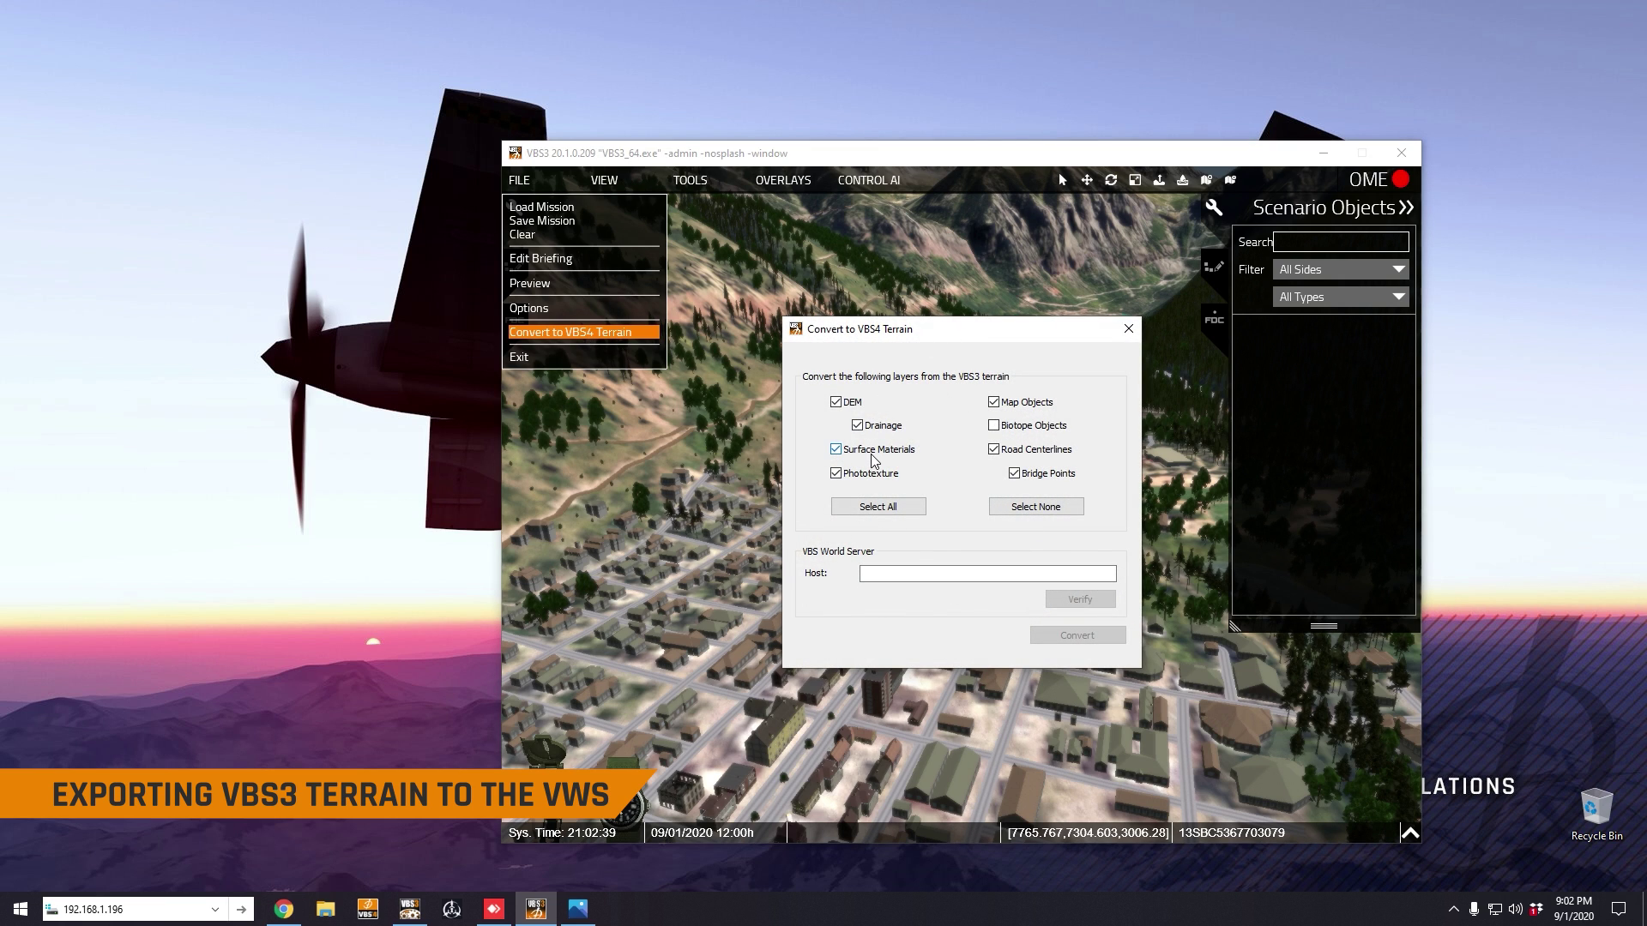
{"action": "left_click", "coordinate": [577, 908]}
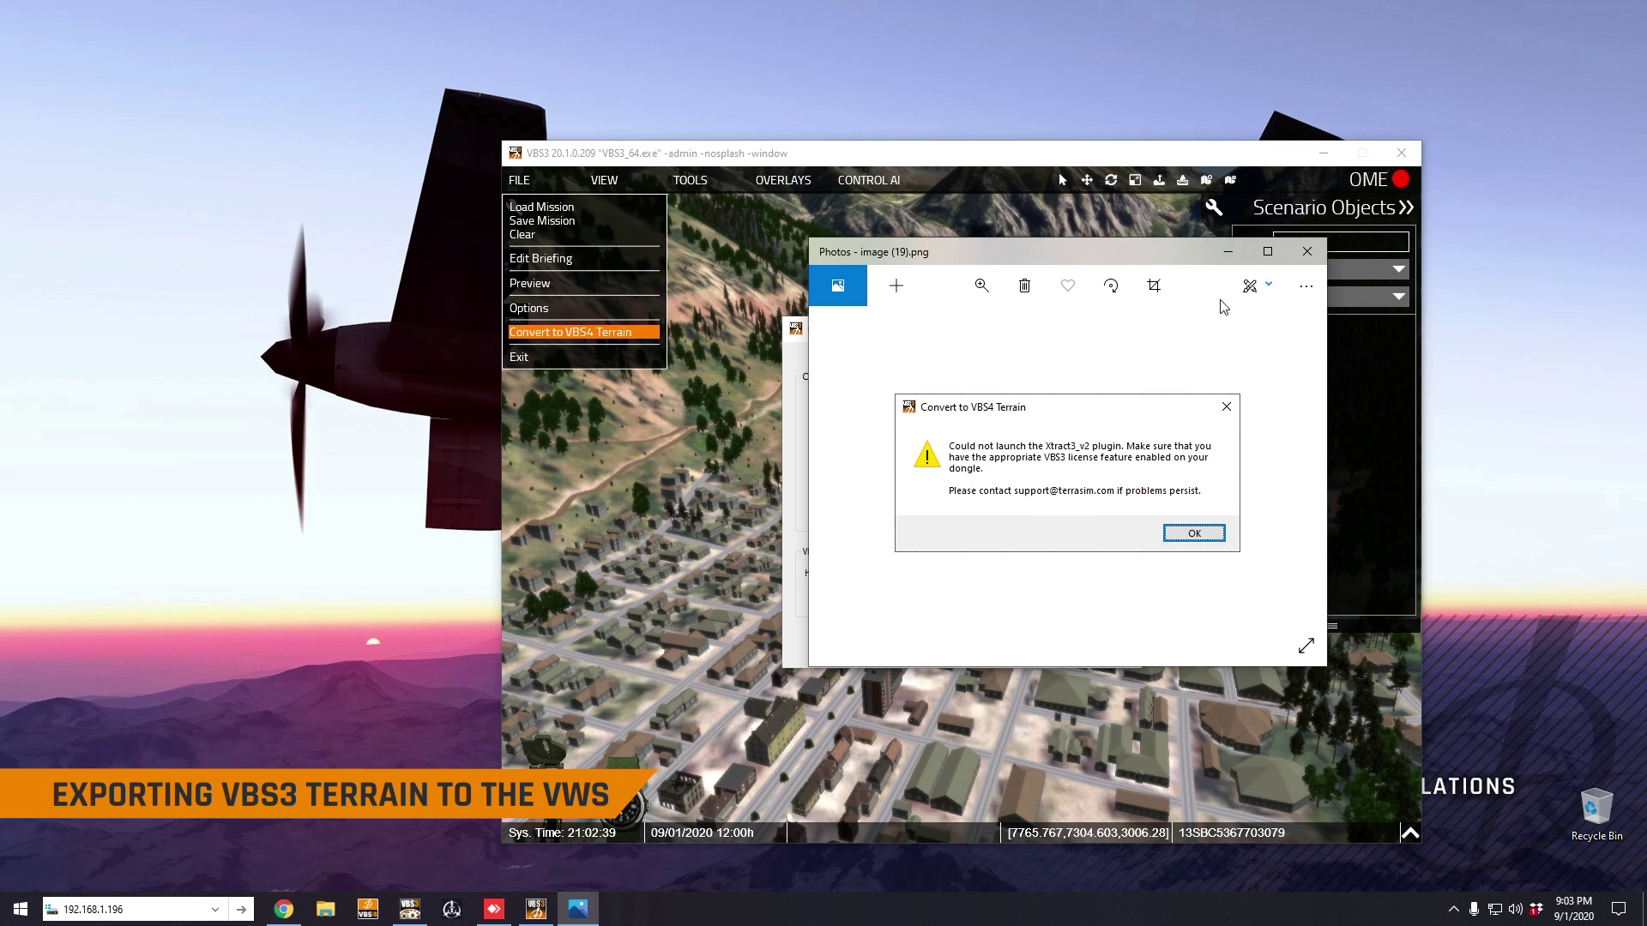
Set the World Server host to 192.168.1.196, verify the server, and start the VBS4 conversion.
{"action": "left_click", "coordinate": [1228, 252]}
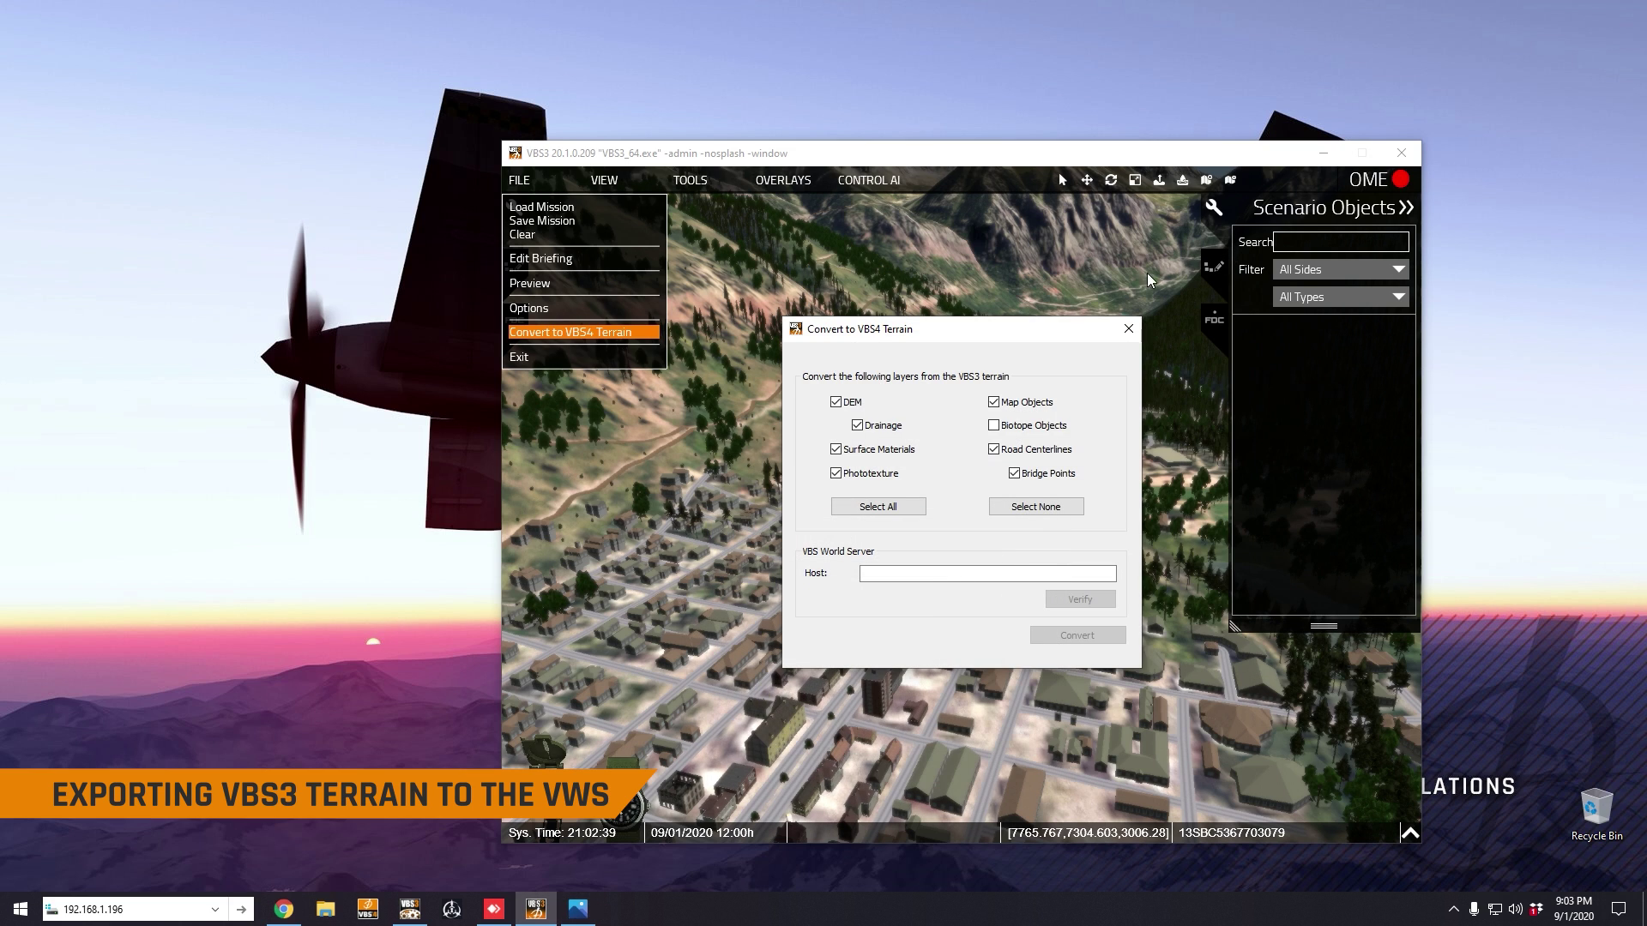
{"action": "left_click", "coordinate": [913, 575]}
{"action": "left_click", "coordinate": [158, 911]}
{"action": "left_click", "coordinate": [941, 574]}
{"action": "type", "text": "192.168.1.196"}
{"action": "left_click", "coordinate": [1064, 599]}
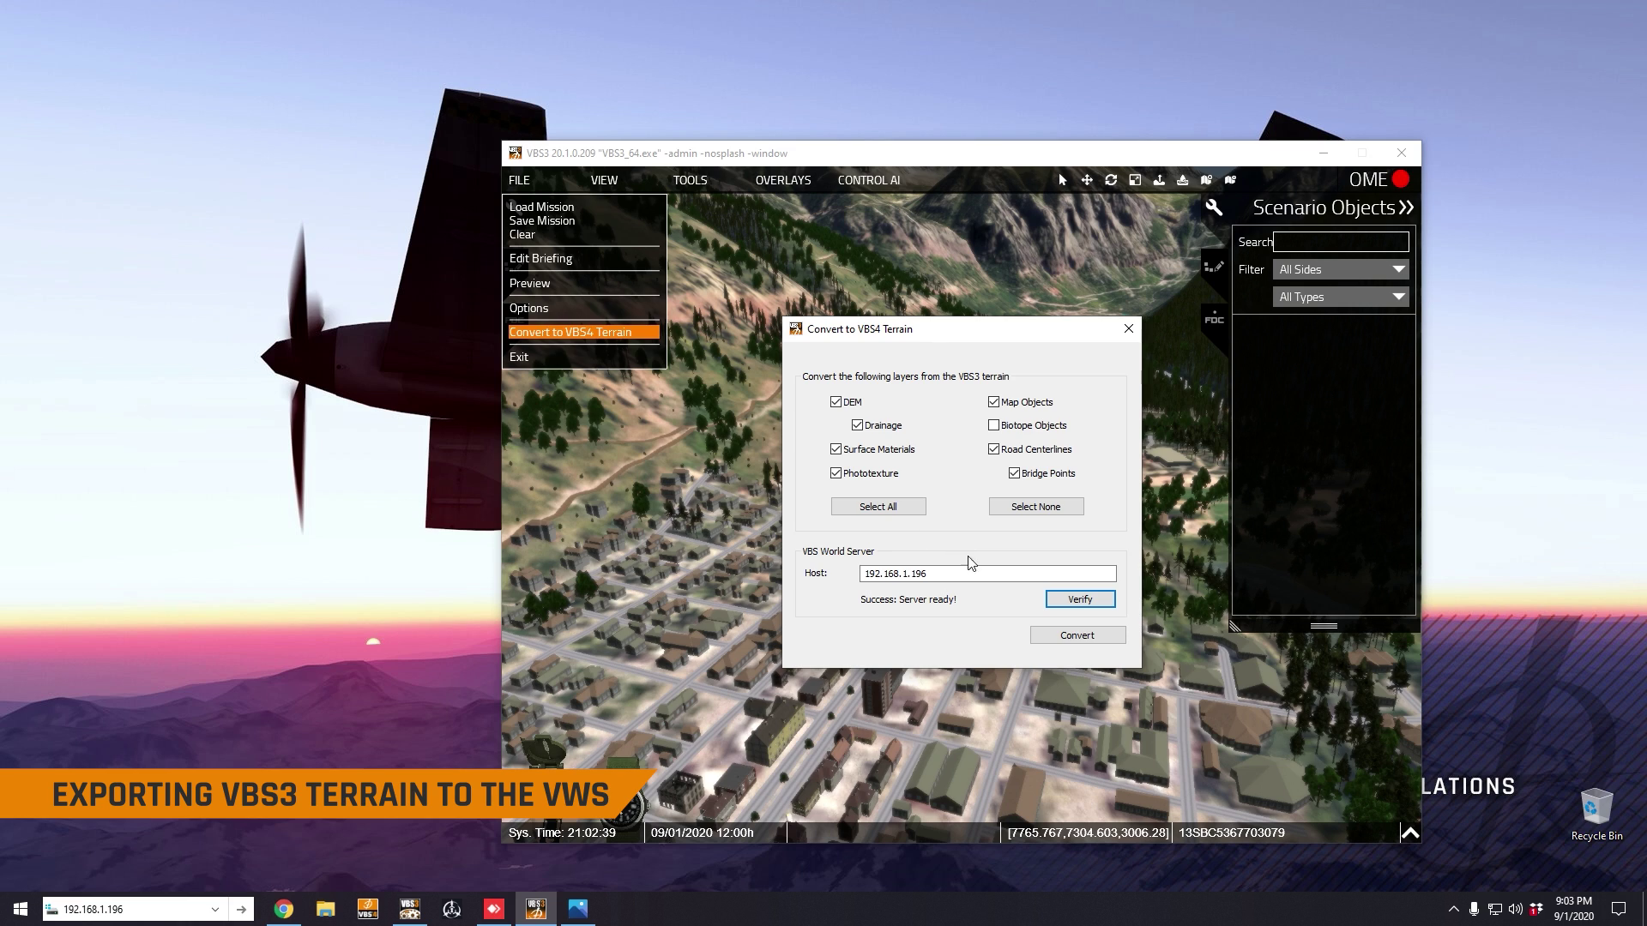
{"action": "left_click", "coordinate": [1064, 636]}
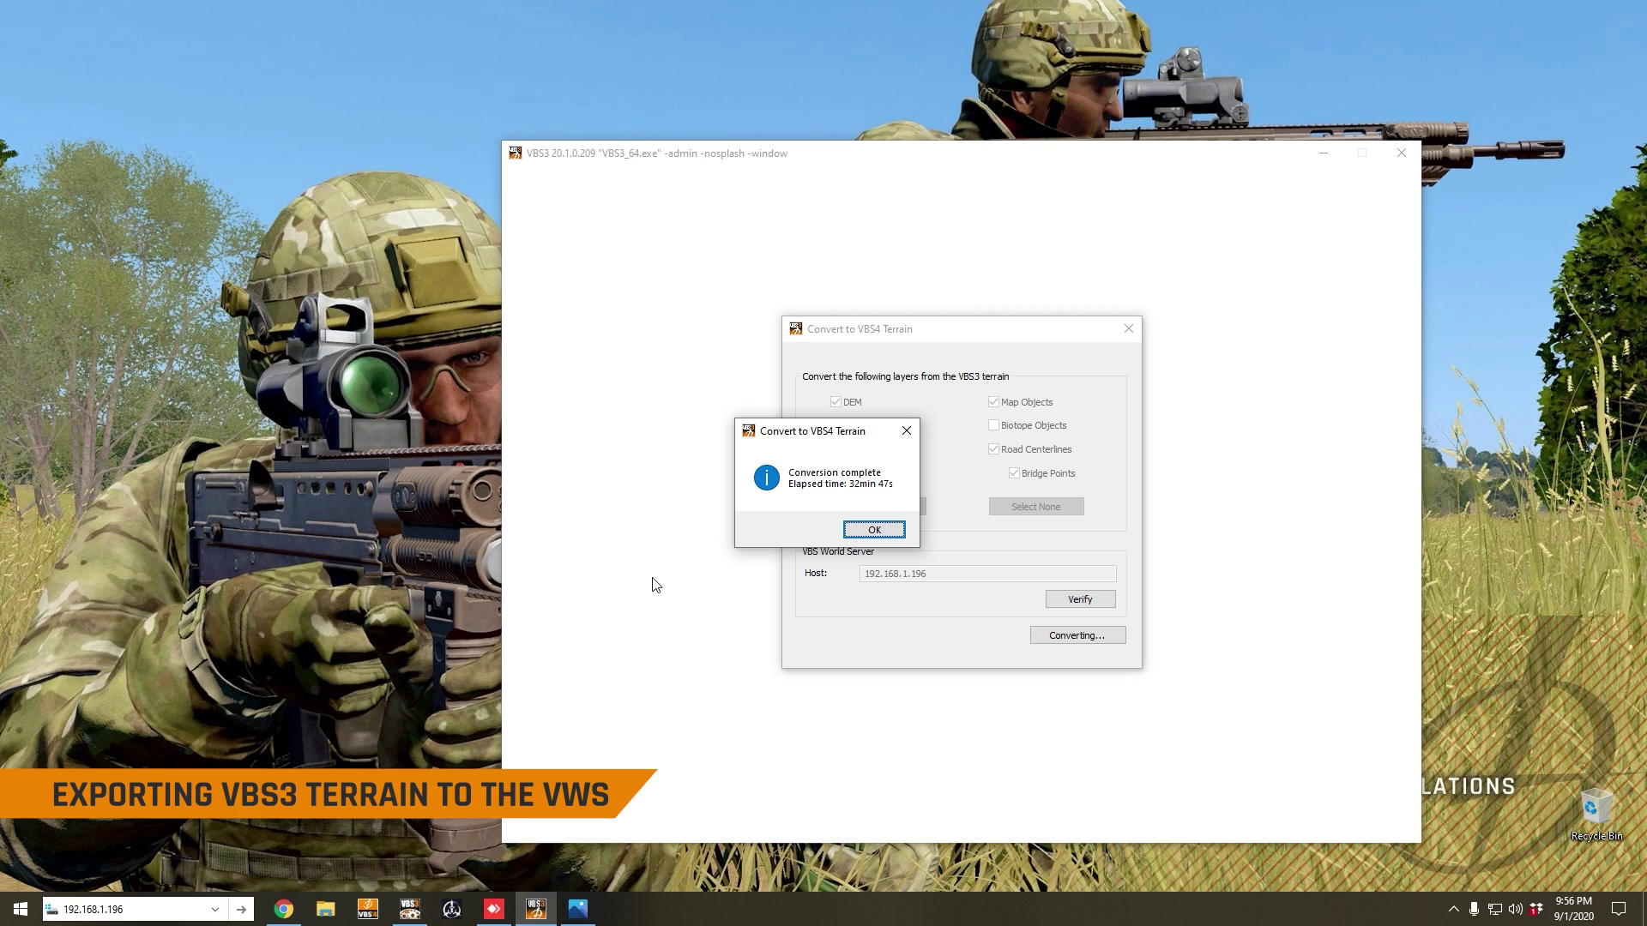
Dismiss the 'Conversion complete' message once the Telluride terrain conversion finishes.
{"action": "left_click", "coordinate": [874, 530]}
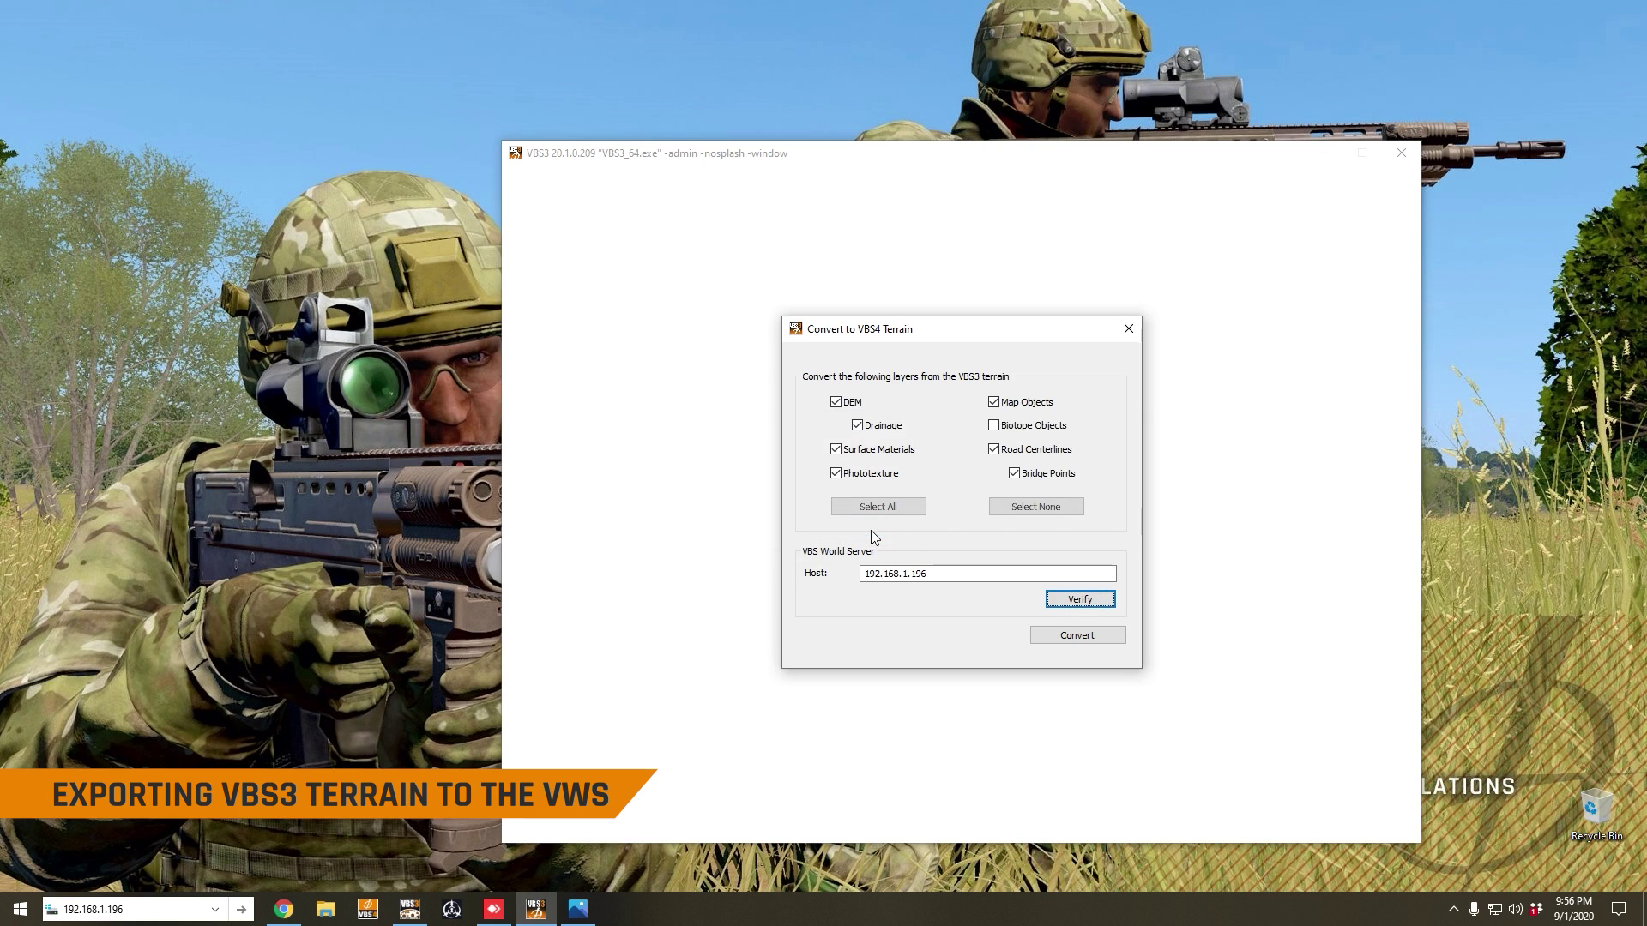
Close the conversion dialog and return to the server's VWS\Services\VBS4\myData\Blue\earth folder in AnyDesk.
{"action": "left_click", "coordinate": [1129, 327]}
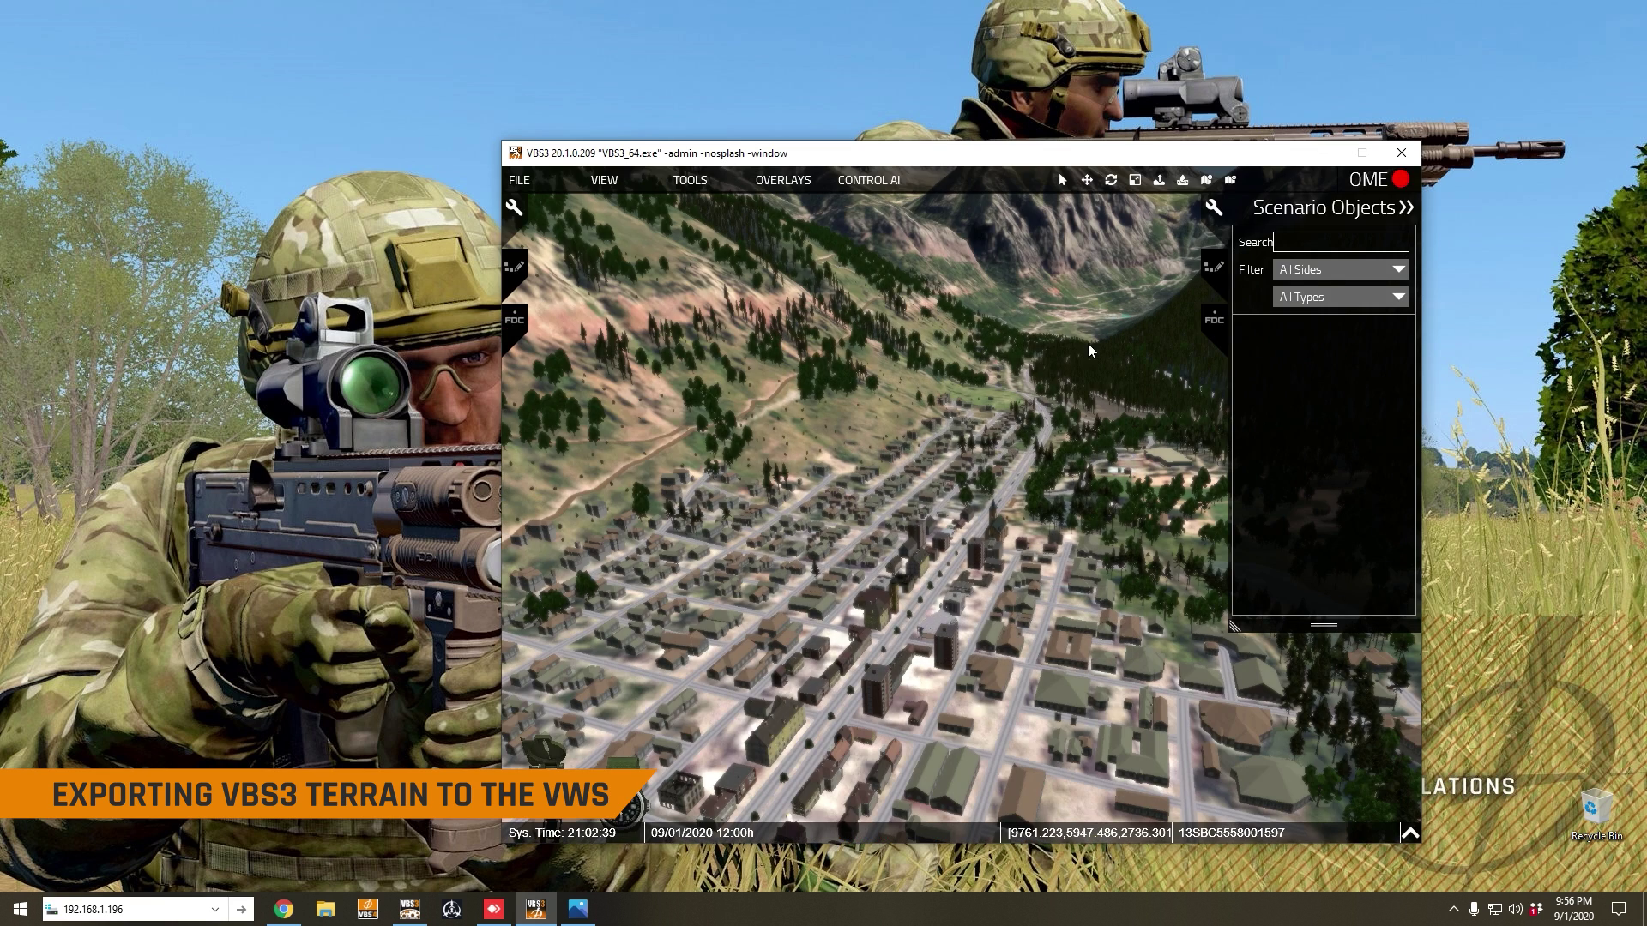
{"action": "left_click", "coordinate": [519, 180]}
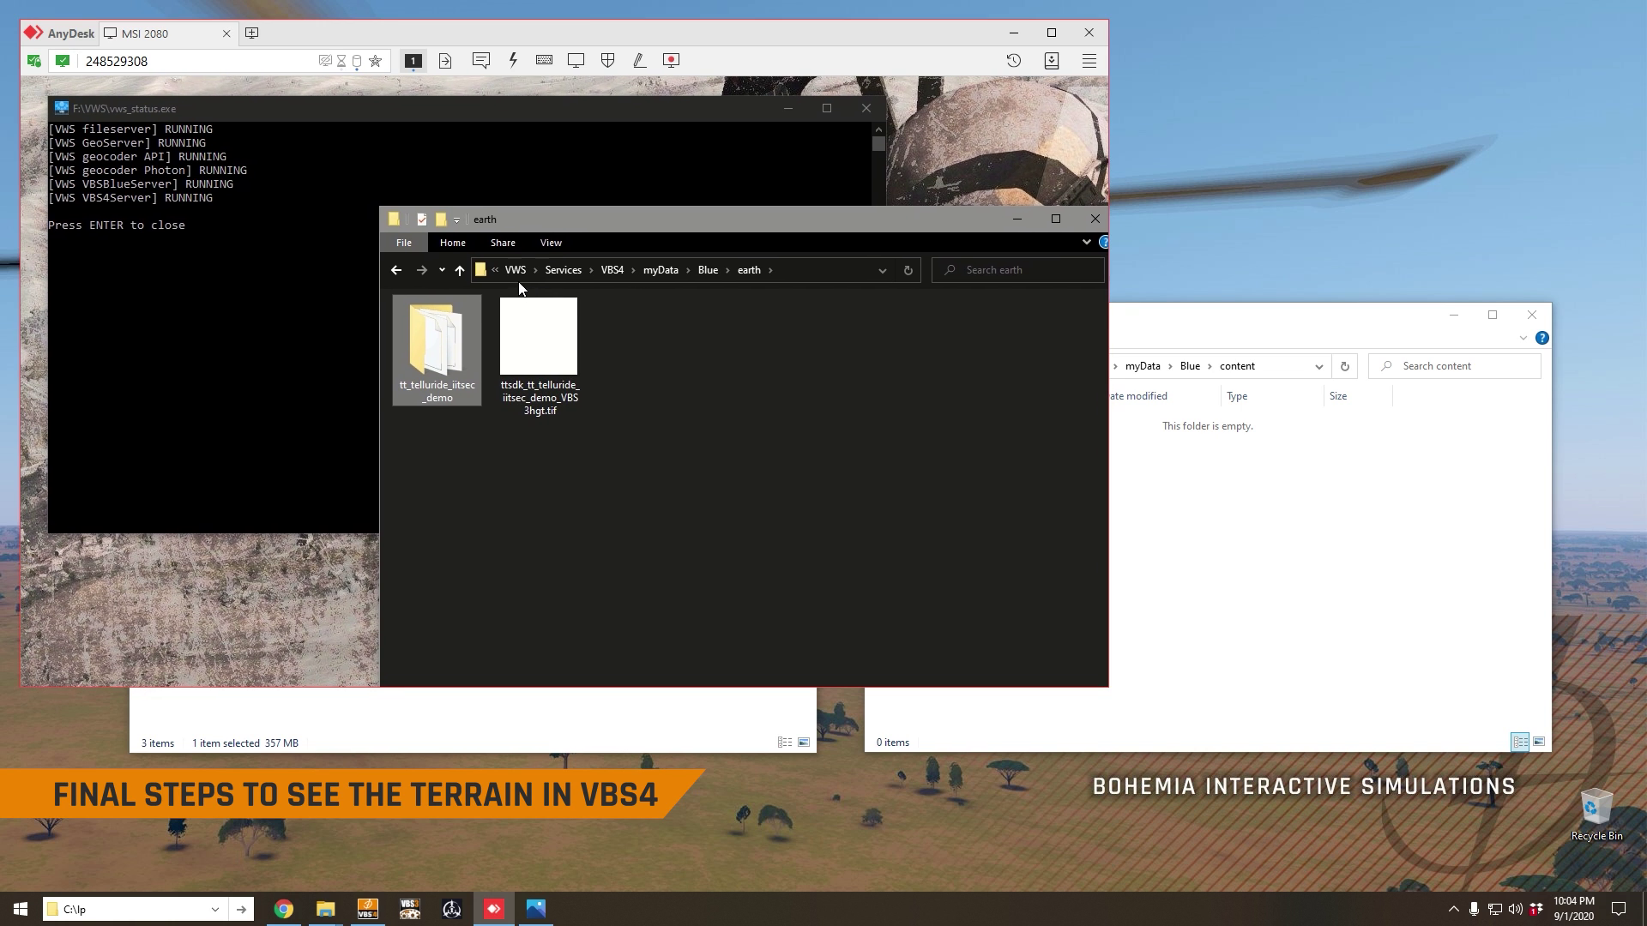
Close the status console and run vws_stop.exe to stop all VWS services.
{"action": "left_click", "coordinate": [517, 274]}
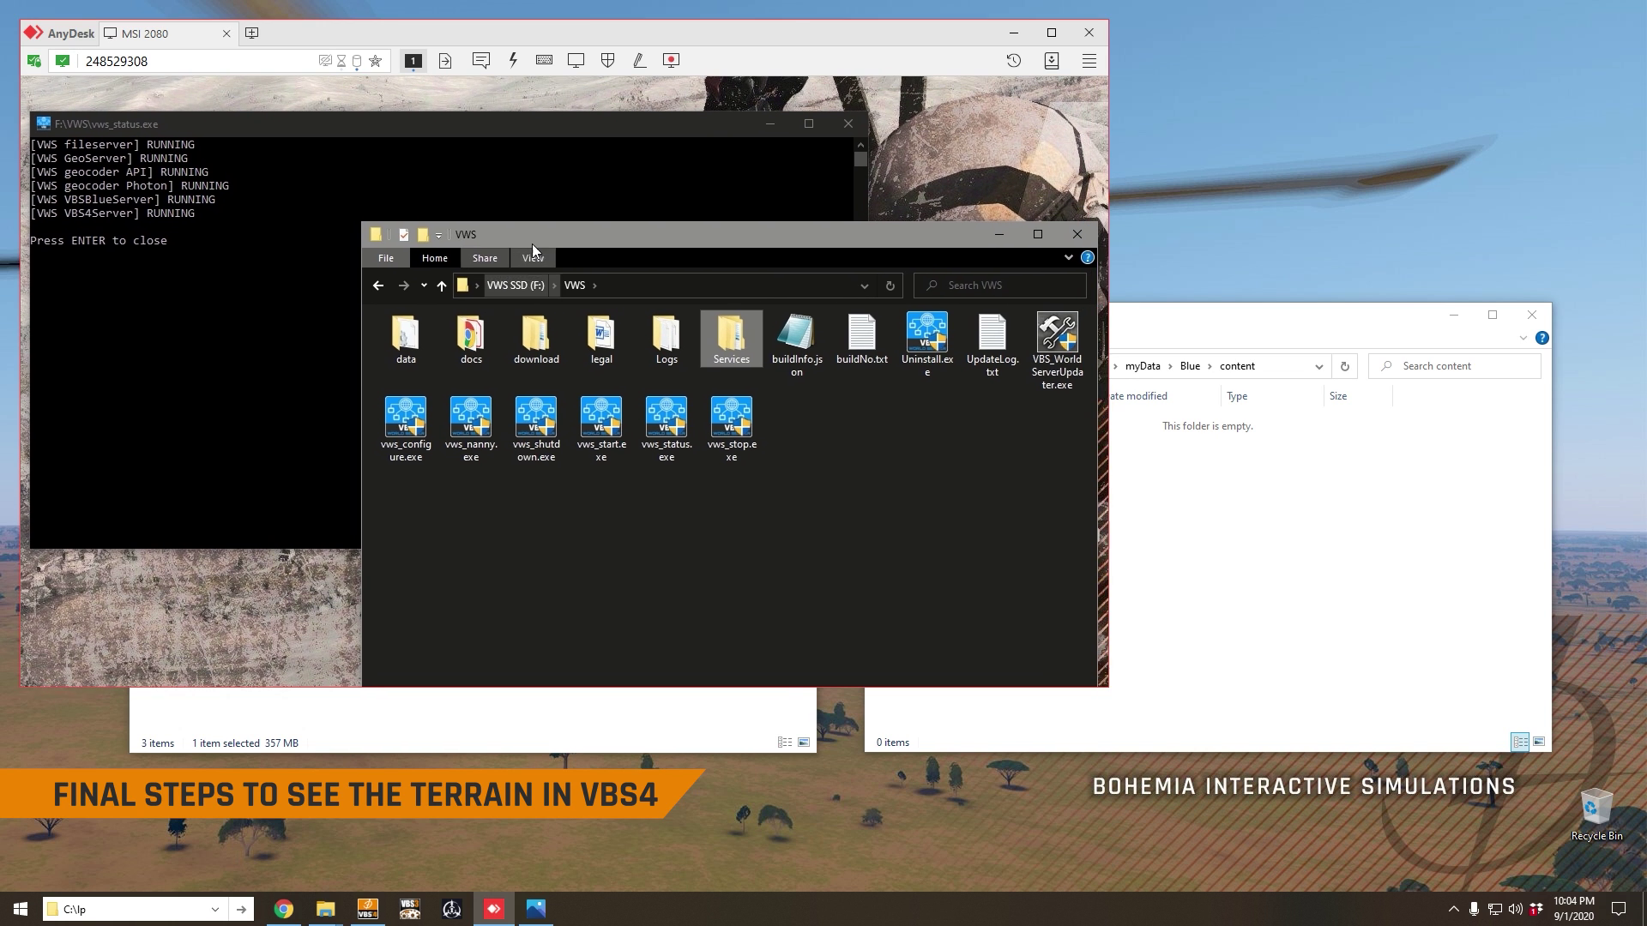
{"action": "left_click", "coordinate": [650, 146]}
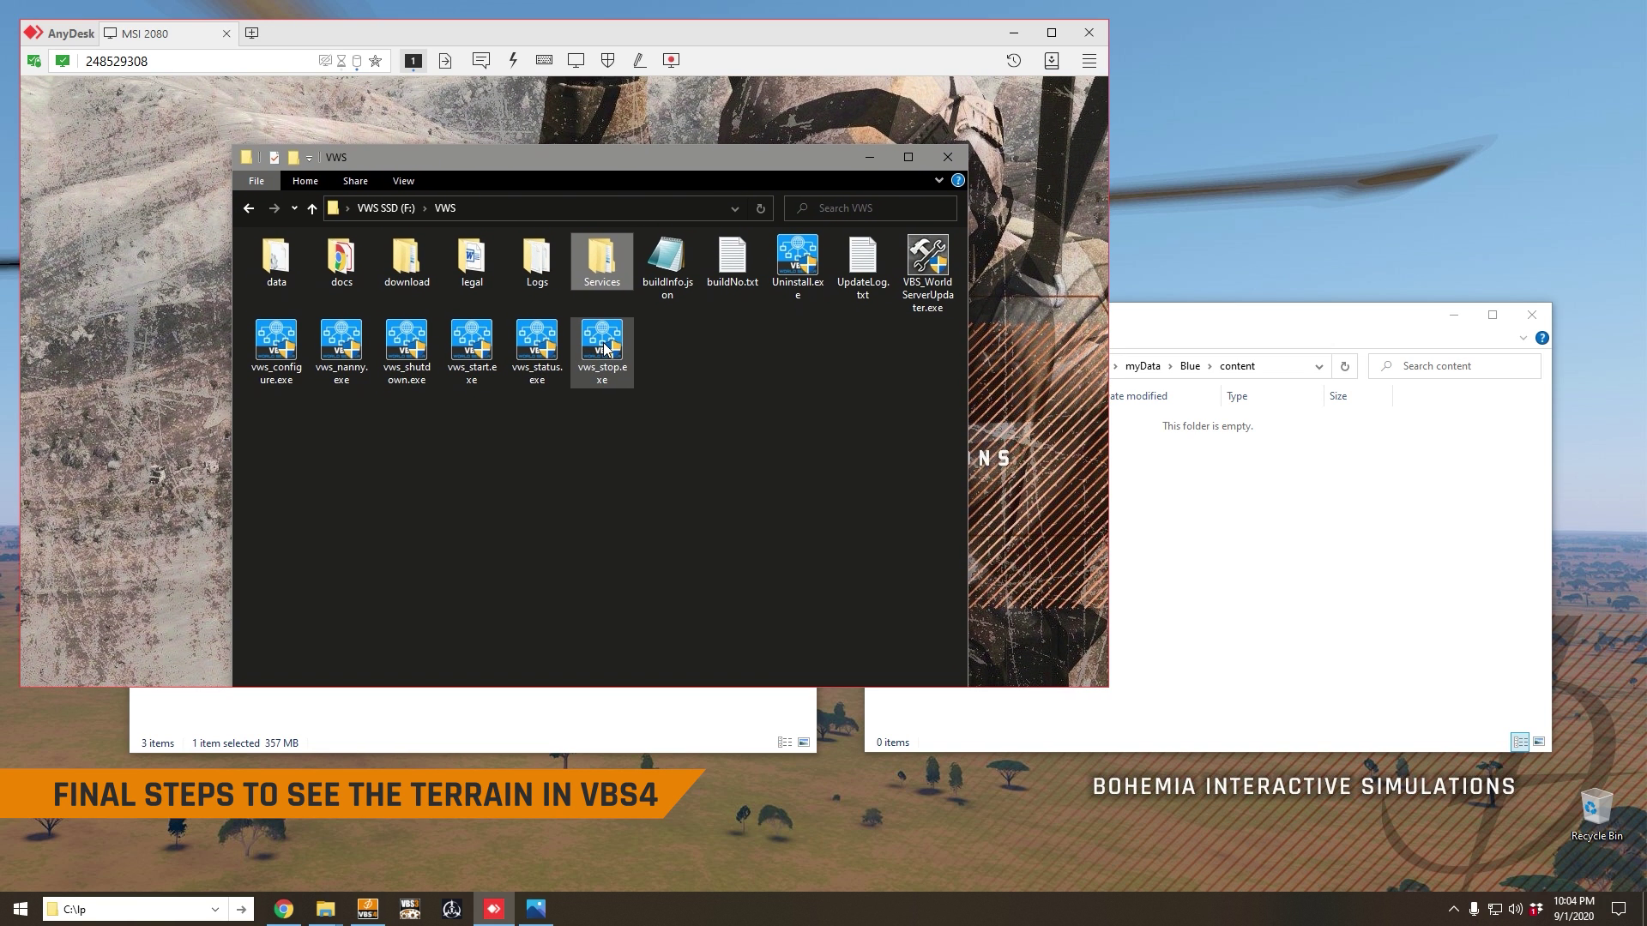
{"action": "left_click", "coordinate": [603, 350]}
{"action": "double_click", "coordinate": [603, 347]}
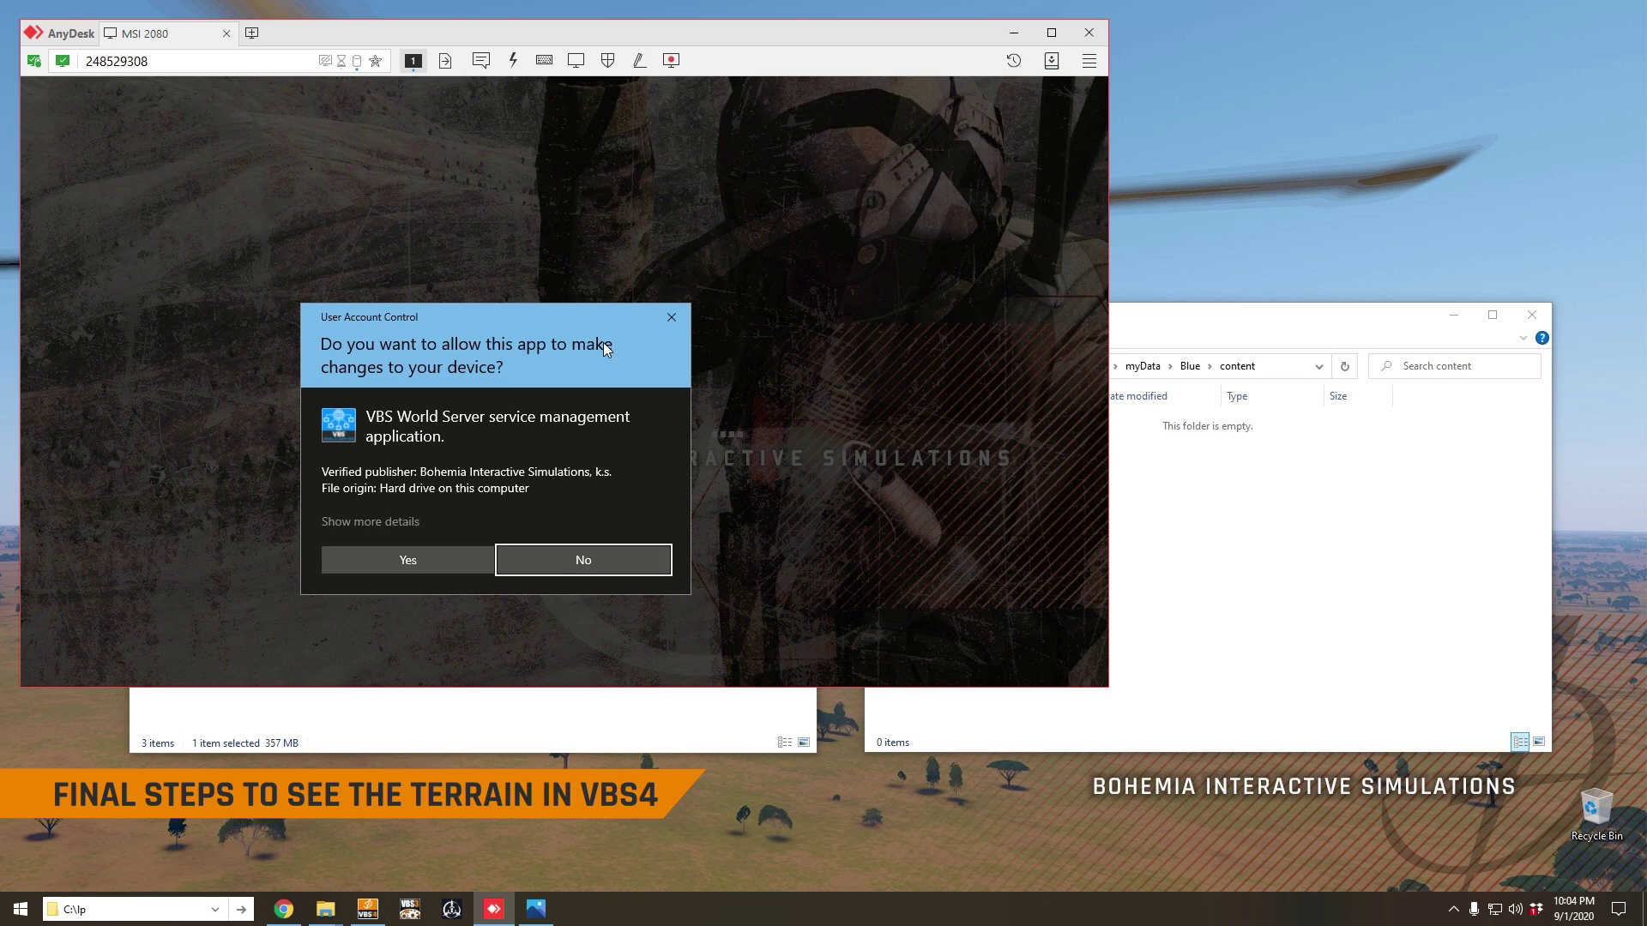
{"action": "left_click", "coordinate": [542, 427]}
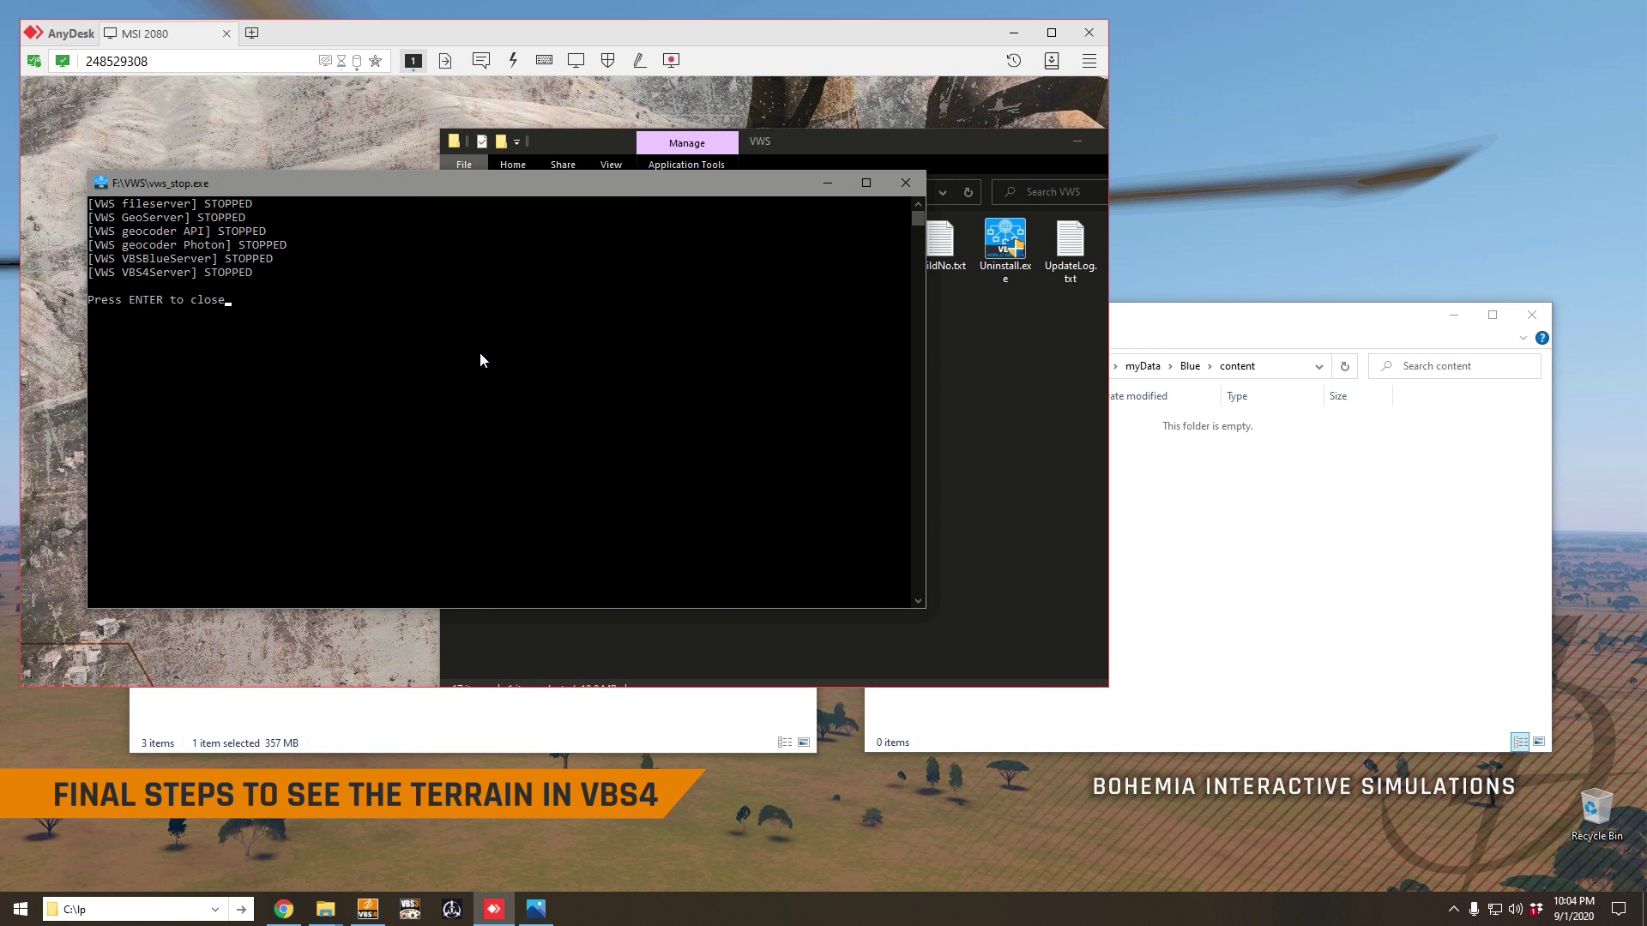
{"action": "key", "text": "Return"}
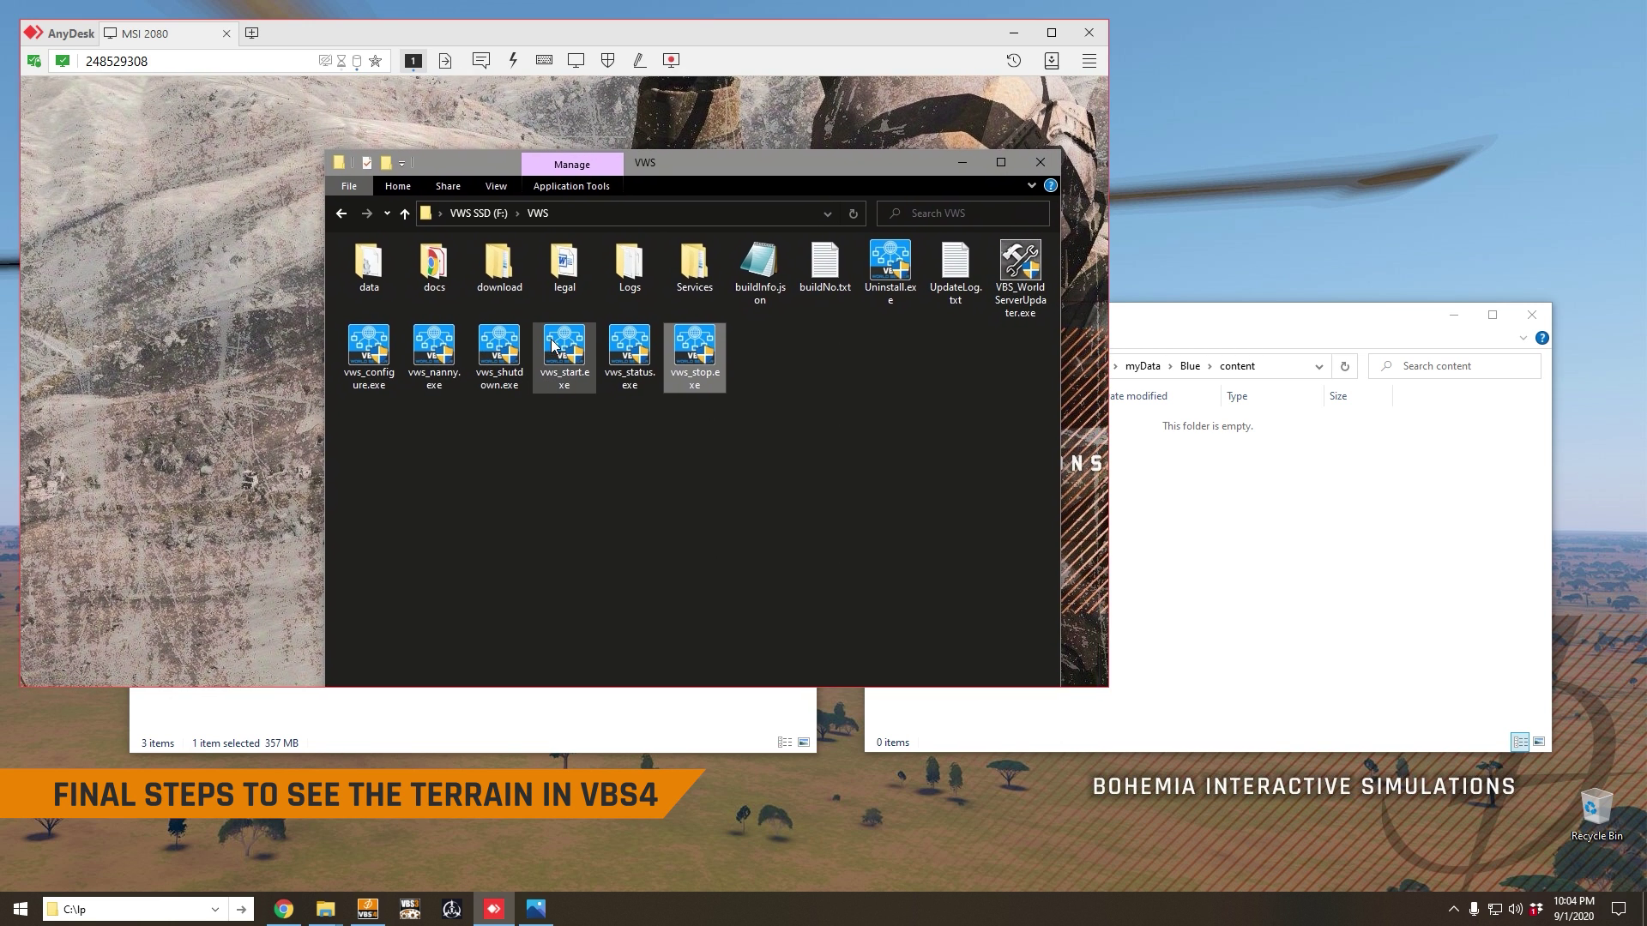
Run vws_start.exe to bring every VWS service back to RUNNING.
{"action": "double_click", "coordinate": [553, 345]}
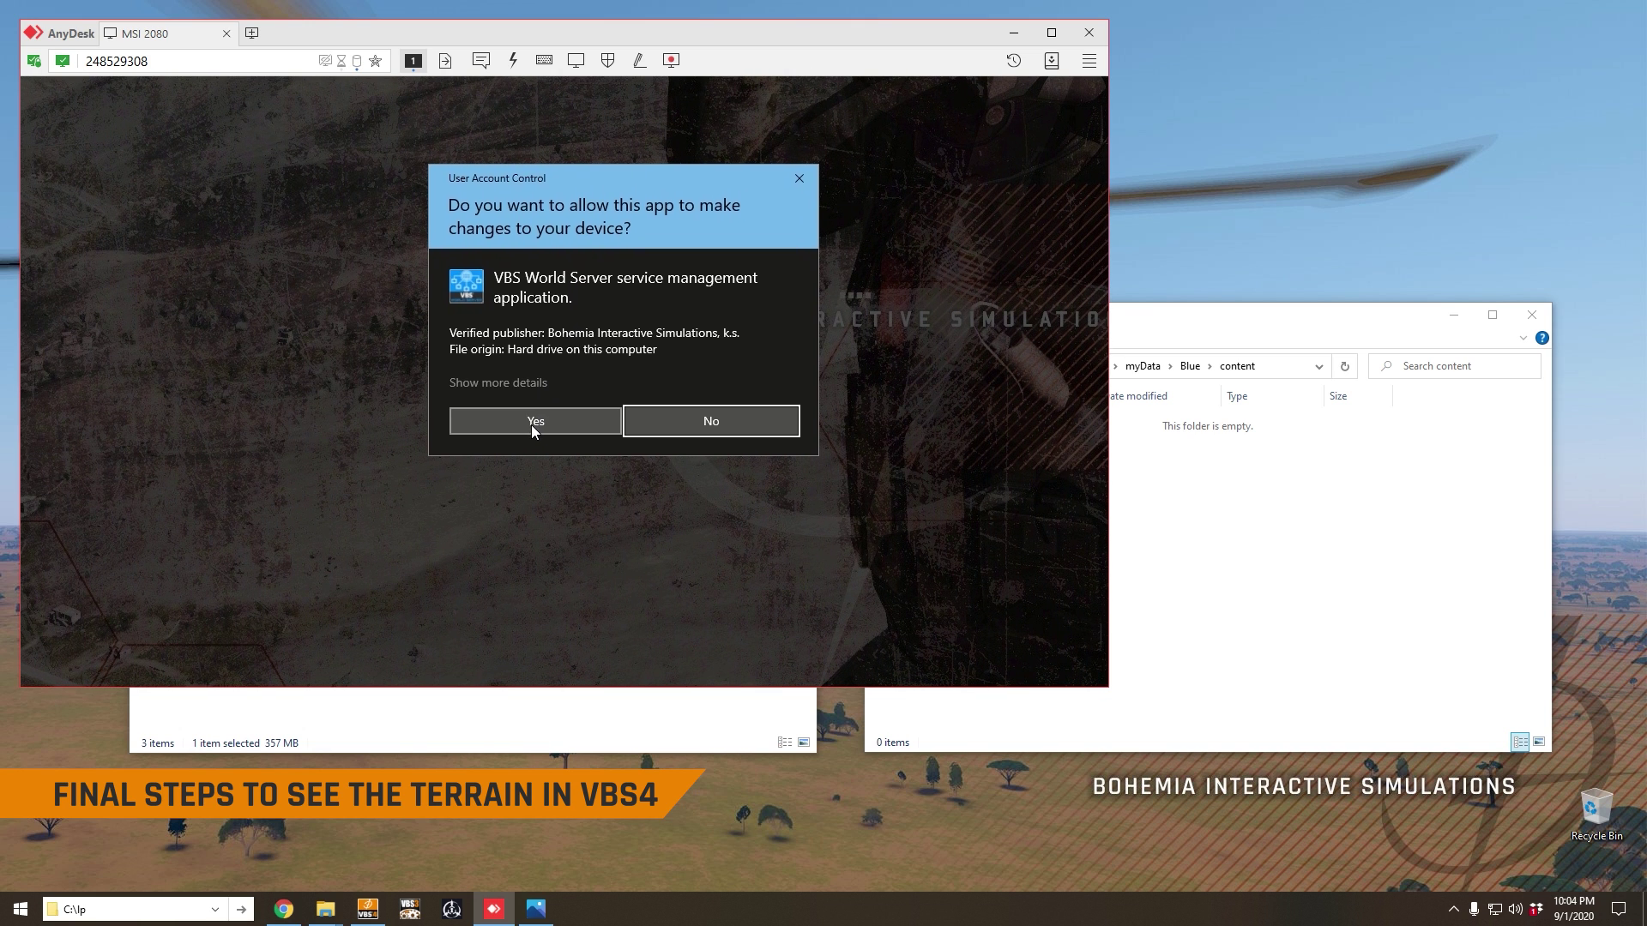
{"action": "left_click", "coordinate": [533, 421]}
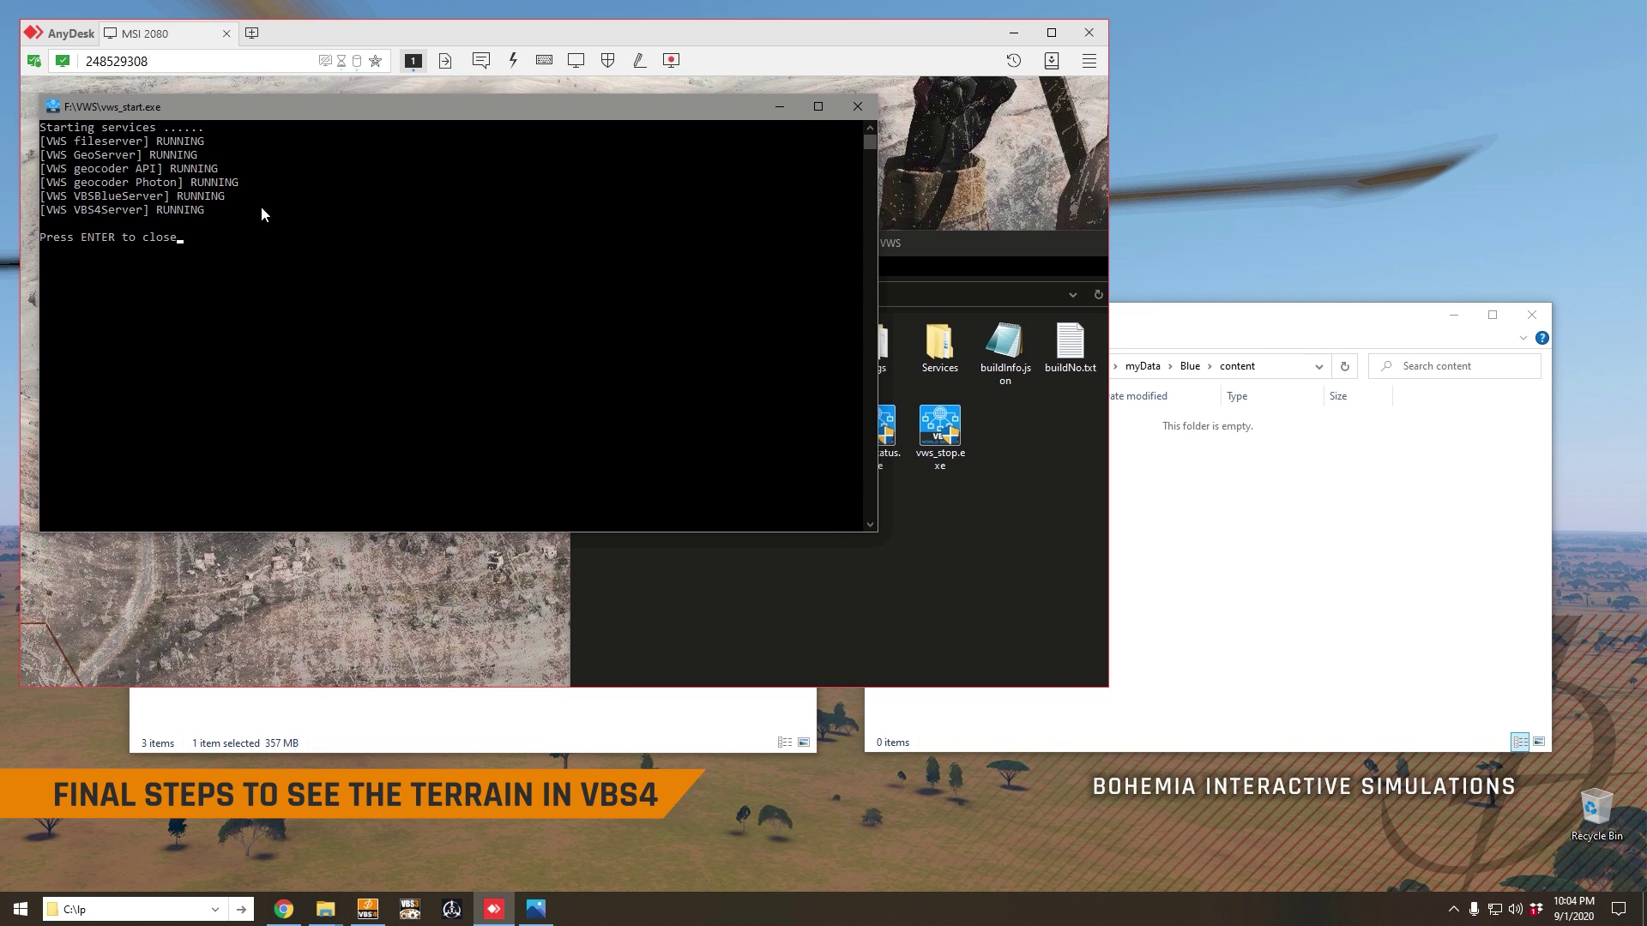
{"action": "key", "text": "Return"}
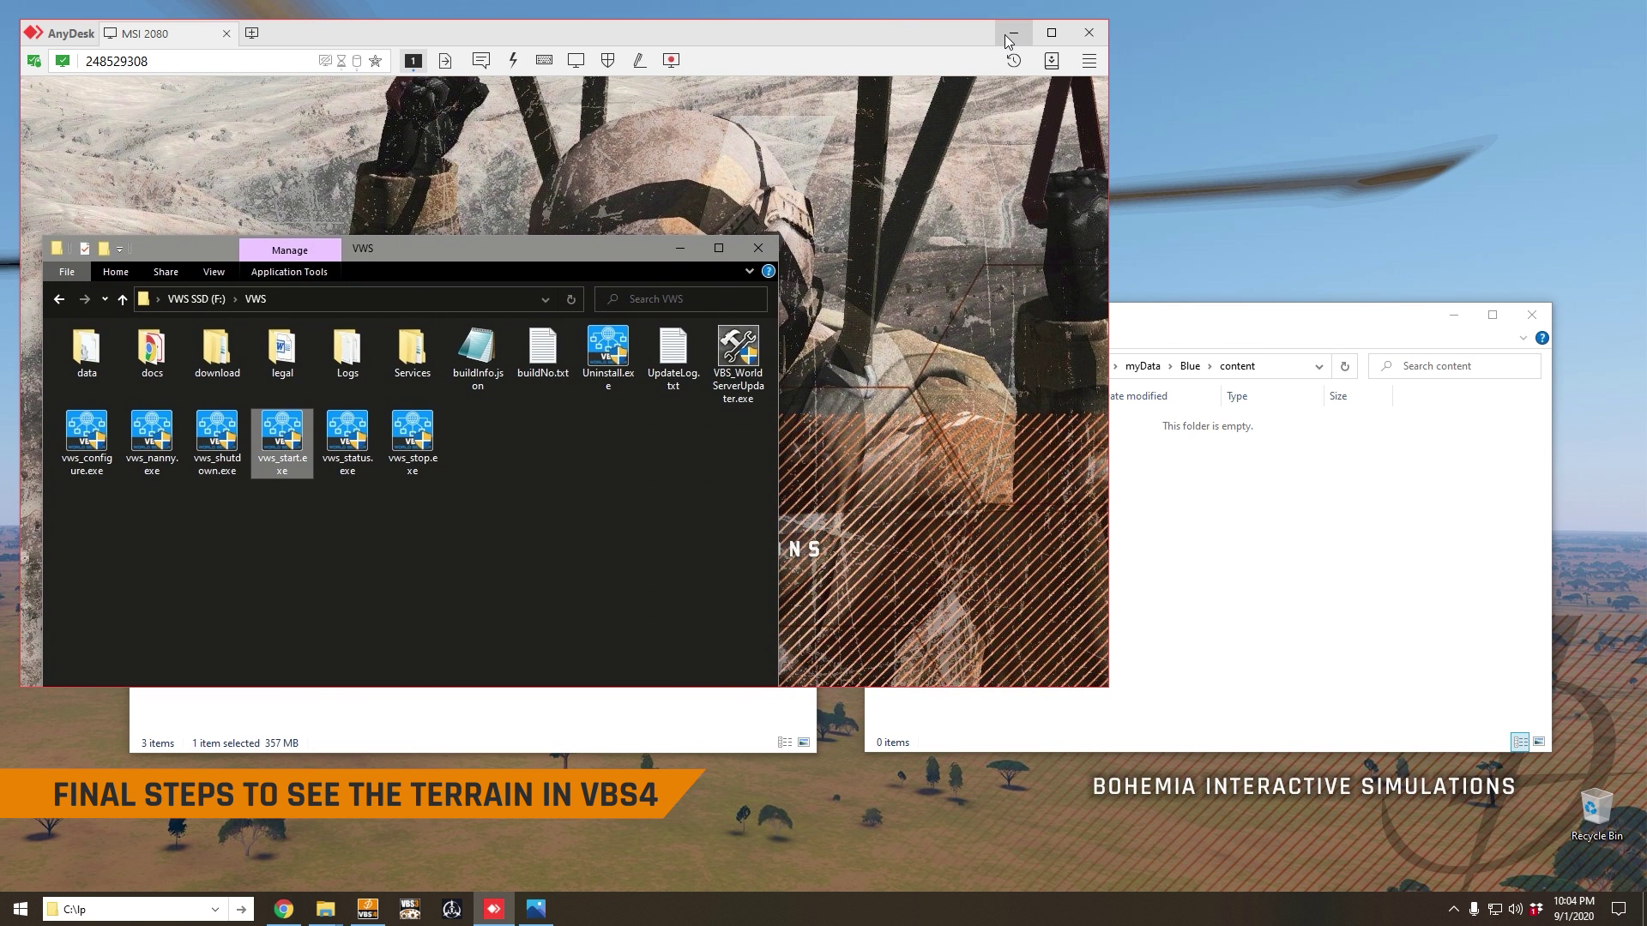
Paste tt_telluride_iitsec_demo.pbo from the VBS3 addons folder into the empty VBS4 Blue content folder.
{"action": "left_click", "coordinate": [1011, 34]}
{"action": "left_click", "coordinate": [340, 569]}
{"action": "left_click", "coordinate": [241, 435]}
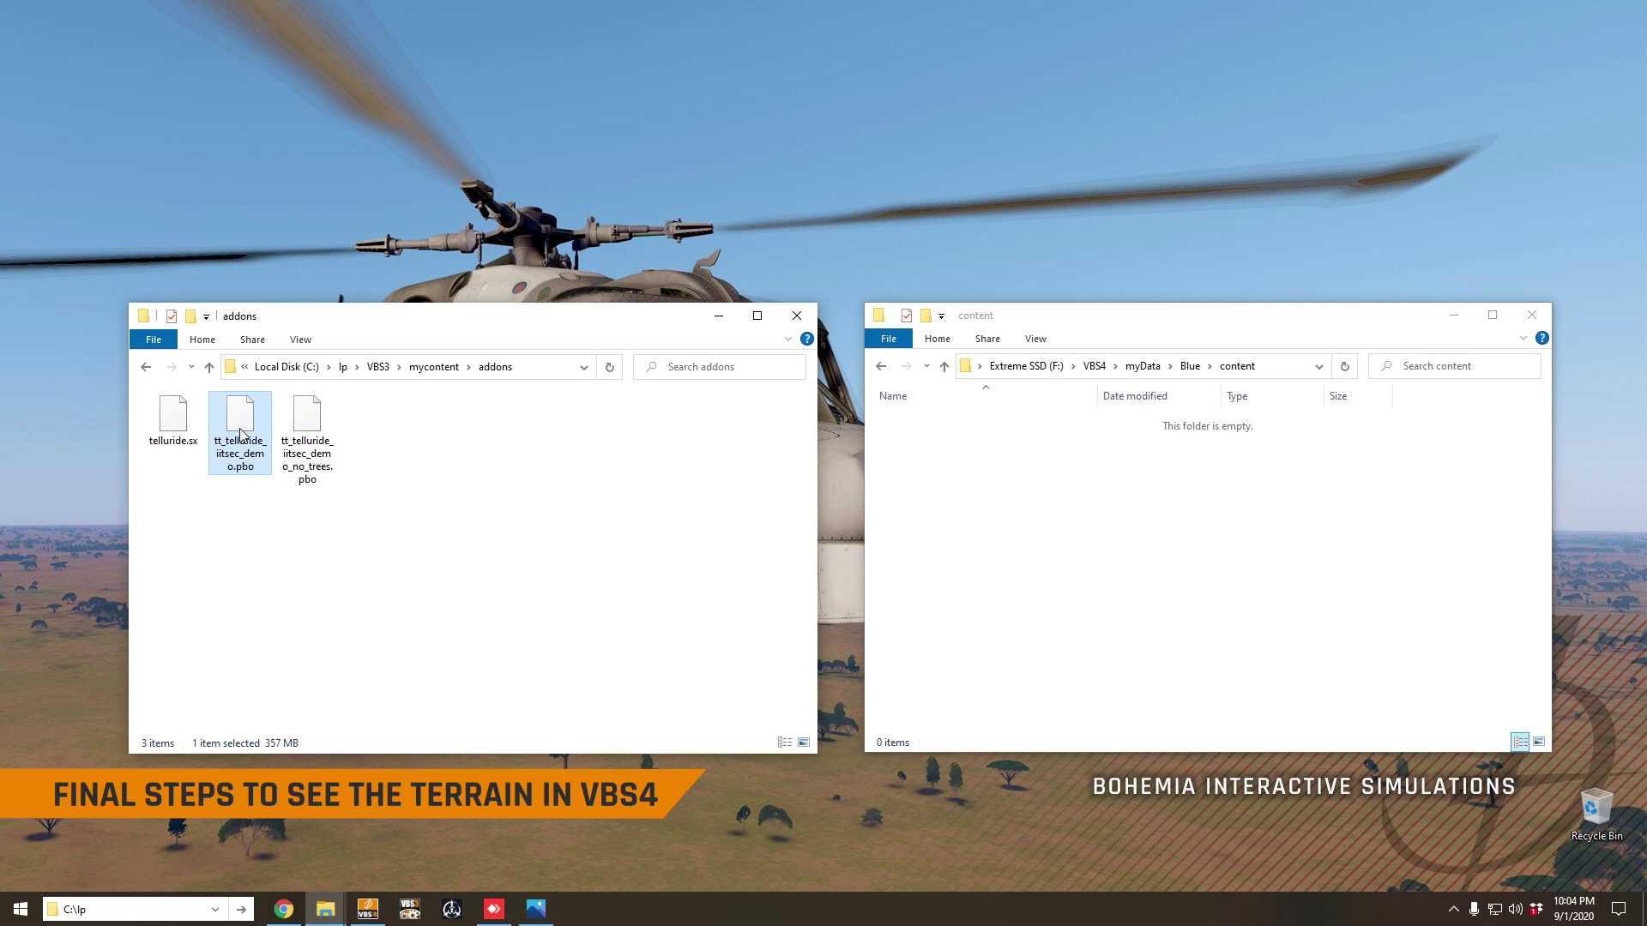
{"action": "left_click", "coordinate": [1097, 500]}
{"action": "key", "text": "ctrl+v"}
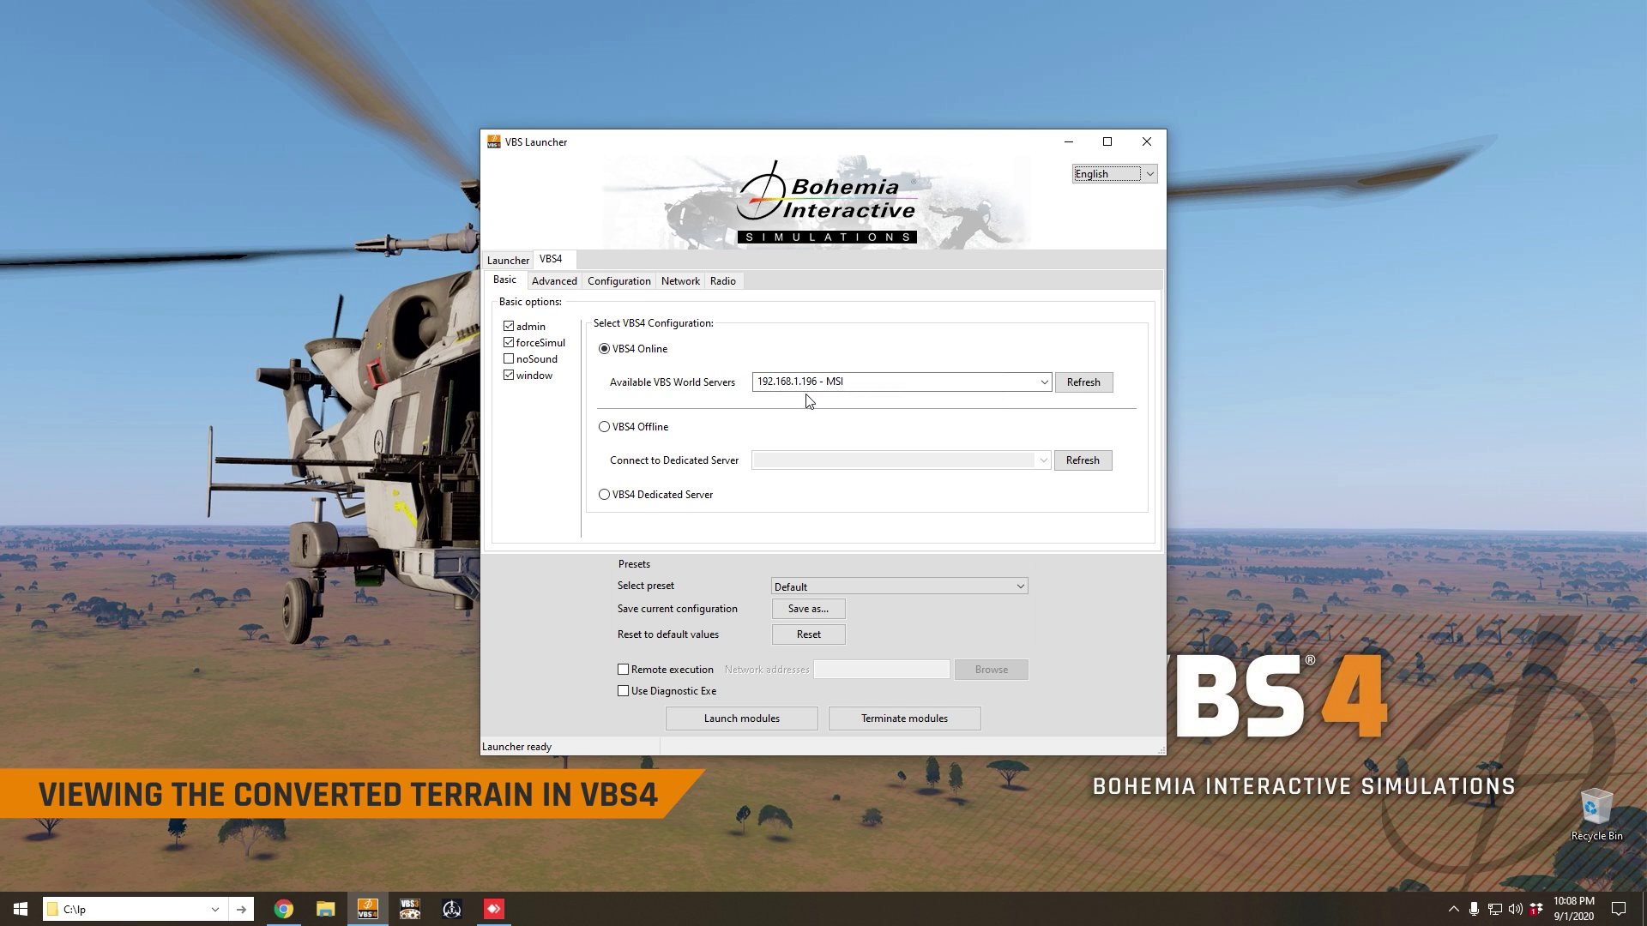
Launch VBS4 online and search the globe for 'telluride'.
{"action": "left_click", "coordinate": [748, 719]}
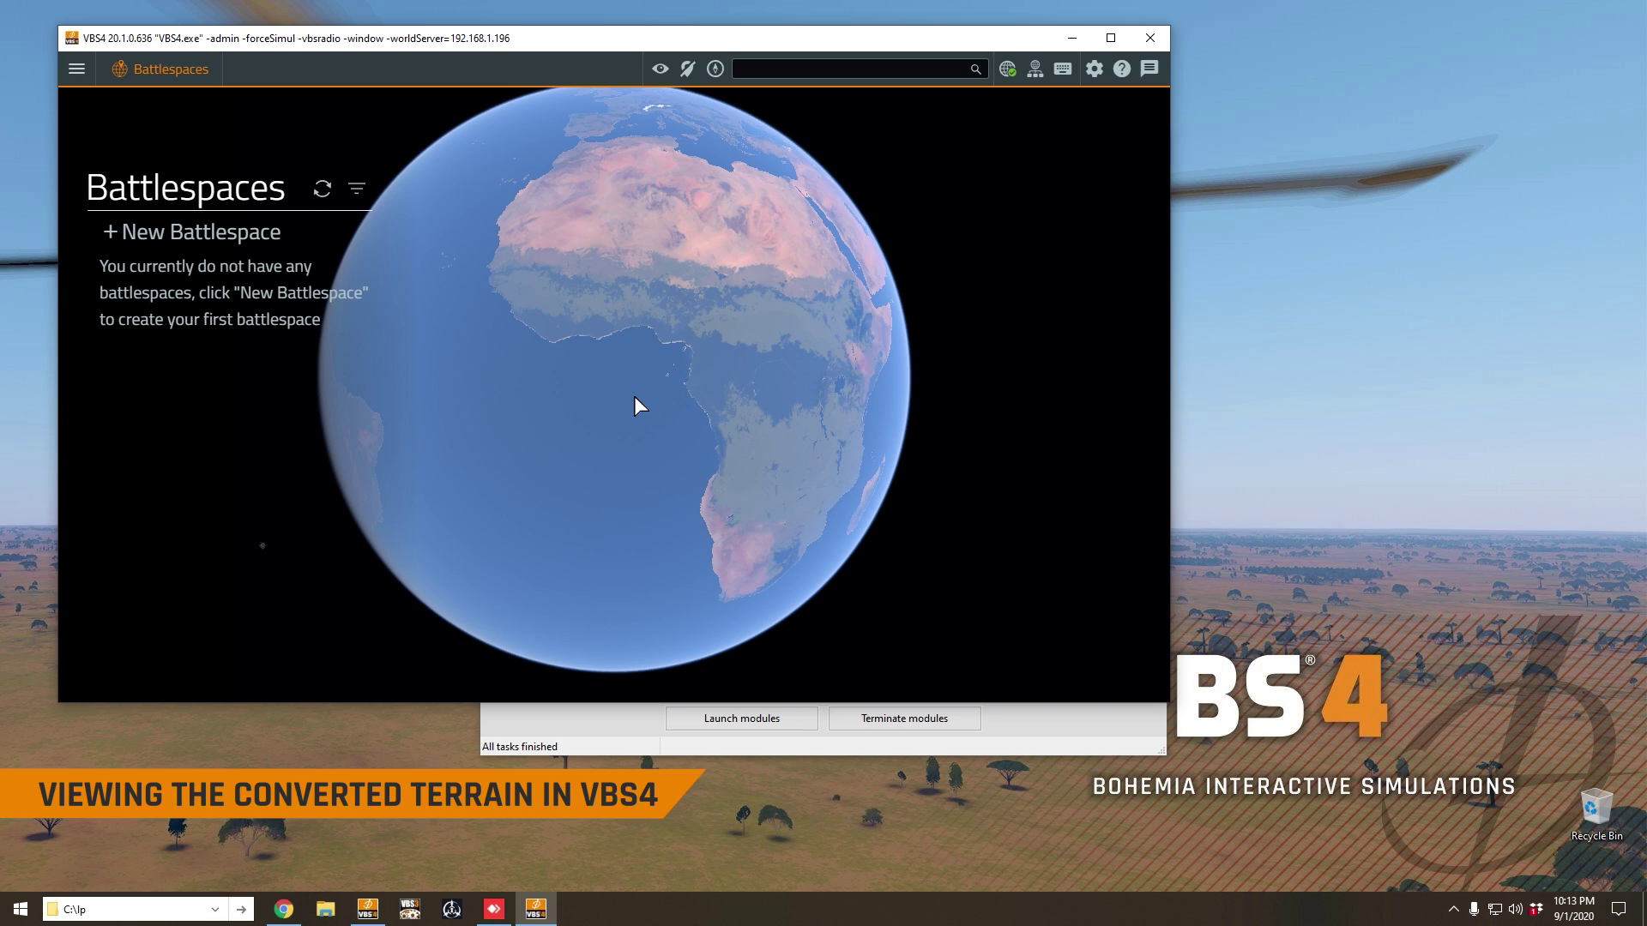
{"action": "left_click", "coordinate": [796, 68]}
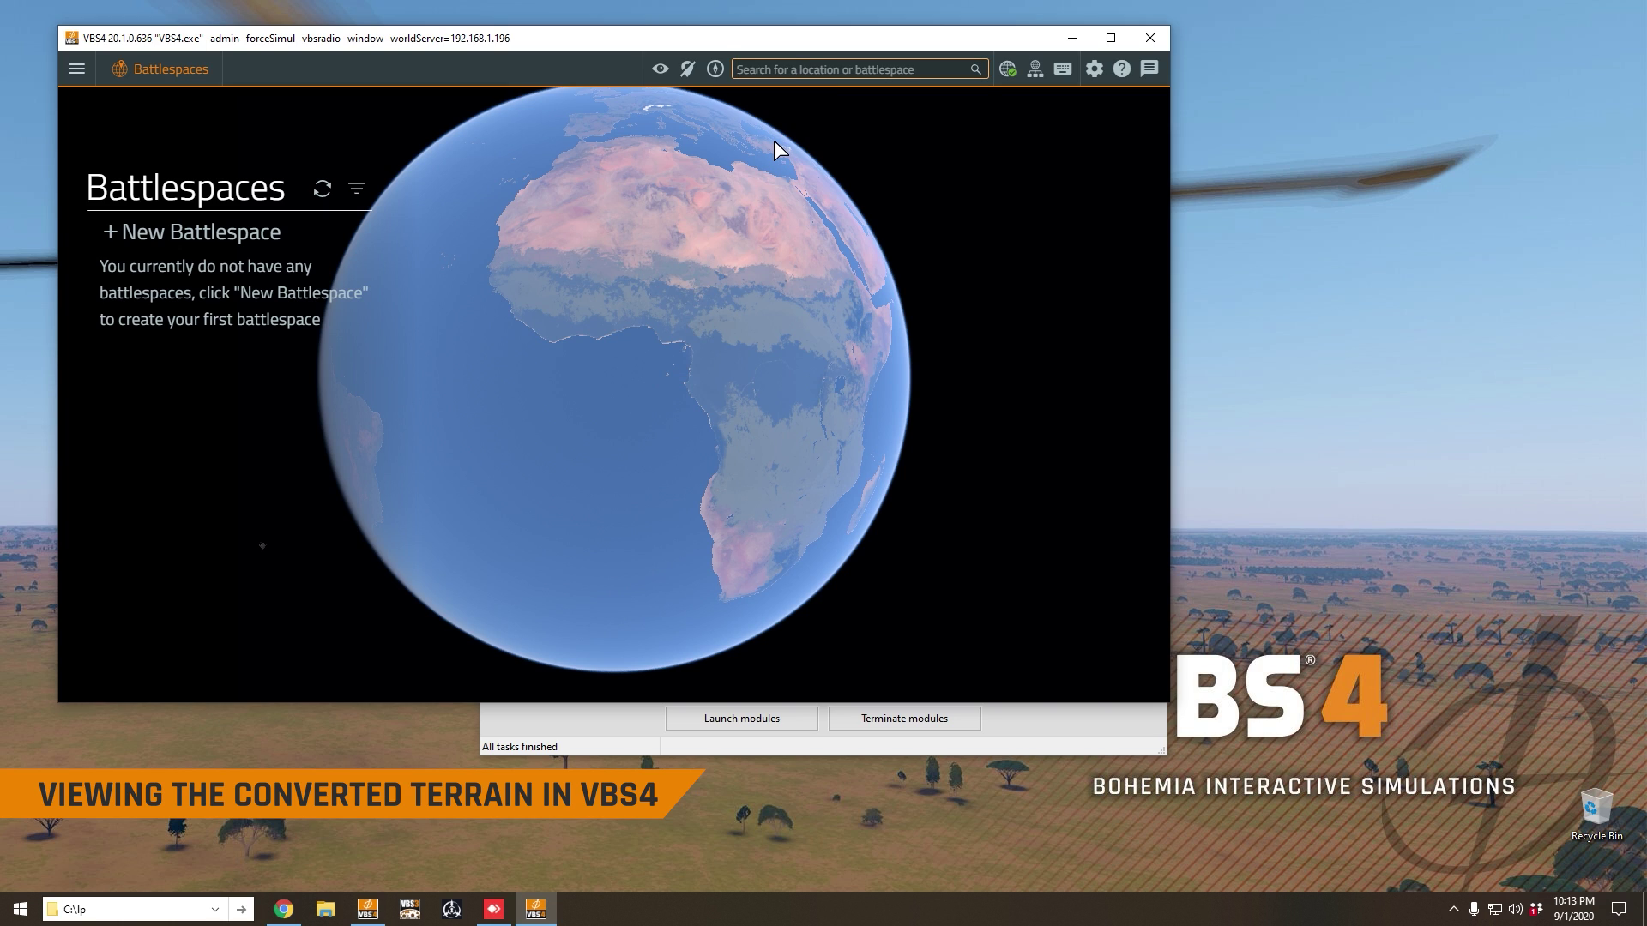
{"action": "type", "text": "telluride"}
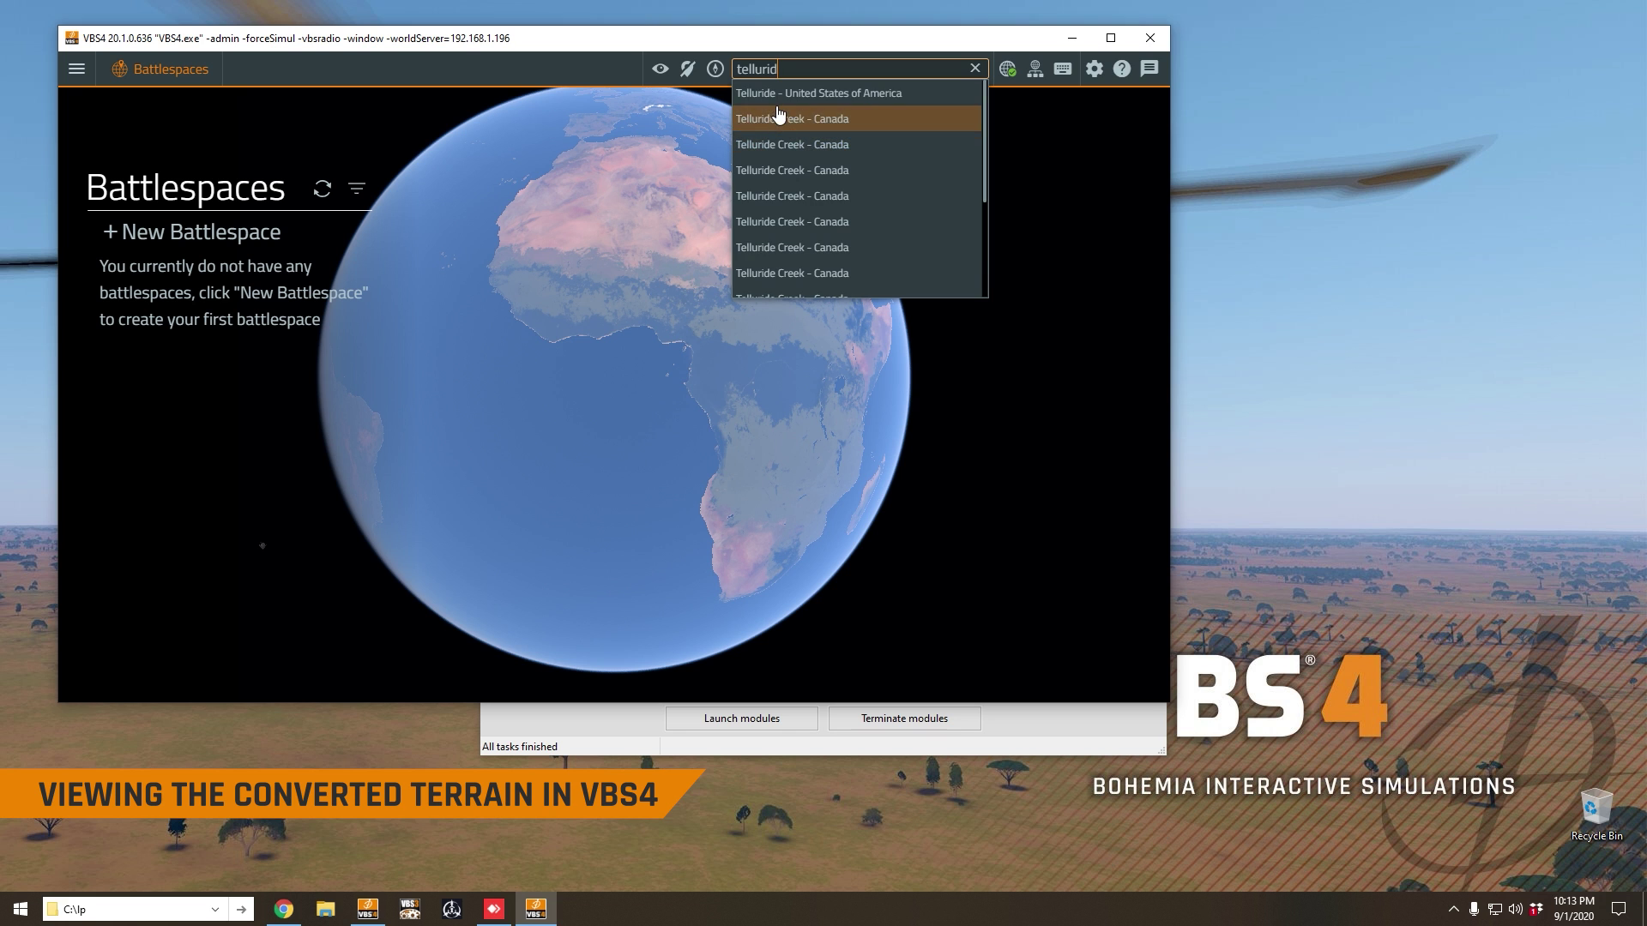
Pick 'Telluride - United States of America' from the search results to fly there.
{"action": "left_click", "coordinate": [789, 100]}
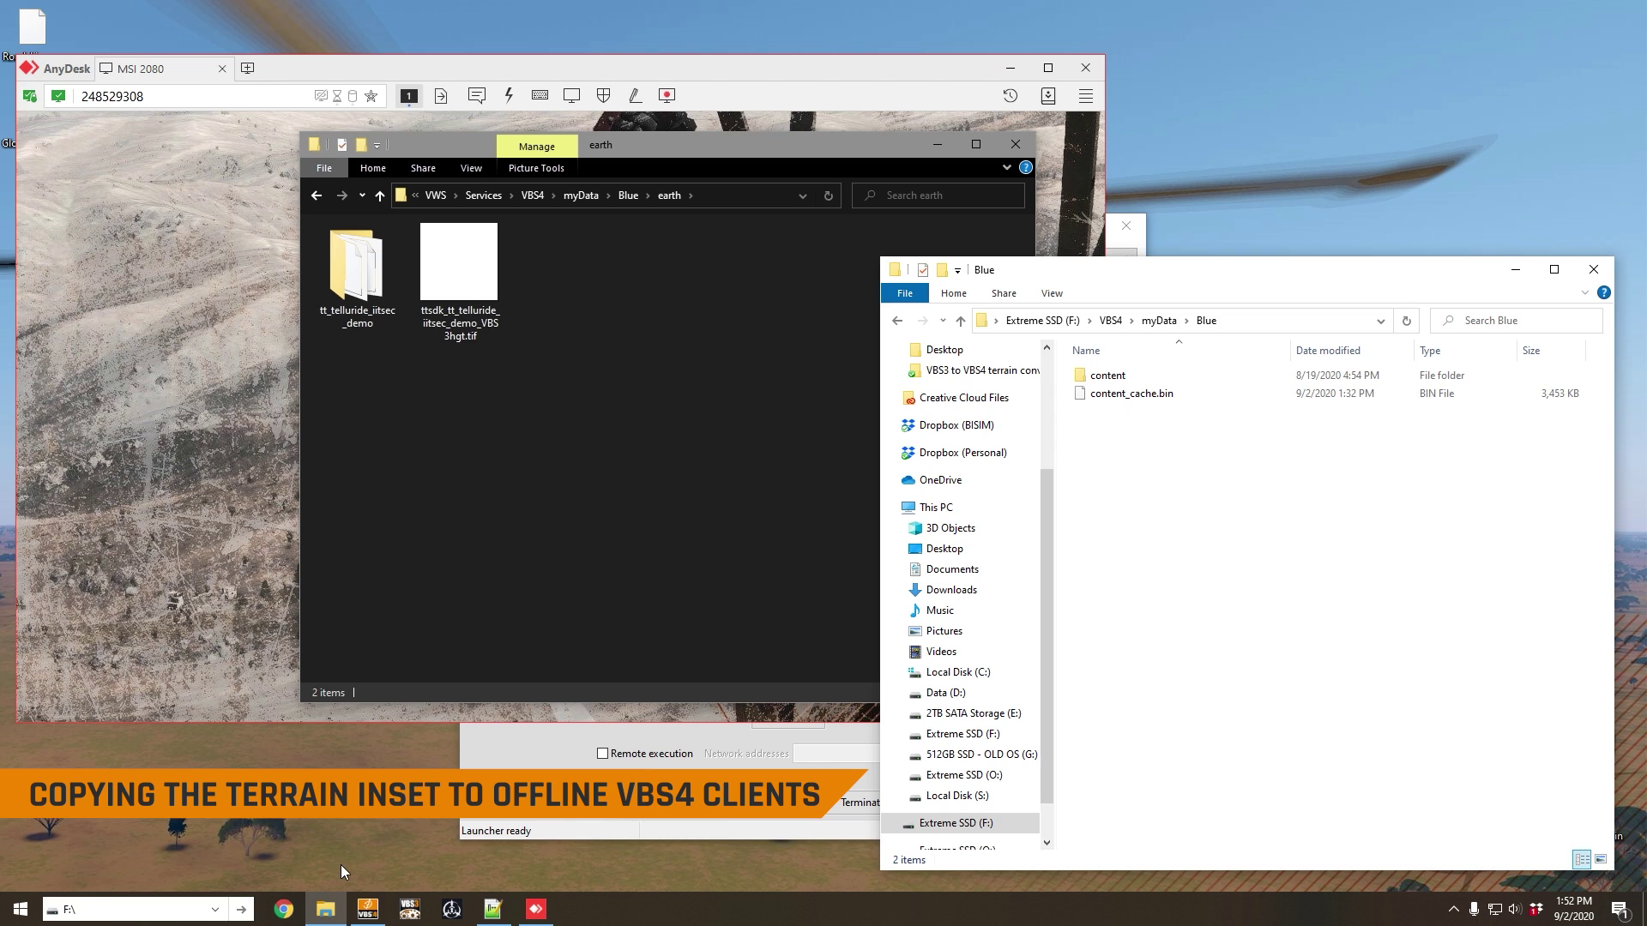
On the server, select the earth folder's contents and copy earth from the Blue folder.
{"action": "left_click", "coordinate": [367, 909]}
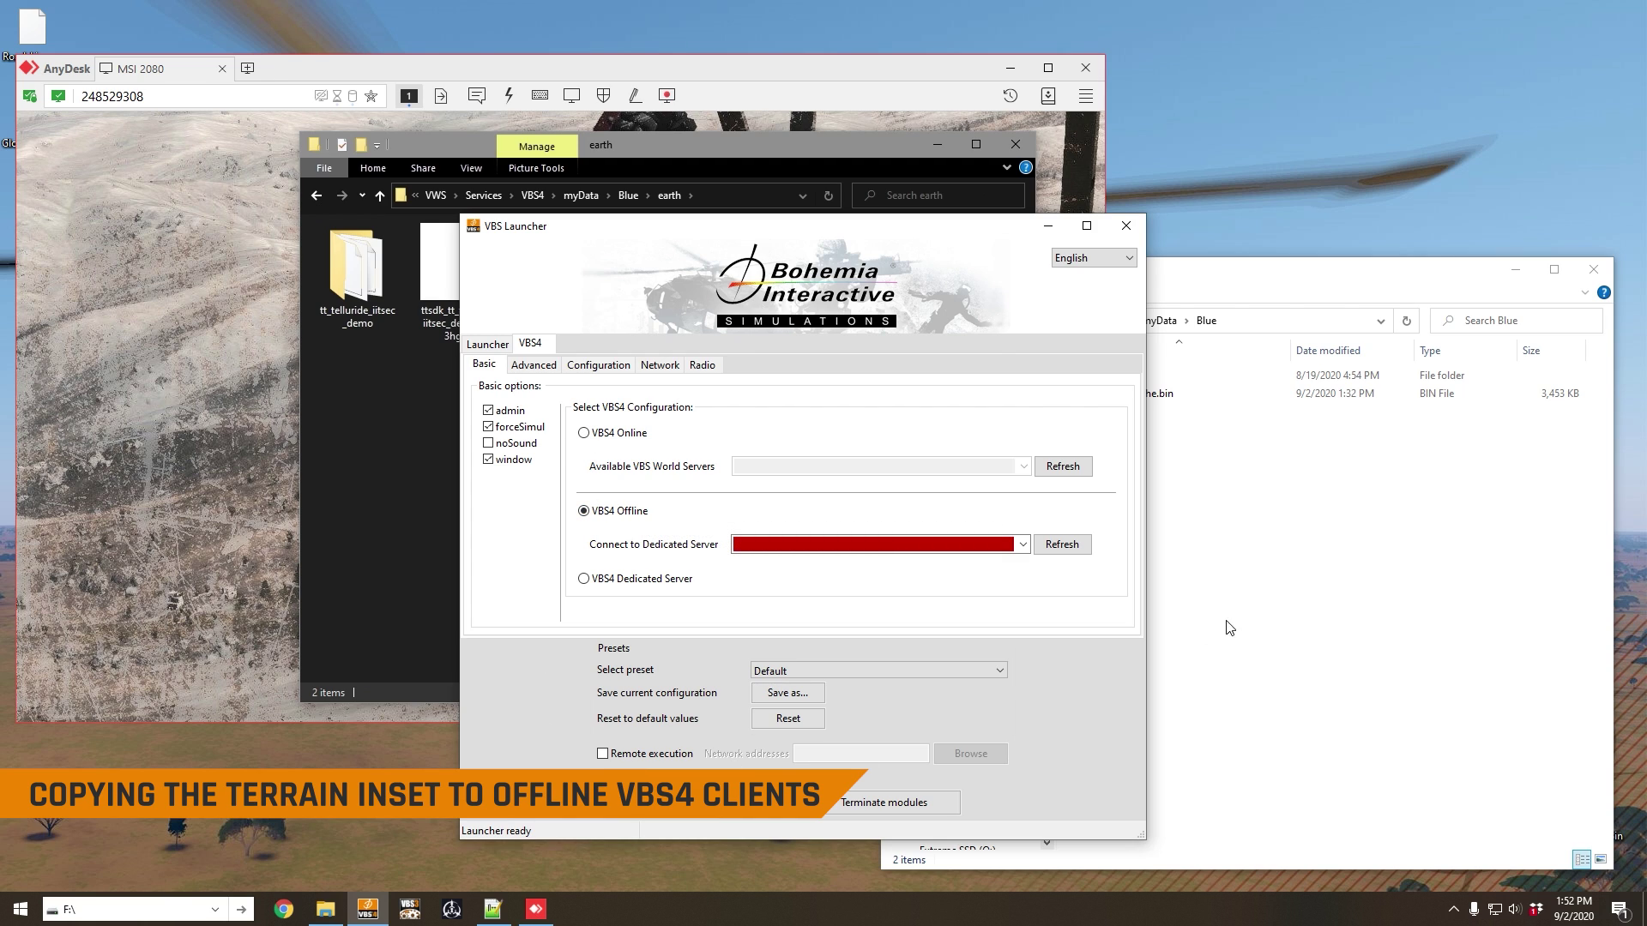
{"action": "left_click", "coordinate": [944, 67]}
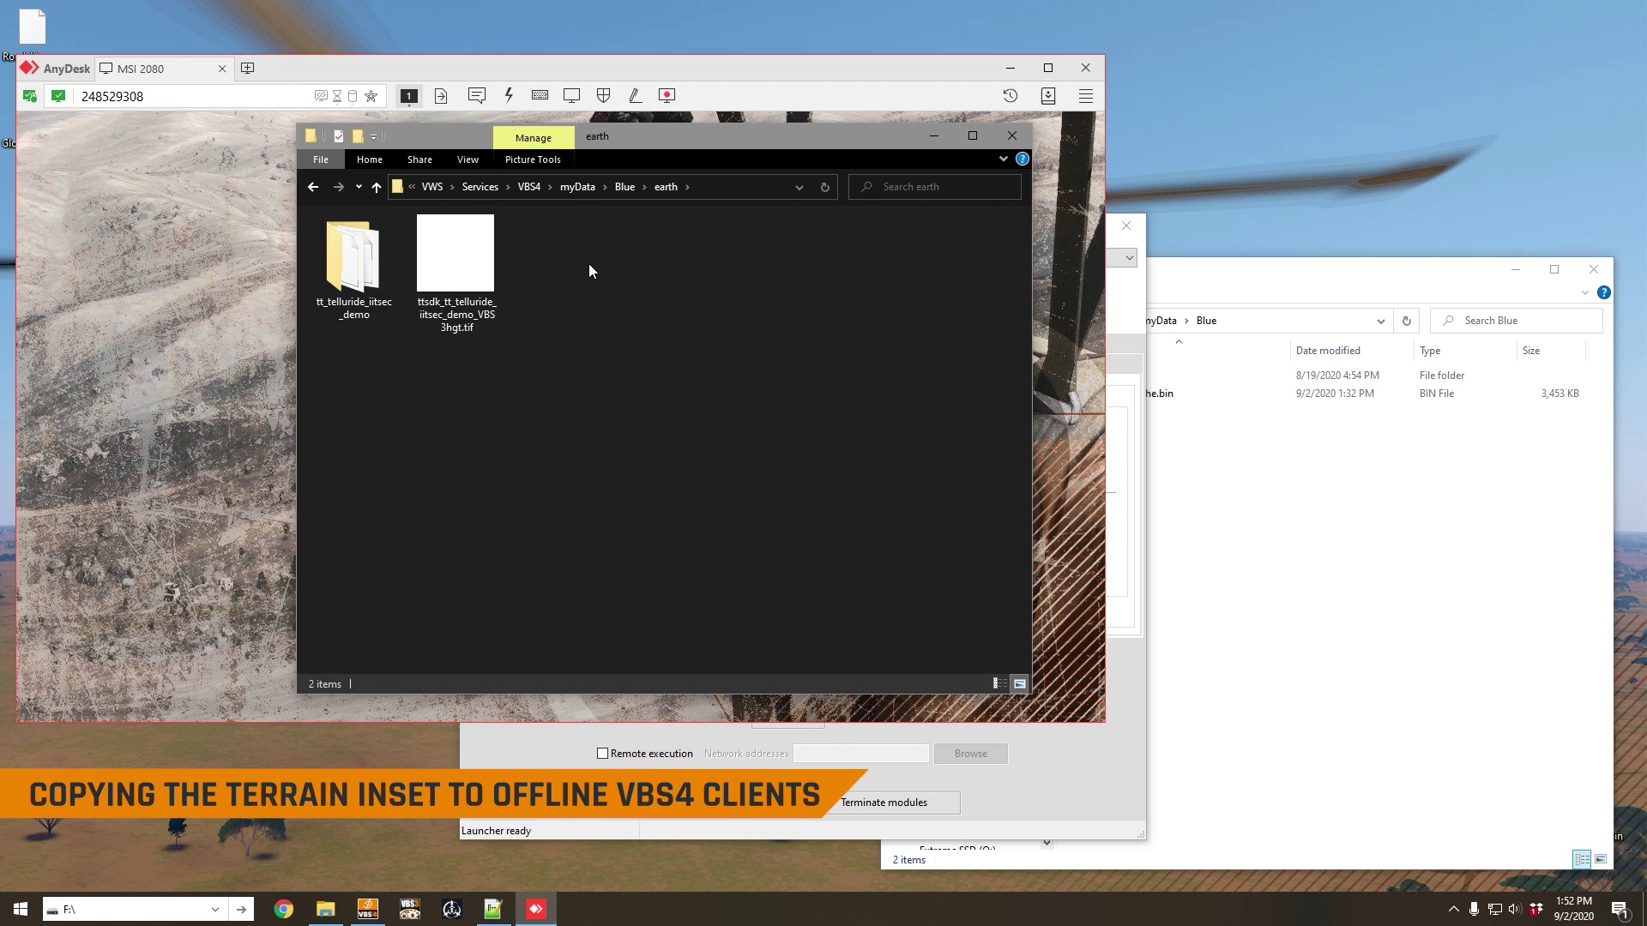
{"action": "left_click", "coordinate": [1273, 542]}
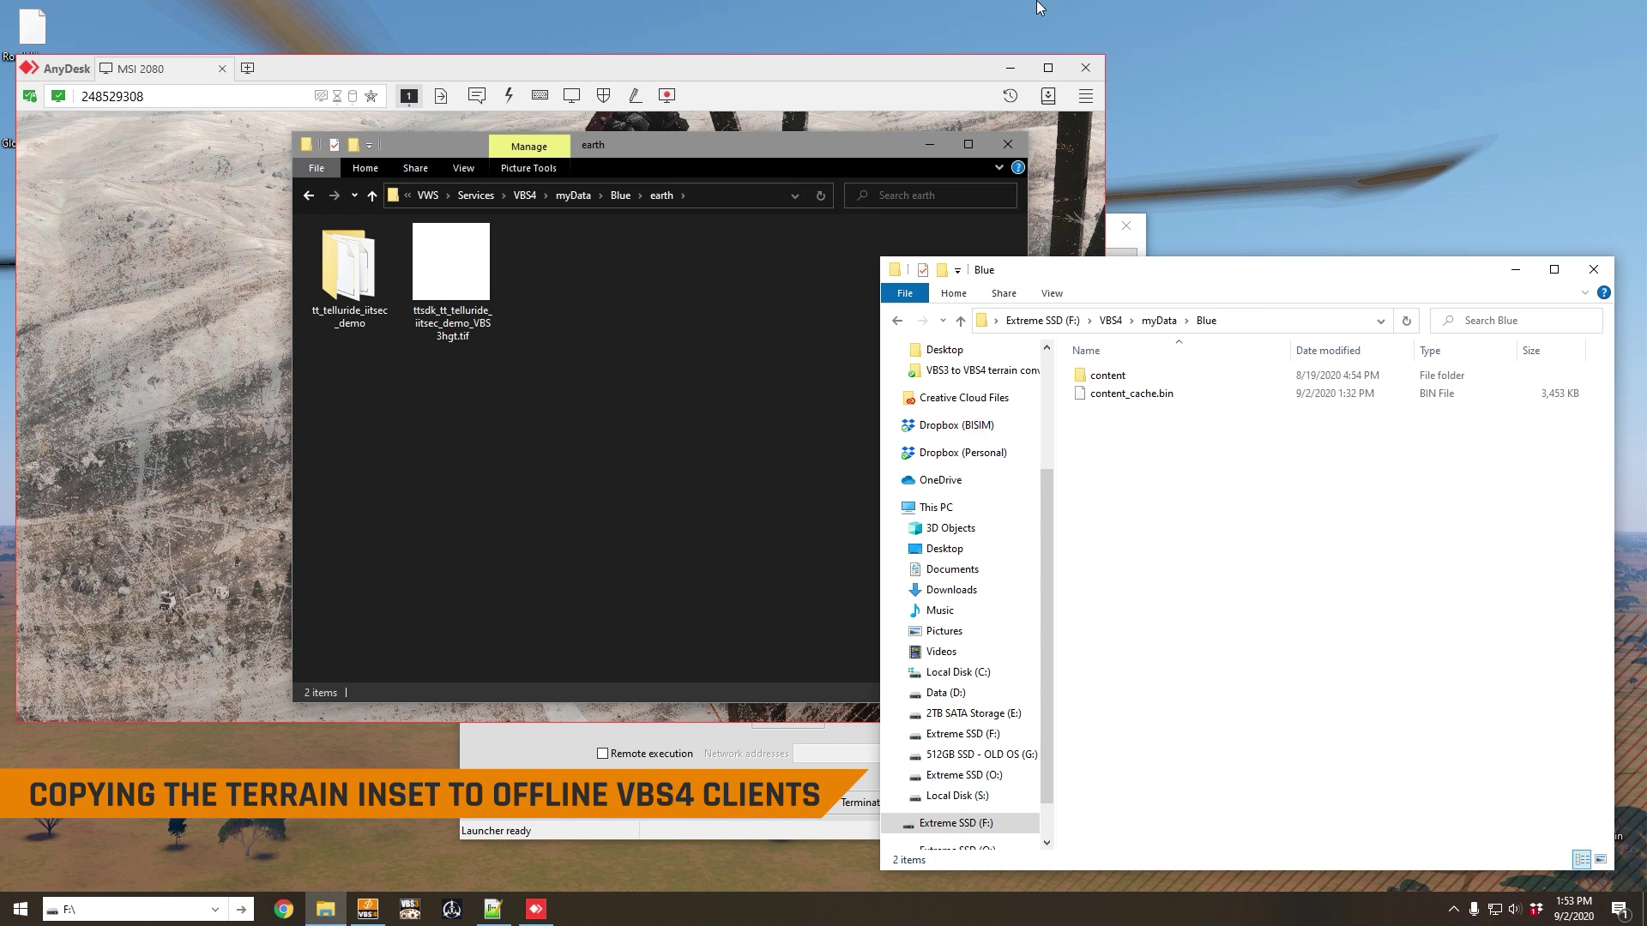
{"action": "left_click", "coordinate": [601, 261]}
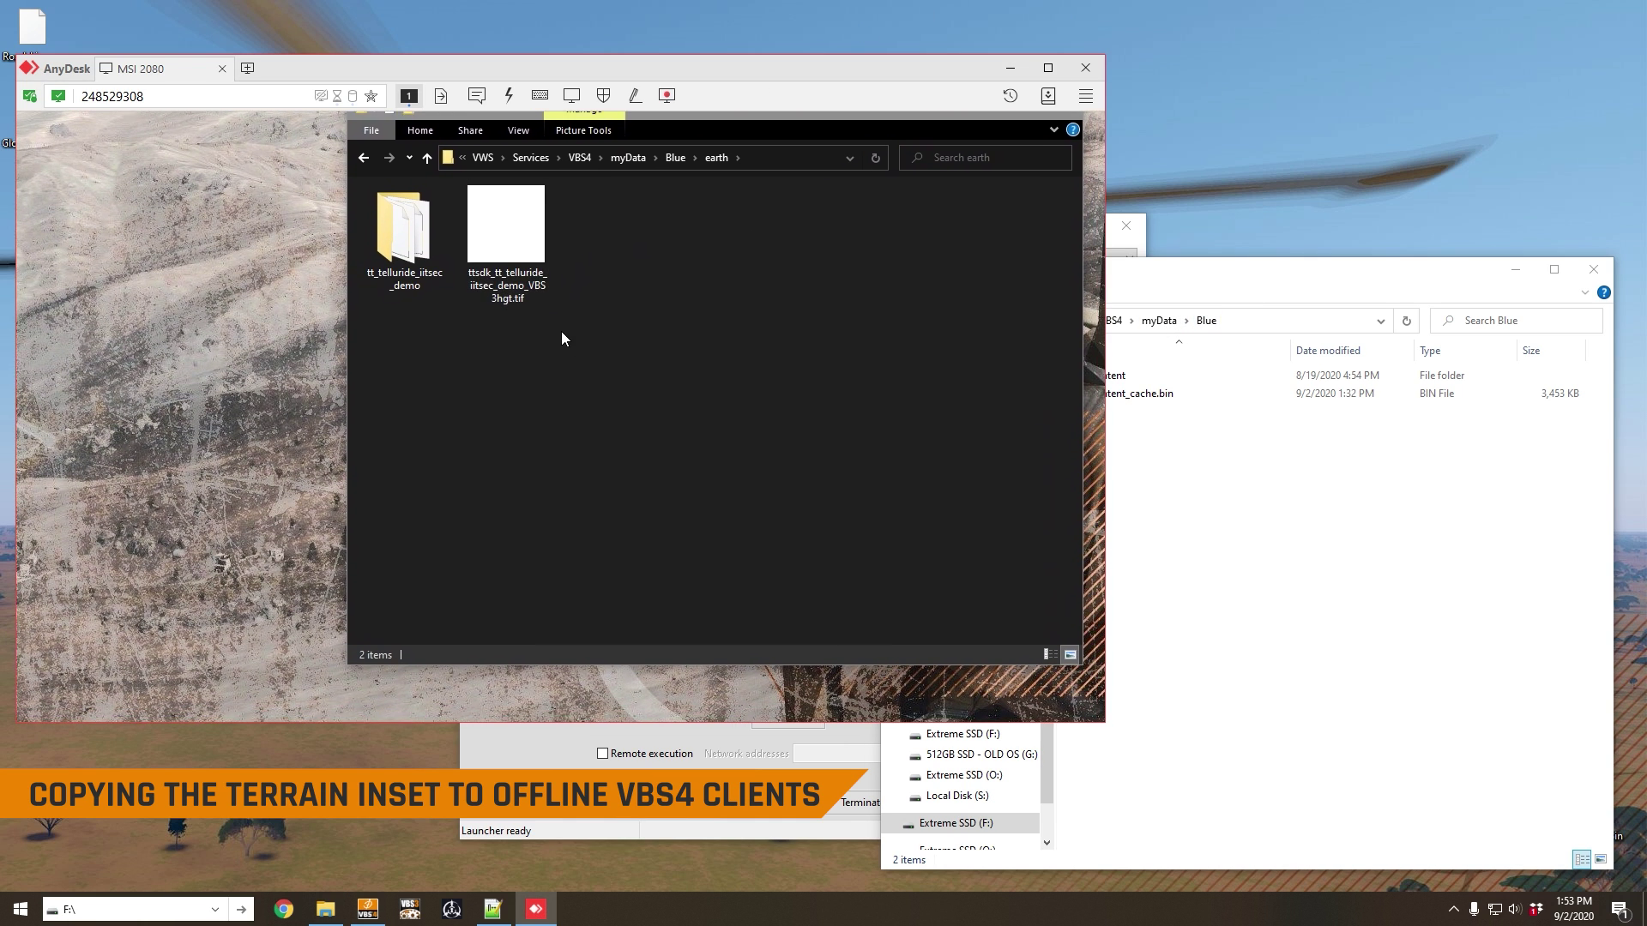
{"action": "left_click_drag", "start_coordinate": [562, 340], "coordinate": [506, 285]}
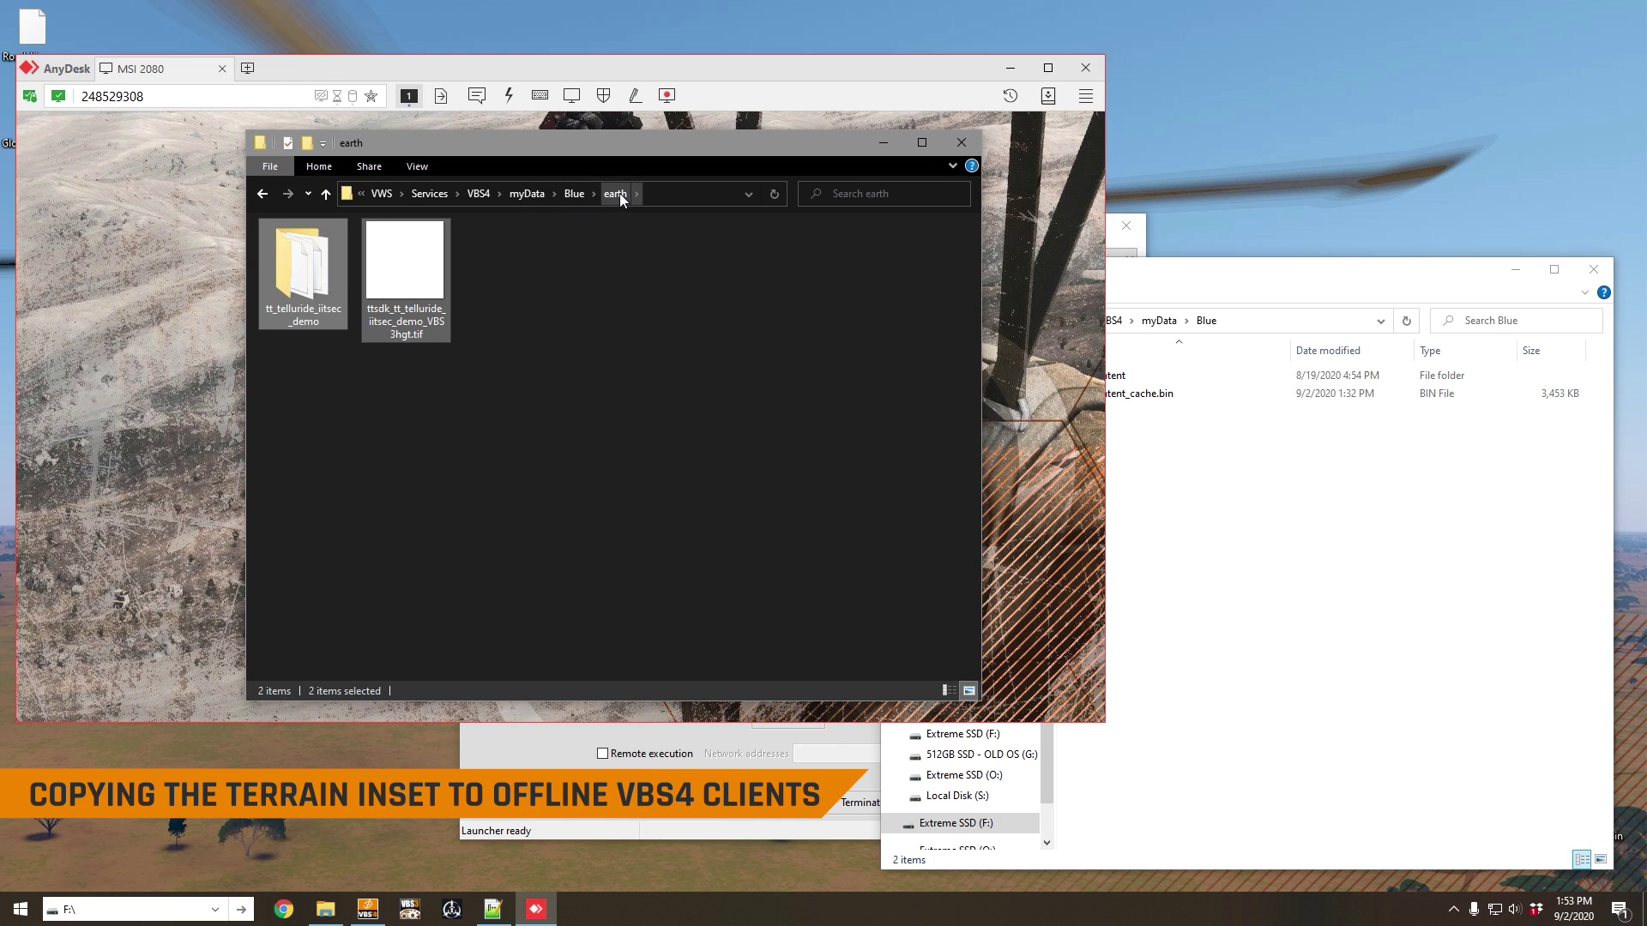
{"action": "left_click", "coordinate": [605, 194]}
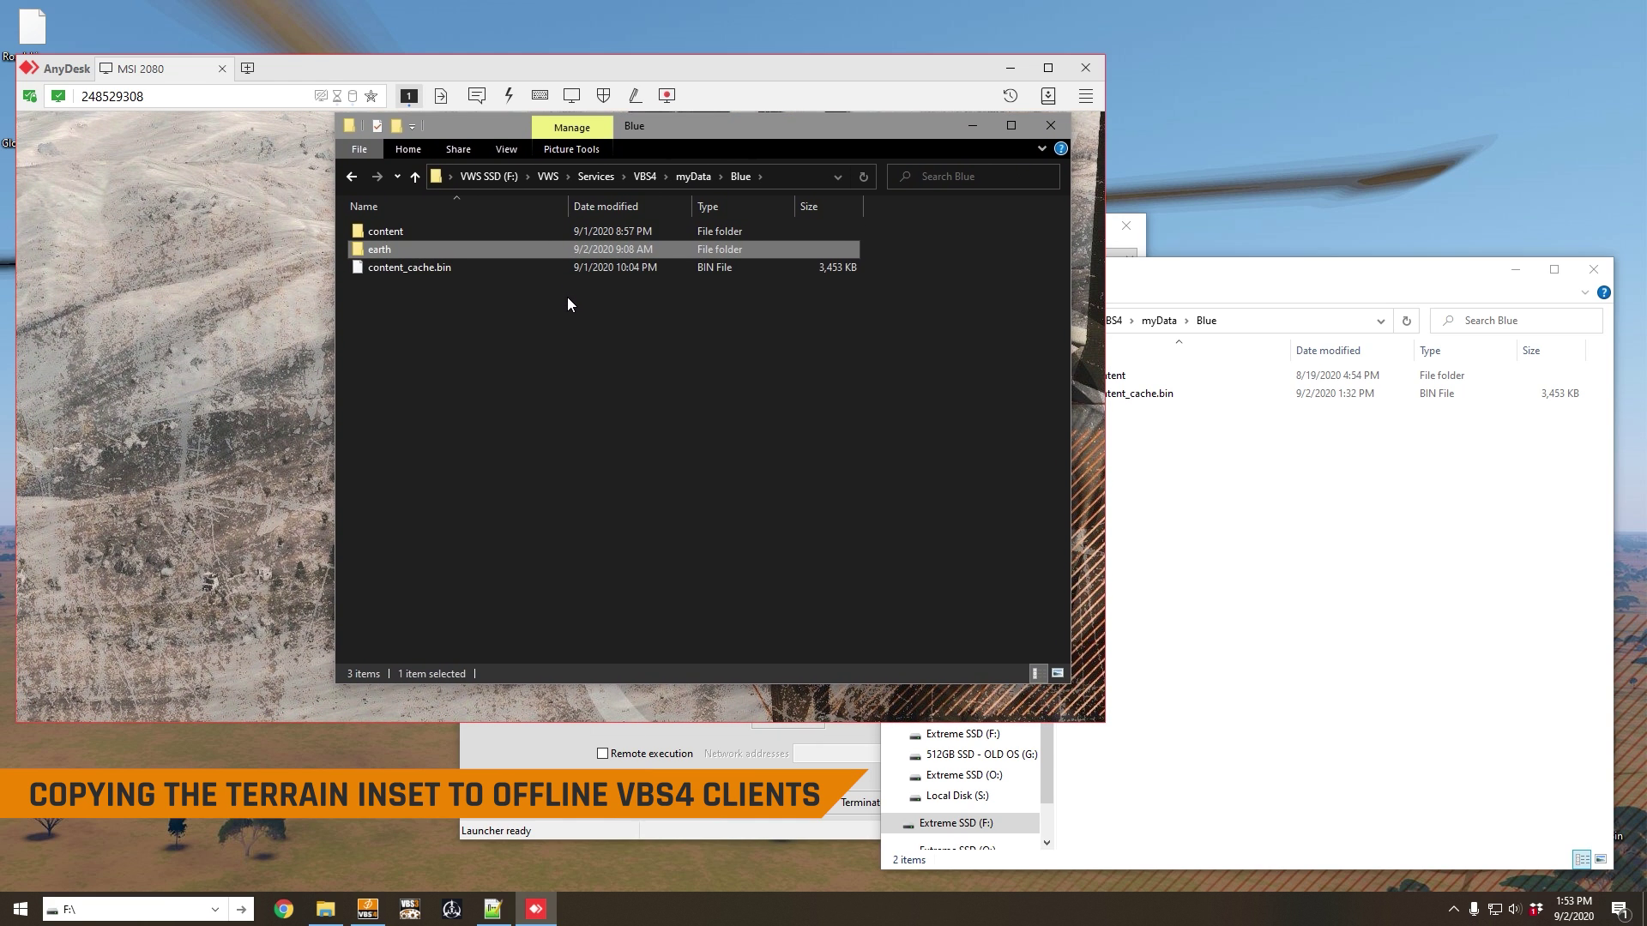
Paste earth into the local VBS4\myData\Blue folder and open the copy.
{"action": "left_click", "coordinate": [1222, 511]}
{"action": "key", "text": "ctrl+v"}
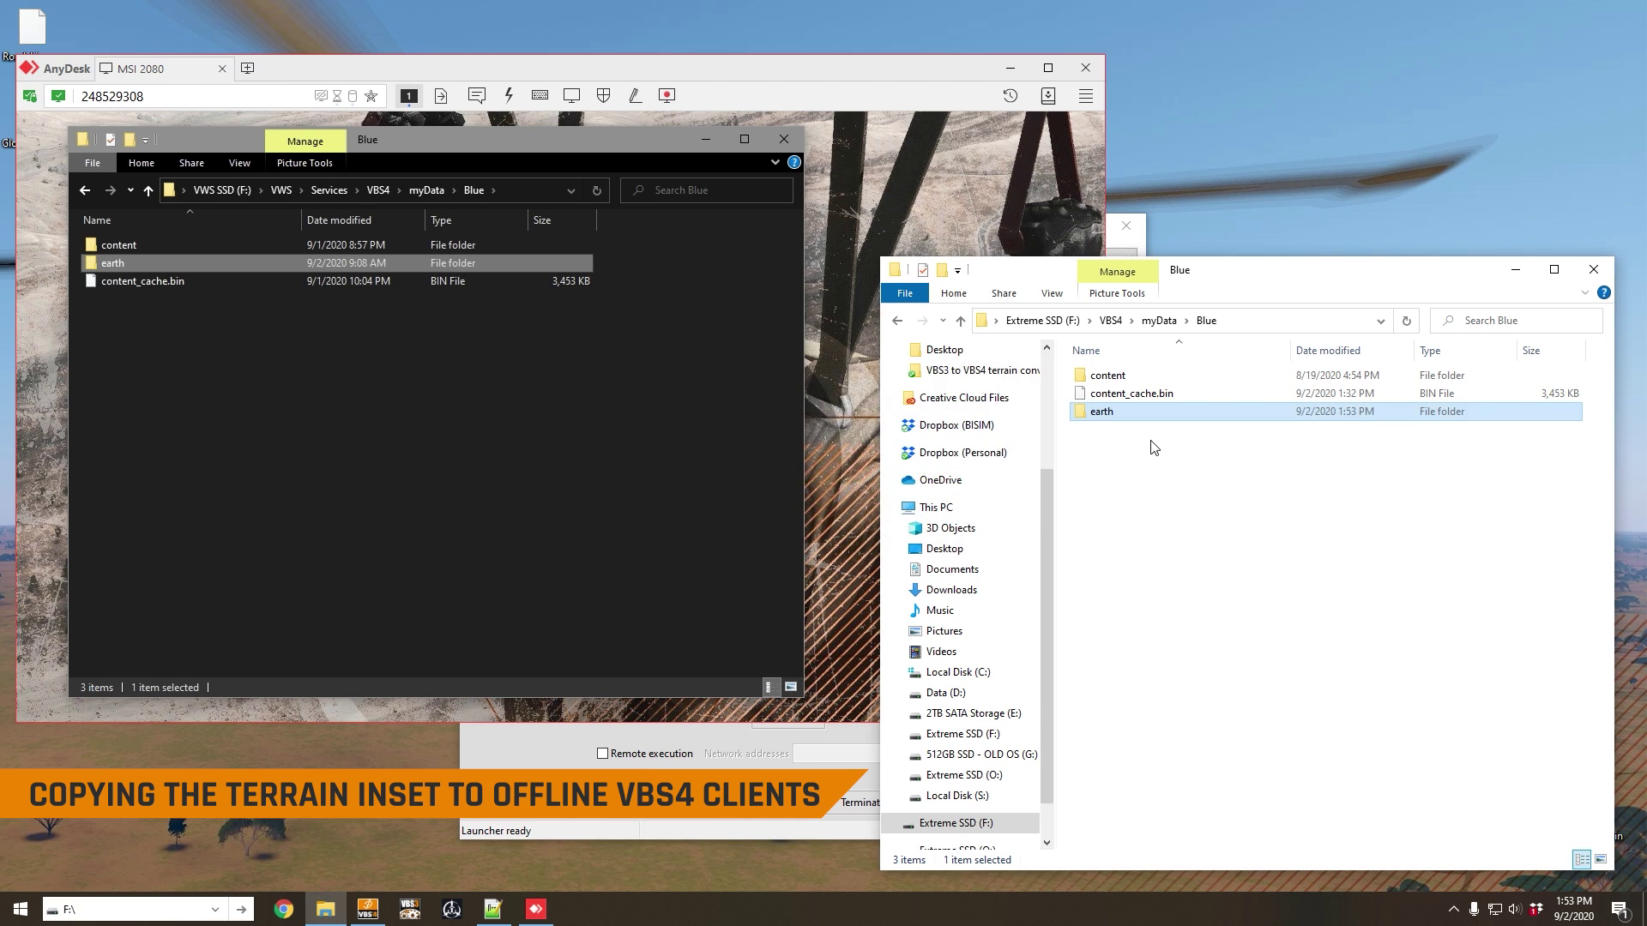
{"action": "left_click", "coordinate": [1145, 468]}
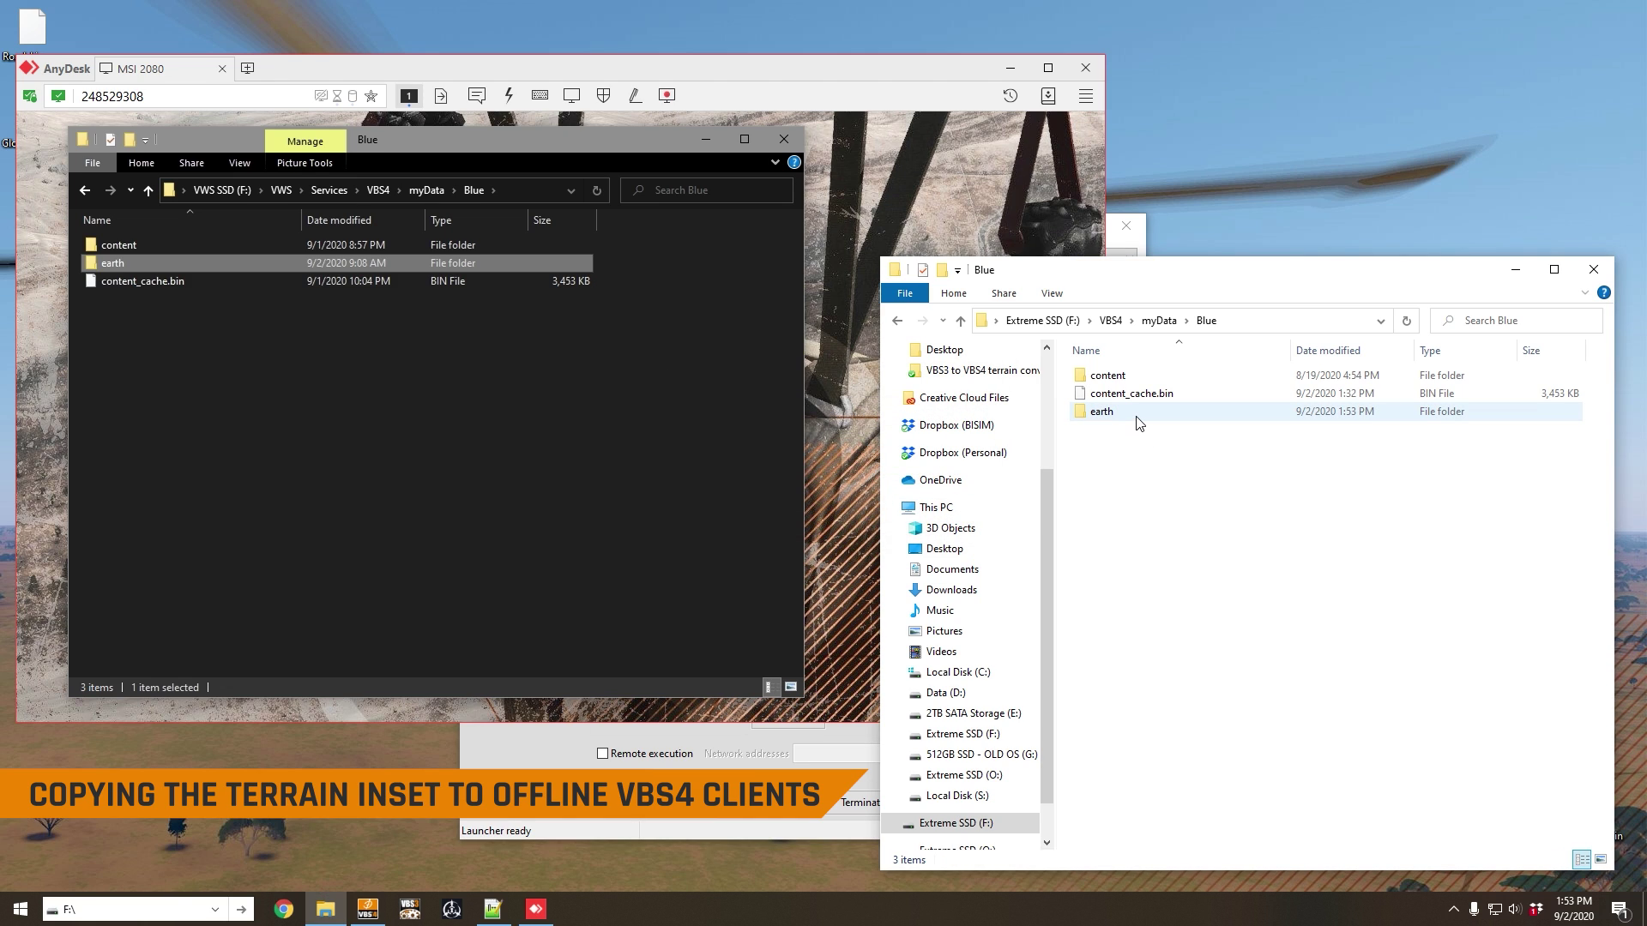
{"action": "double_click", "coordinate": [1139, 420]}
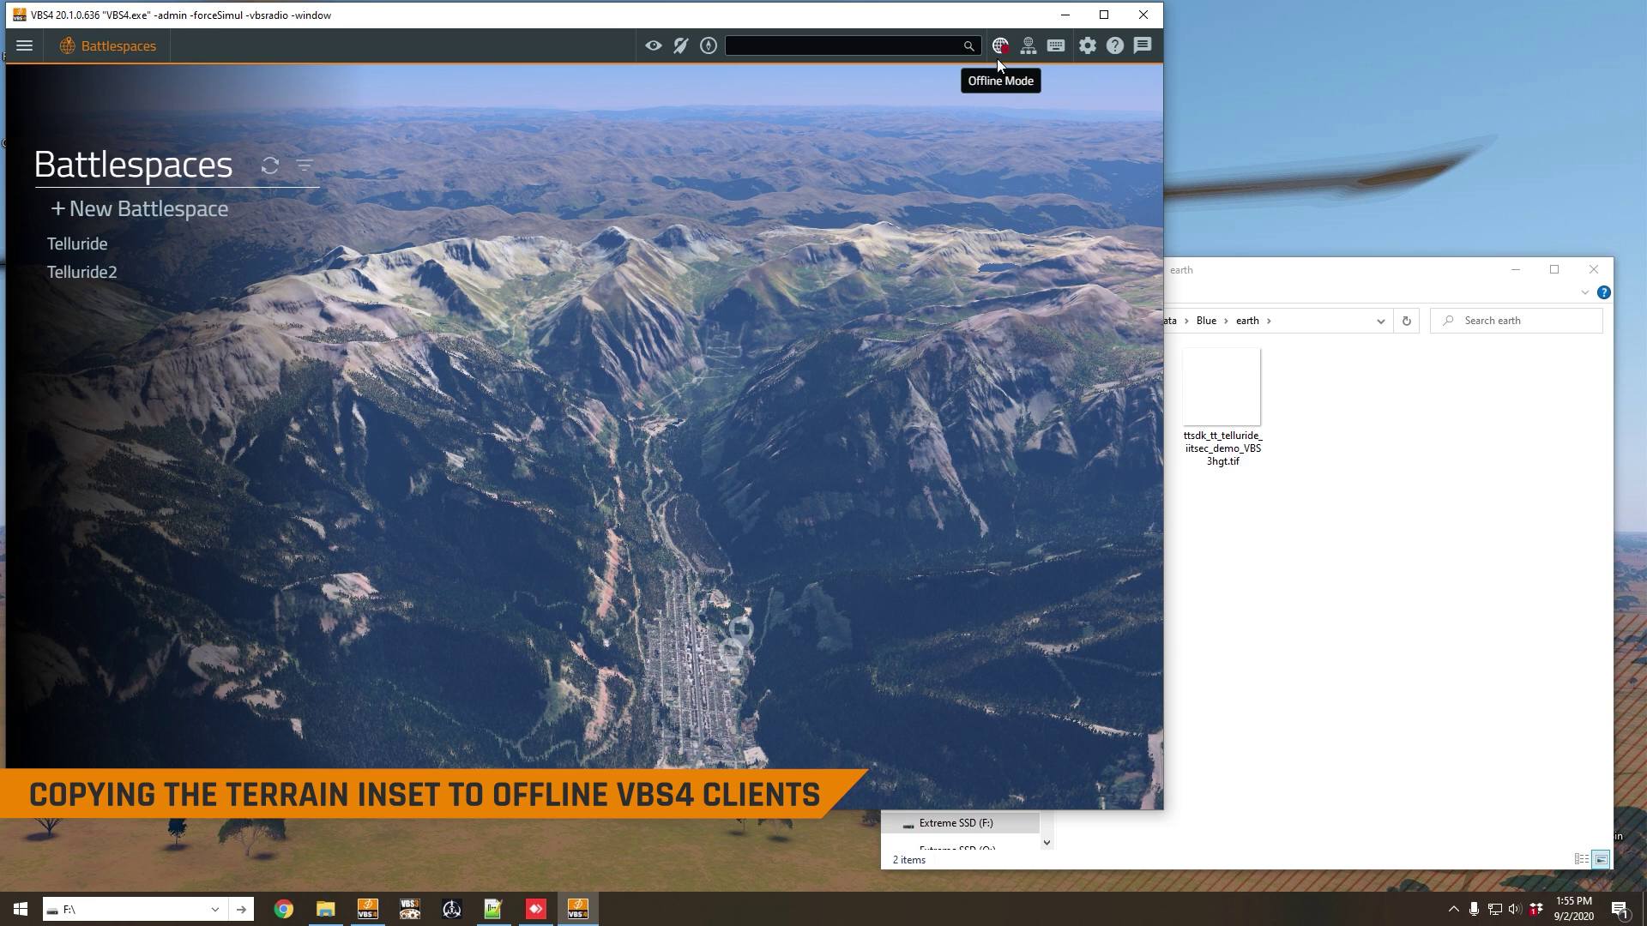
Zoom into Telluride town to verify the detailed inset offline, then minimize VBS4.
{"action": "scroll", "coordinate": [718, 609], "scroll_direction": "up", "scroll_amount": 5}
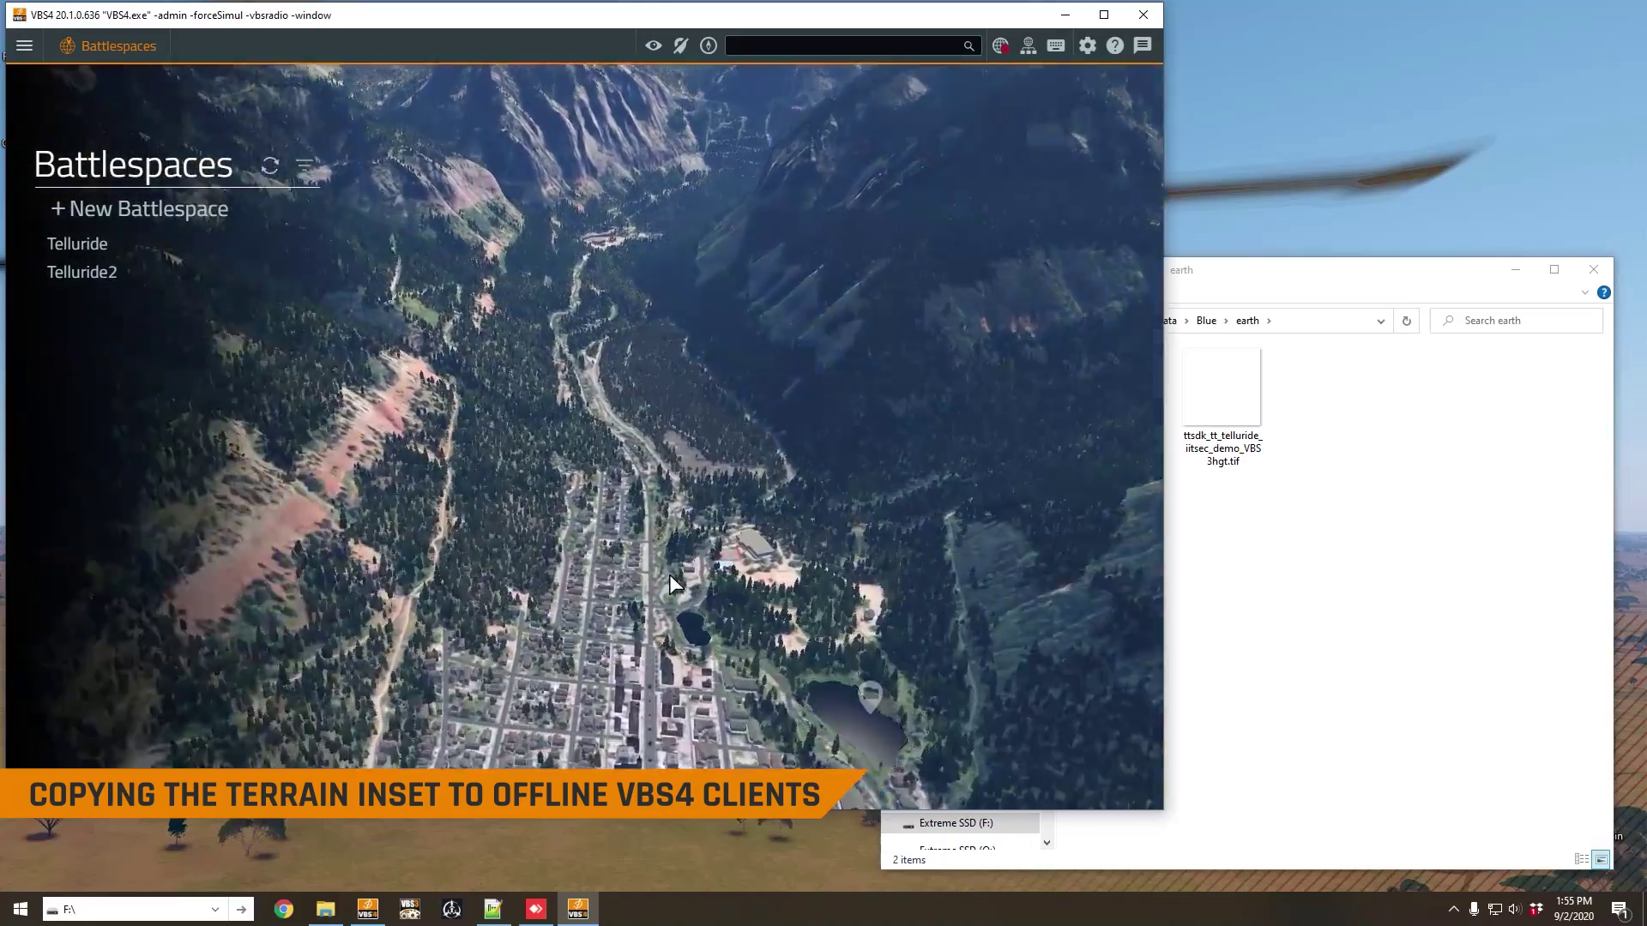
{"action": "scroll", "coordinate": [671, 586], "scroll_direction": "up", "scroll_amount": 5}
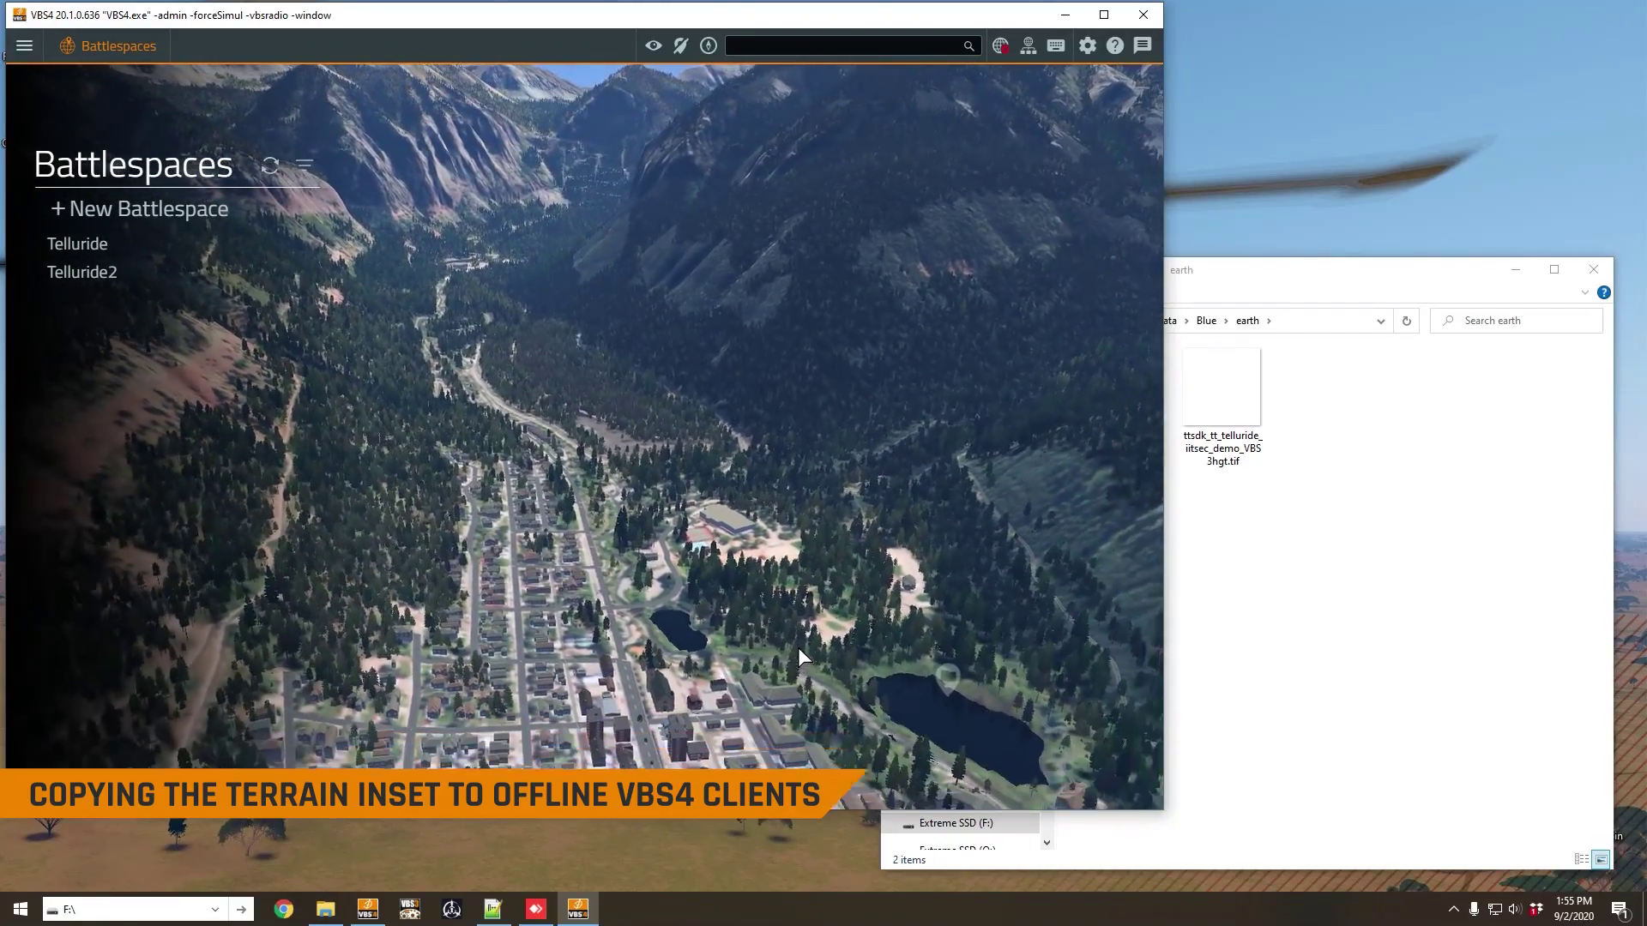
{"action": "scroll", "coordinate": [796, 643], "scroll_direction": "up", "scroll_amount": 5}
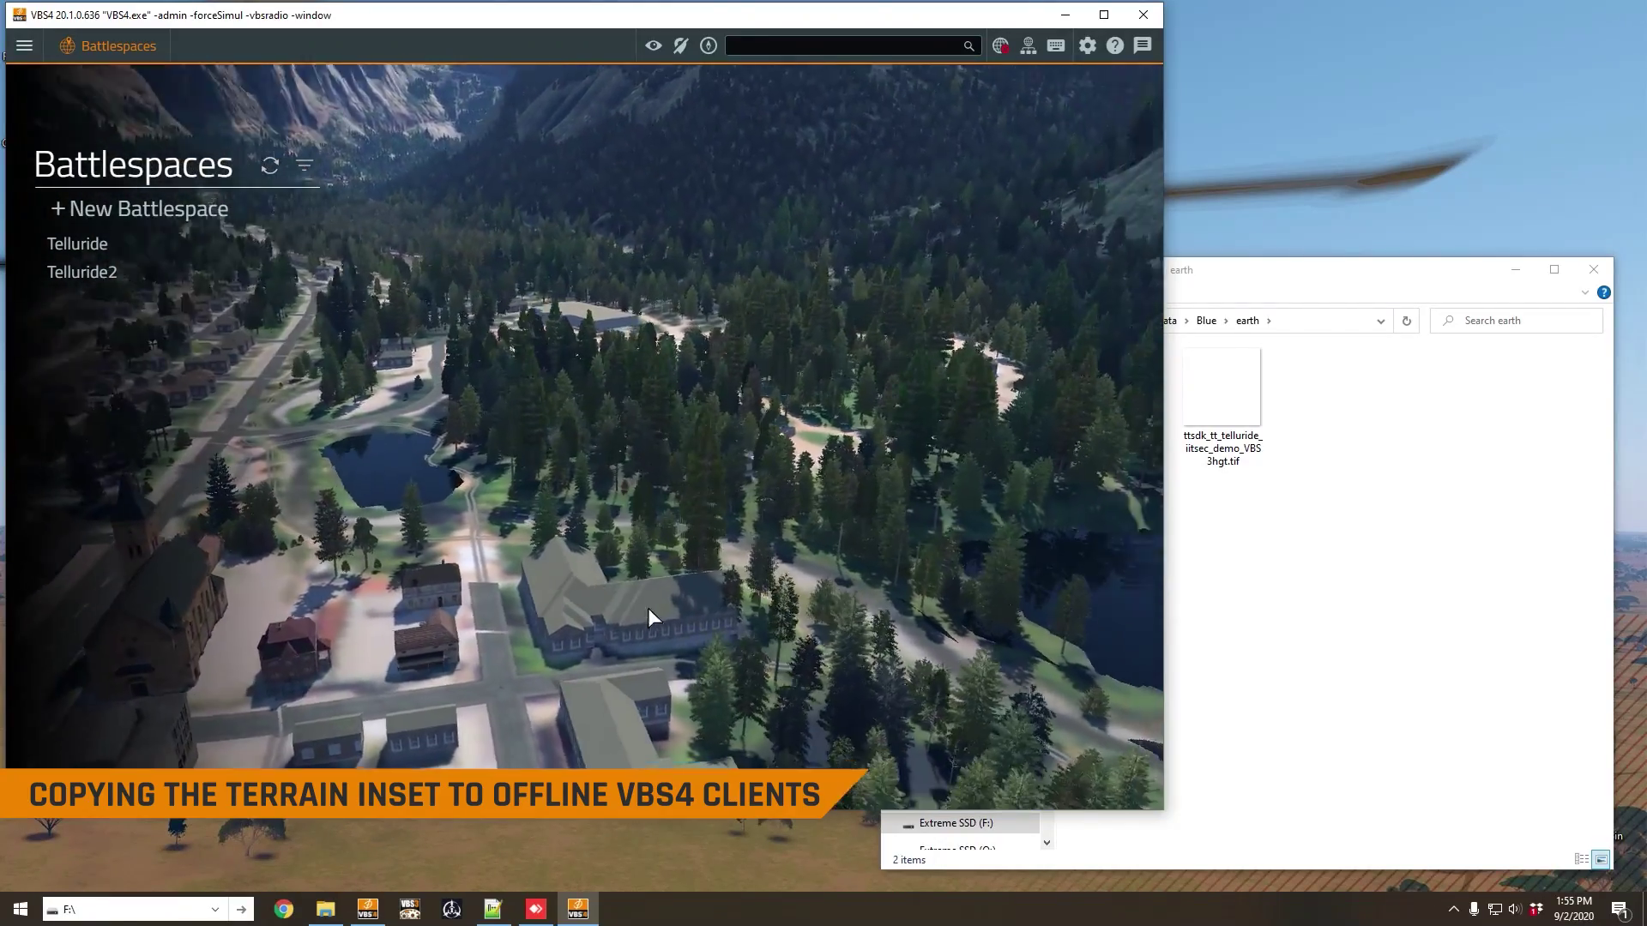
{"action": "scroll", "coordinate": [703, 622], "scroll_direction": "up", "scroll_amount": 3}
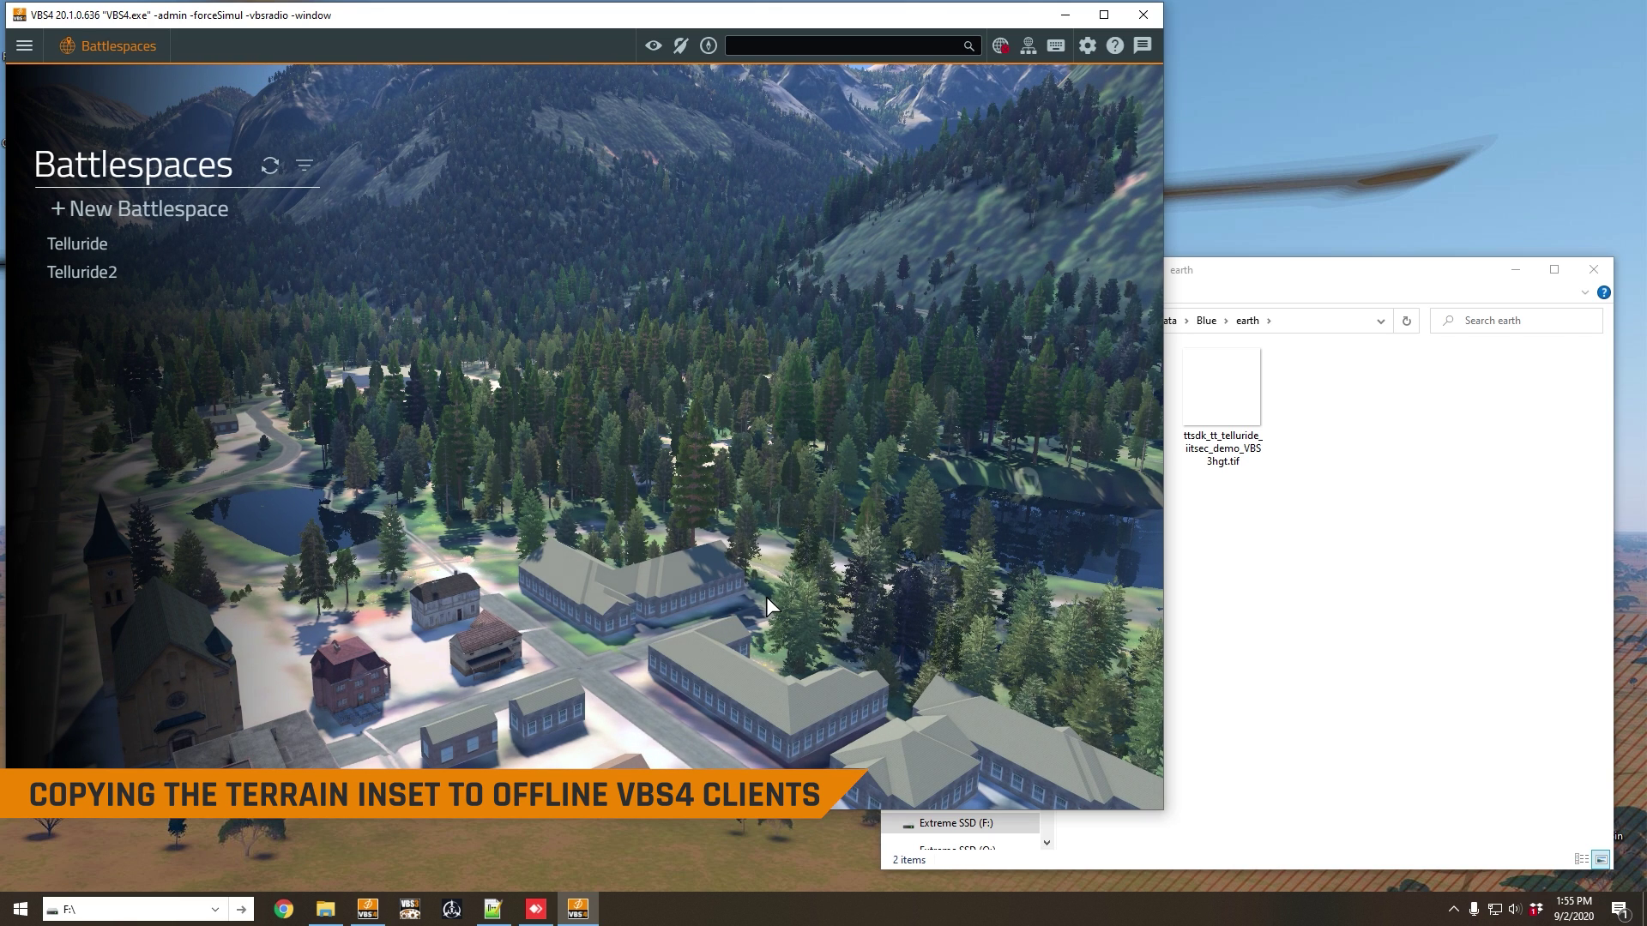
{"action": "left_click", "coordinate": [1064, 17]}
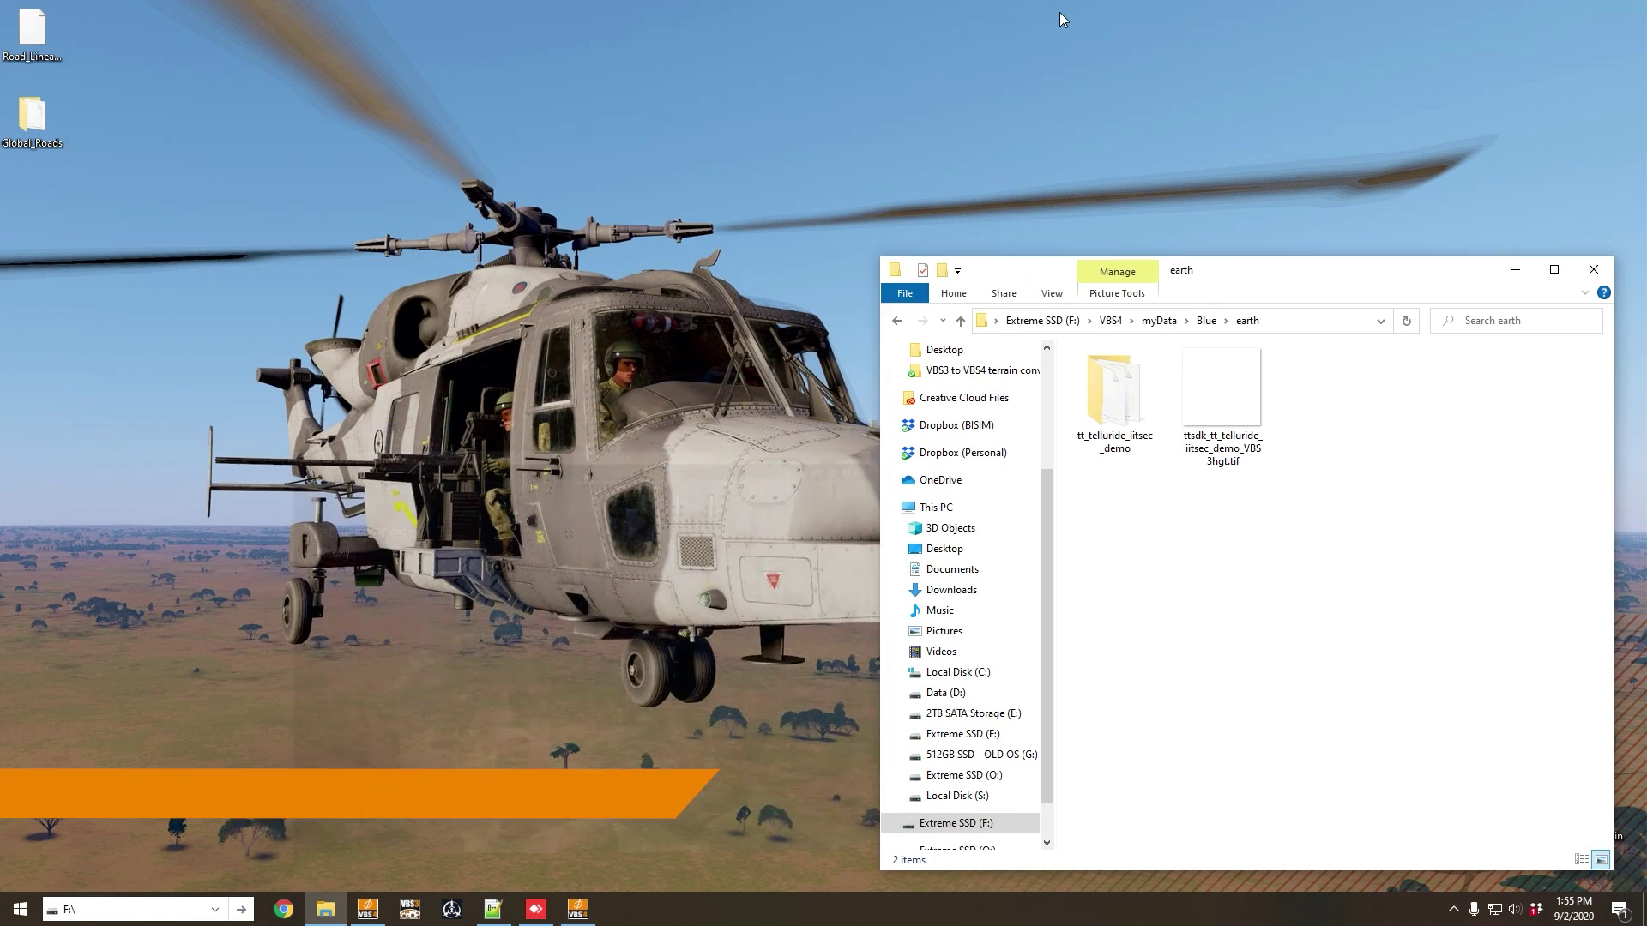
On the server, open the VBS4\data\BlueBase\earth folder over AnyDesk.
{"action": "left_click", "coordinate": [535, 908]}
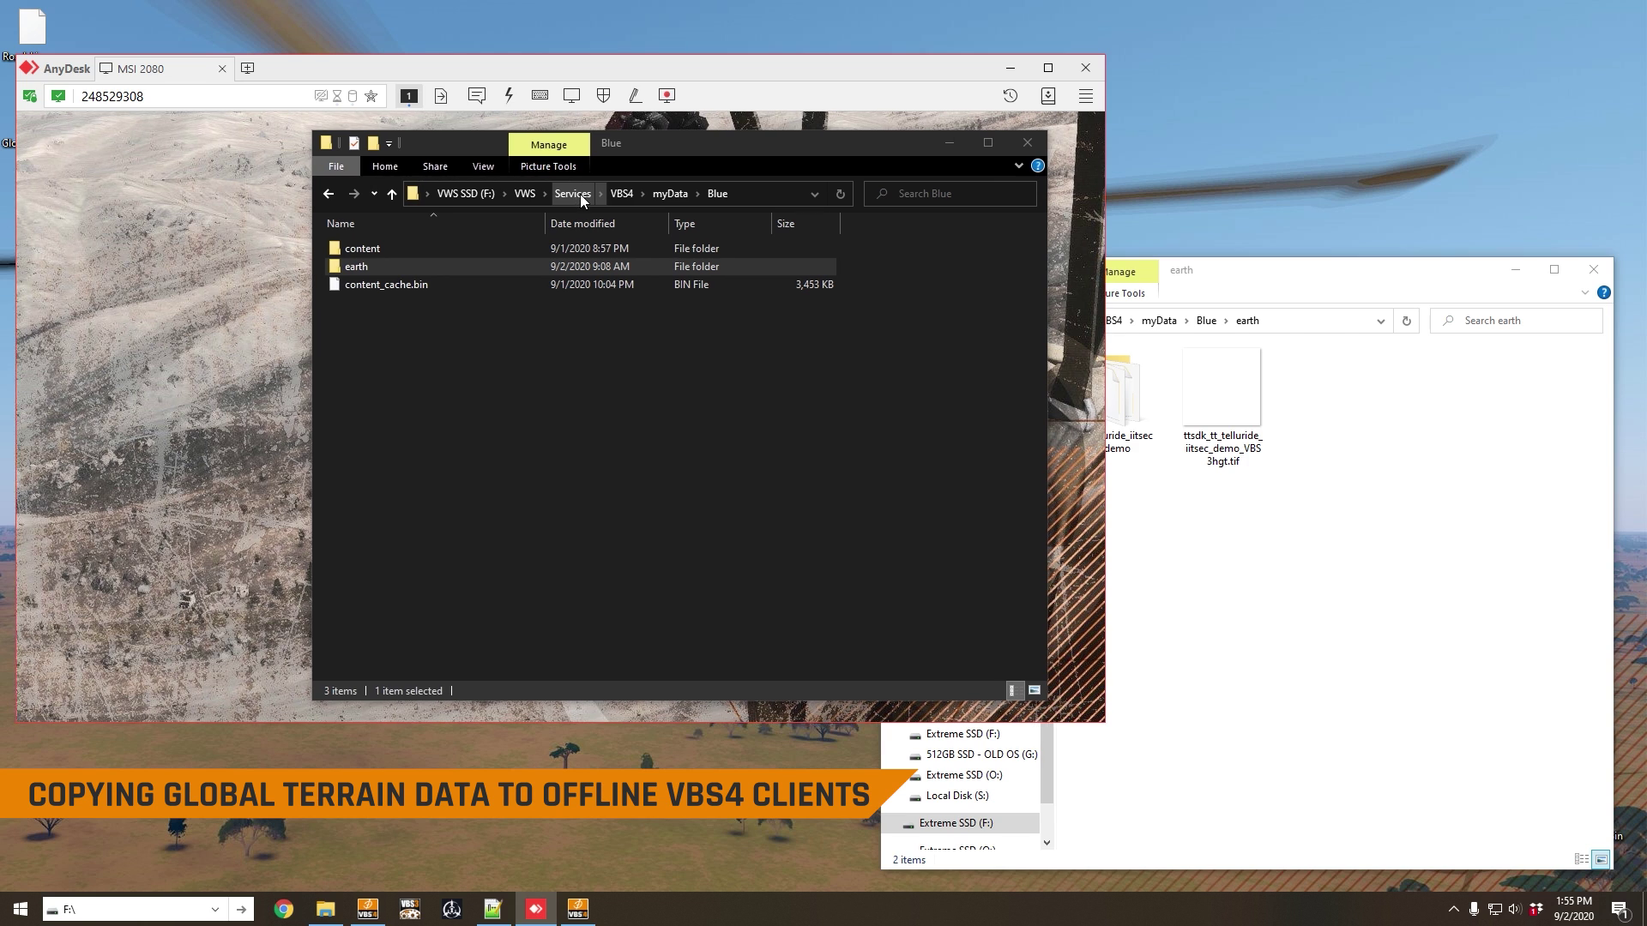
{"action": "left_click", "coordinate": [596, 194]}
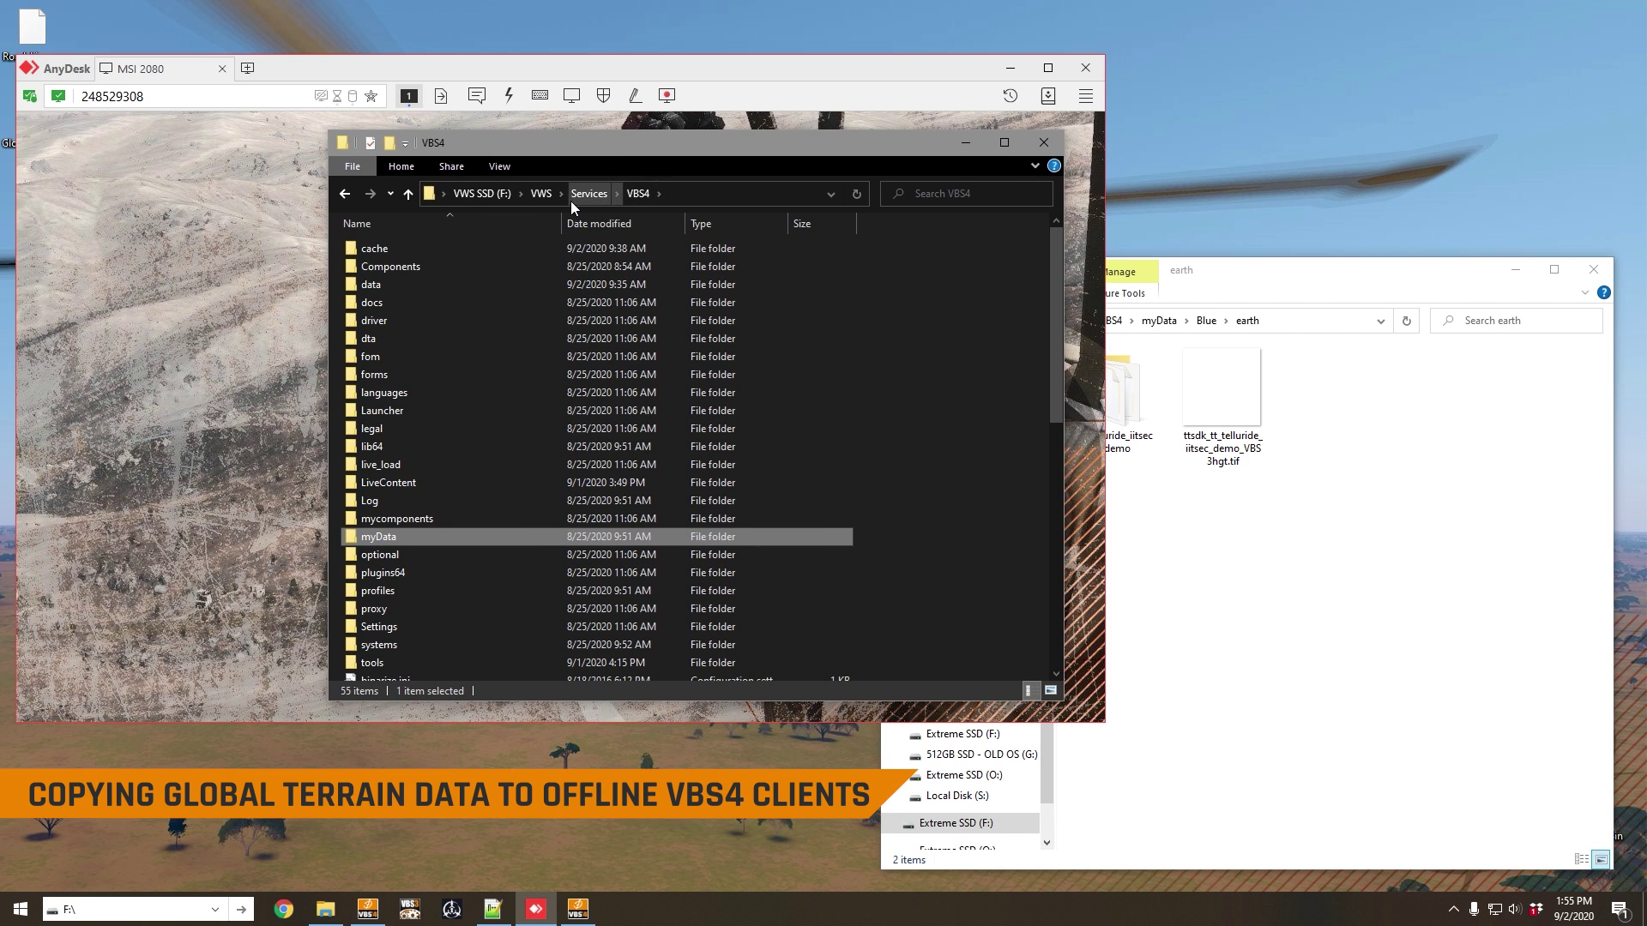
{"action": "double_click", "coordinate": [498, 271]}
{"action": "double_click", "coordinate": [508, 246]}
{"action": "double_click", "coordinate": [506, 261]}
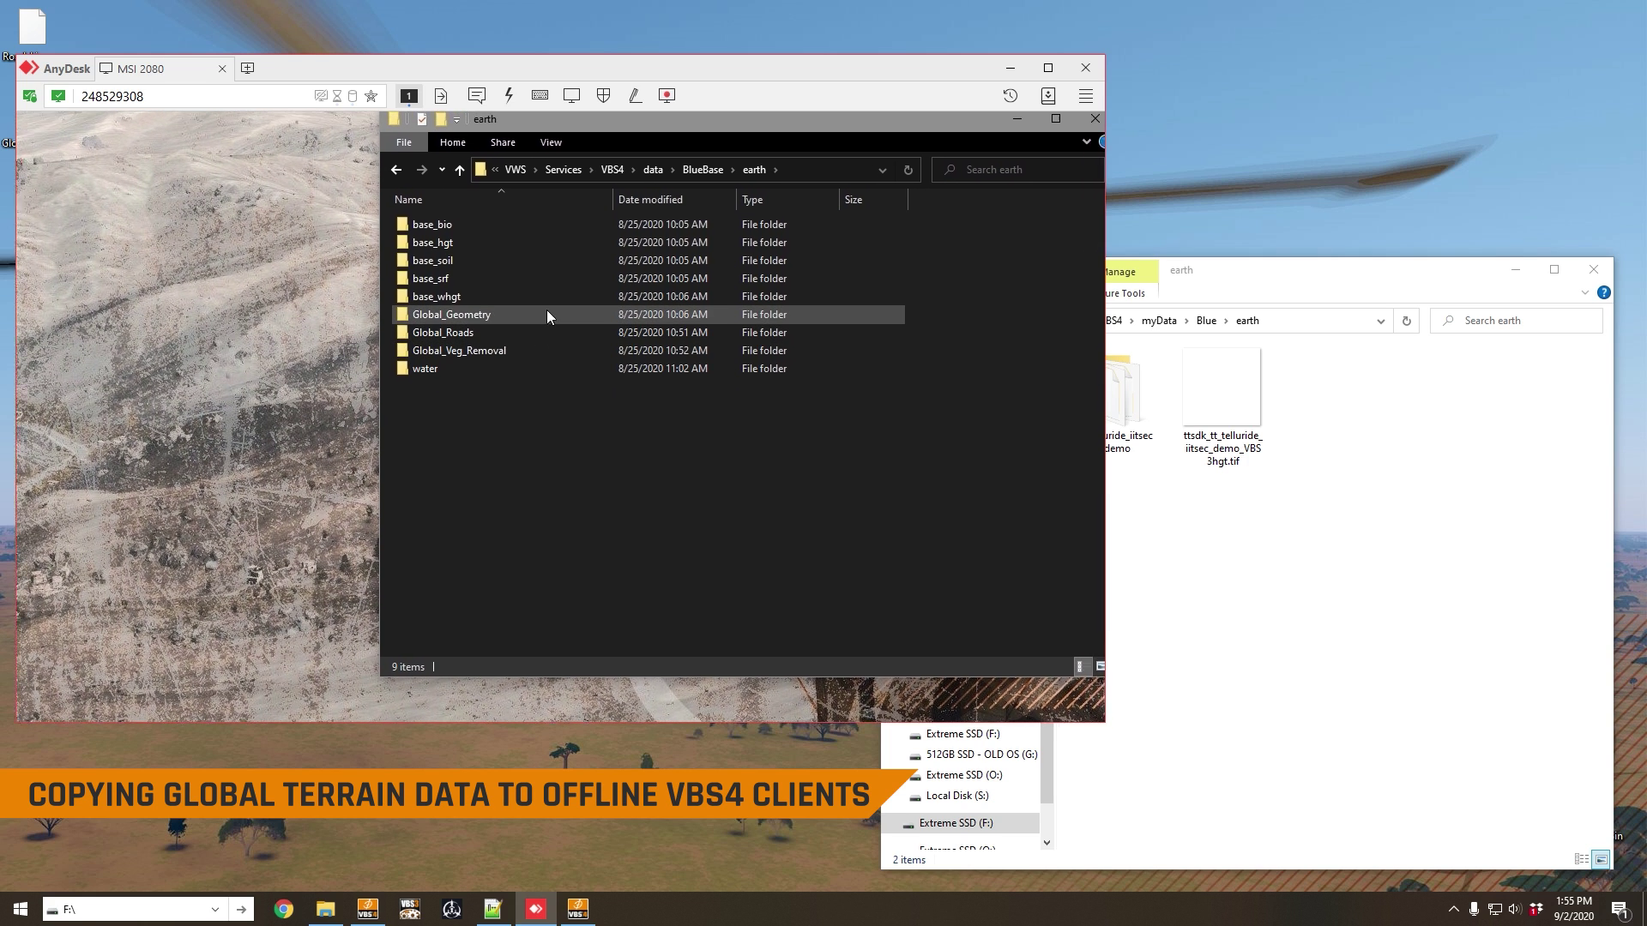
Open the local VBS4\data\BlueBase\earth folder for comparison.
{"action": "left_click", "coordinate": [1291, 537]}
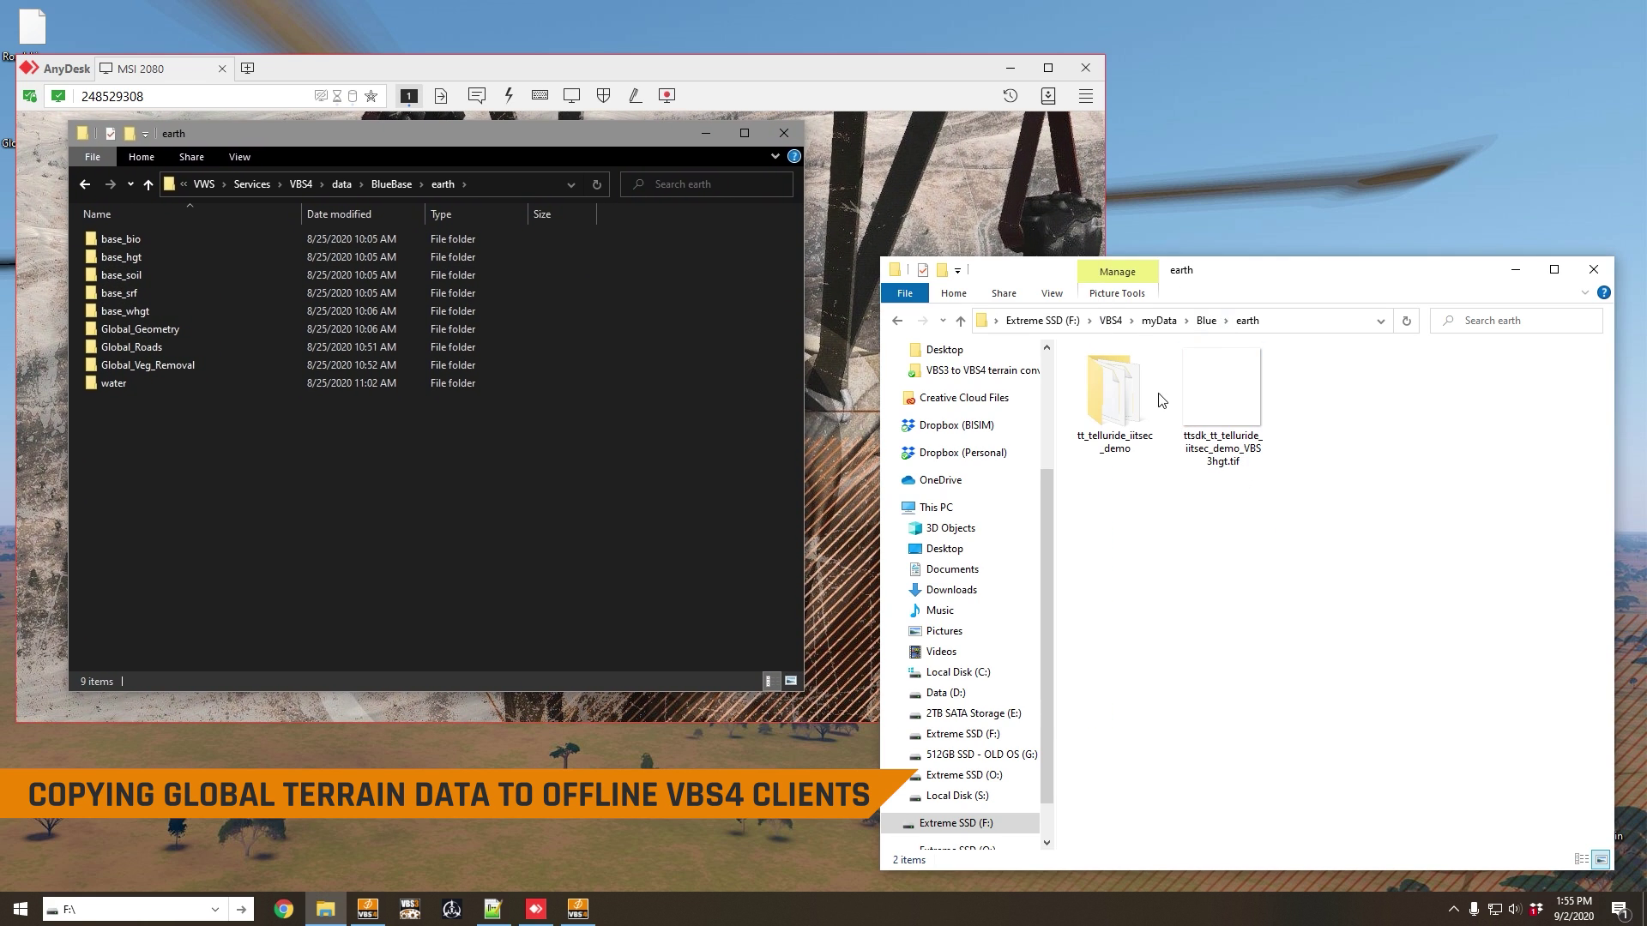
{"action": "left_click", "coordinate": [1115, 320]}
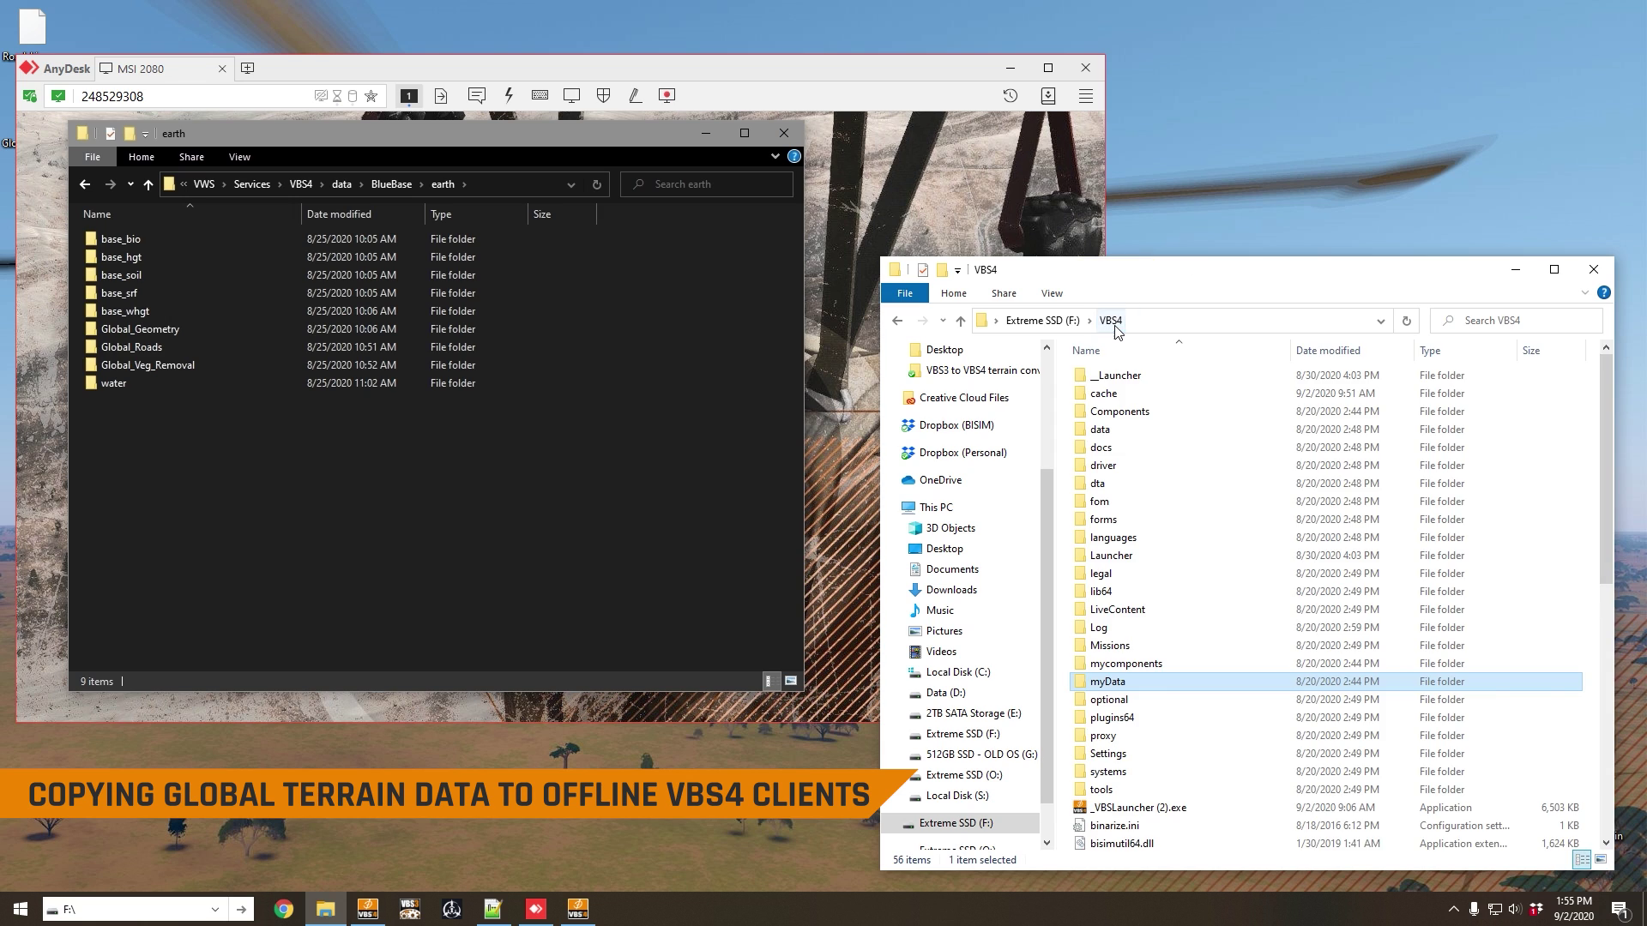
{"action": "double_click", "coordinate": [1195, 443]}
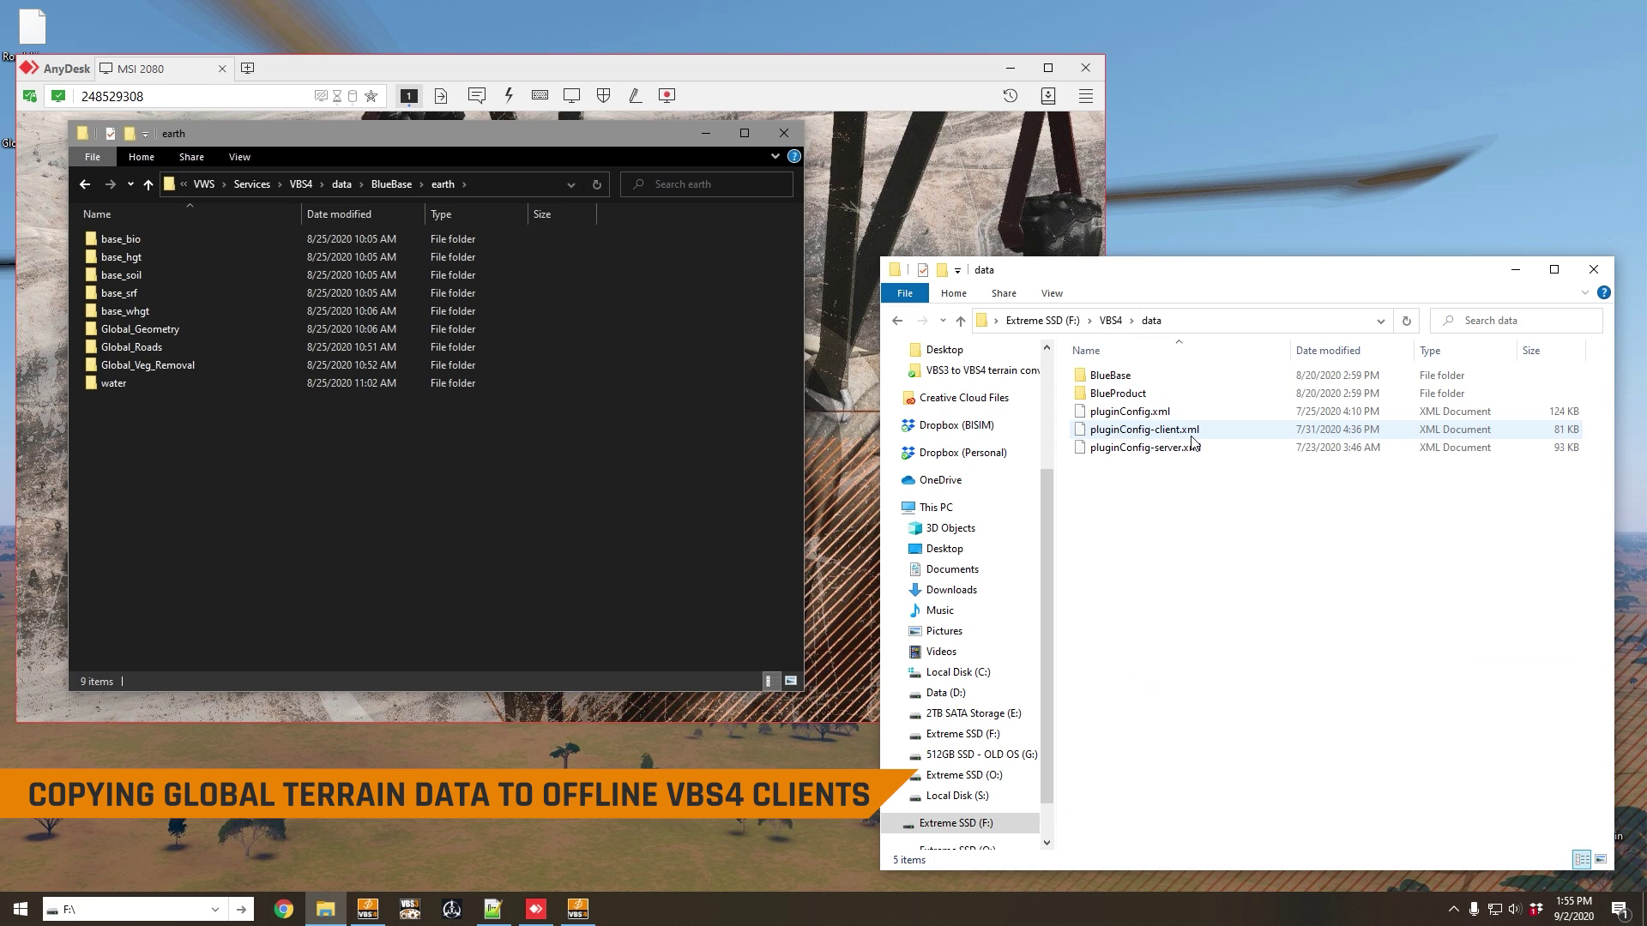
{"action": "left_click", "coordinate": [1158, 381]}
{"action": "double_click", "coordinate": [1155, 383]}
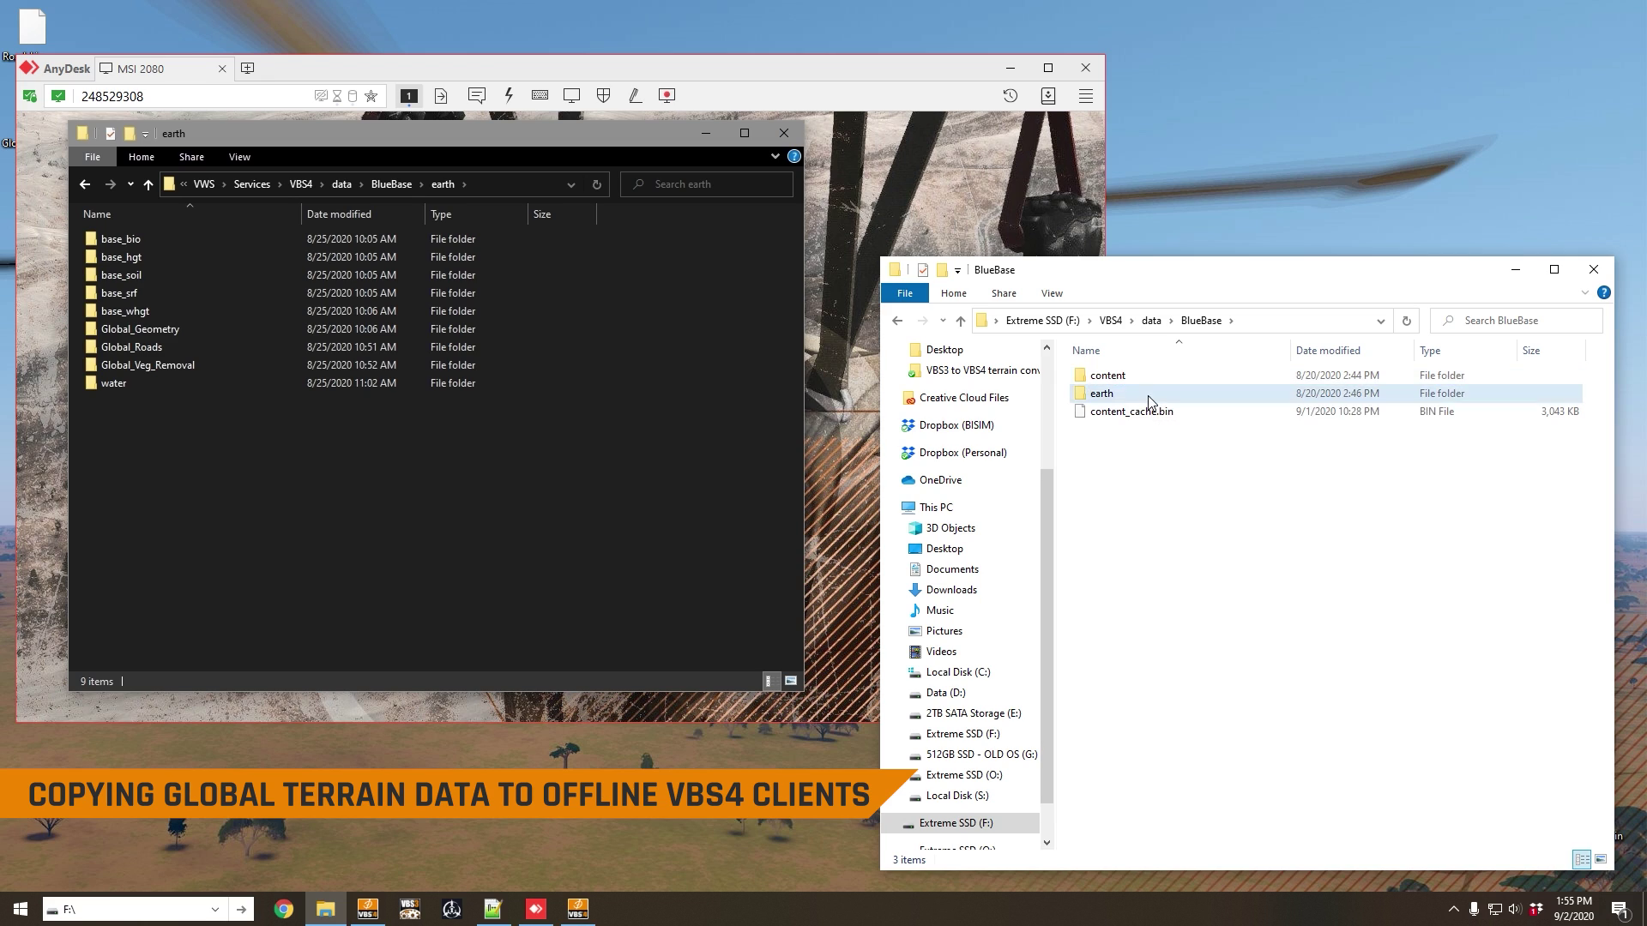
{"action": "double_click", "coordinate": [1148, 394]}
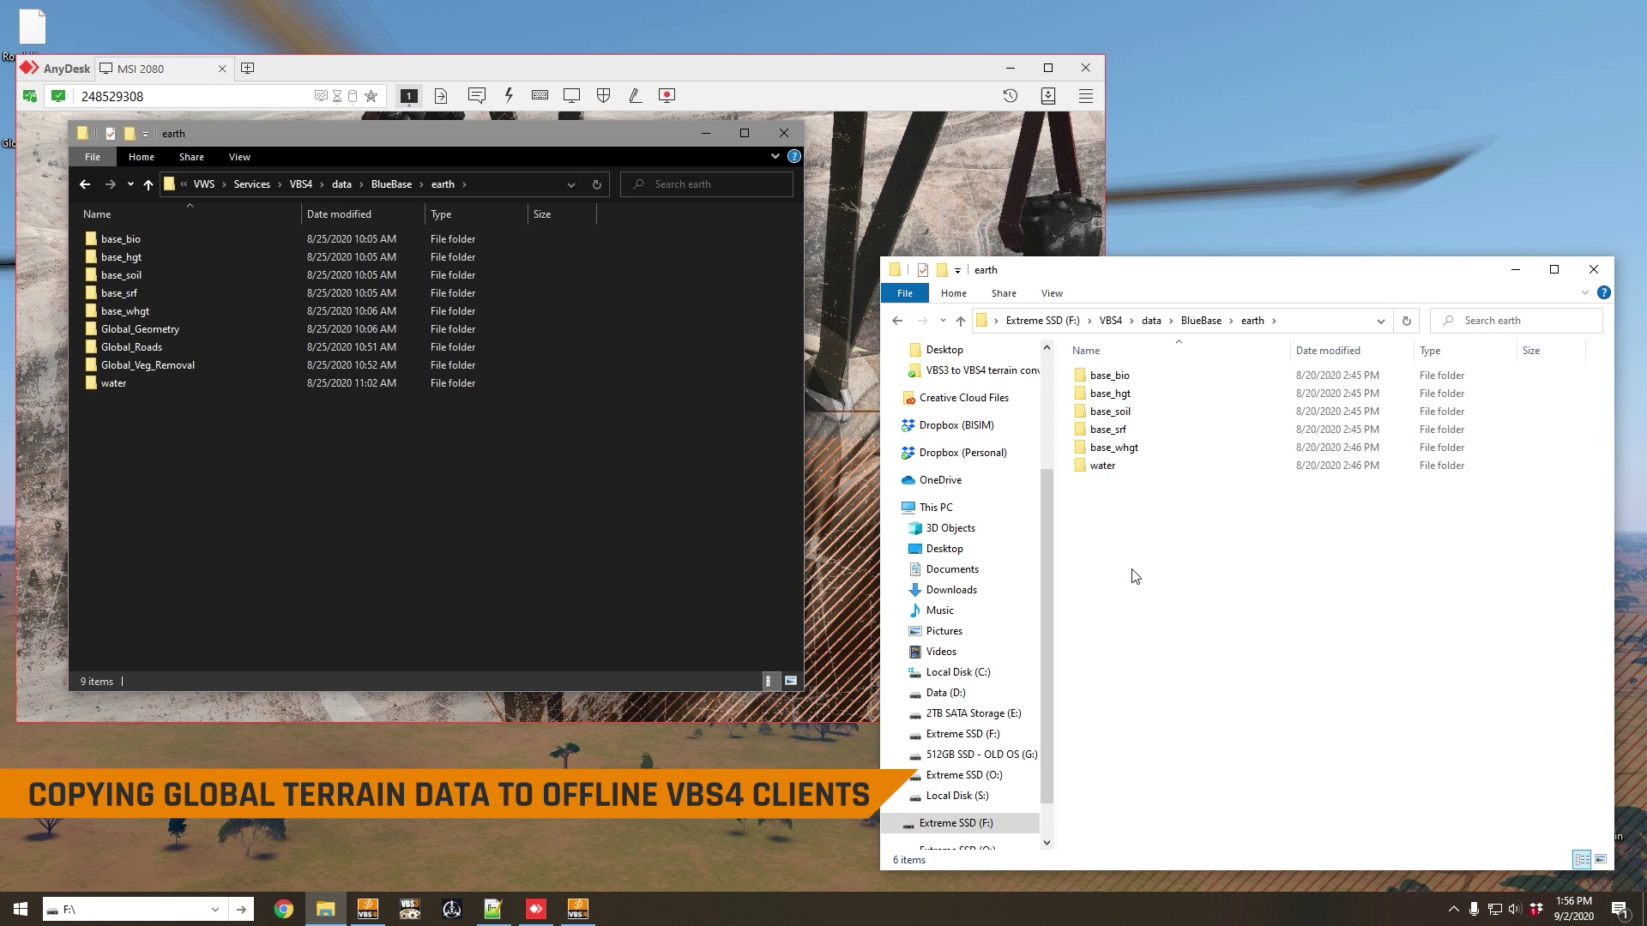
Compare both earth folders, noting server-only Global_Roads, and select Global_Geometry on the server.
{"action": "left_click", "coordinate": [509, 328]}
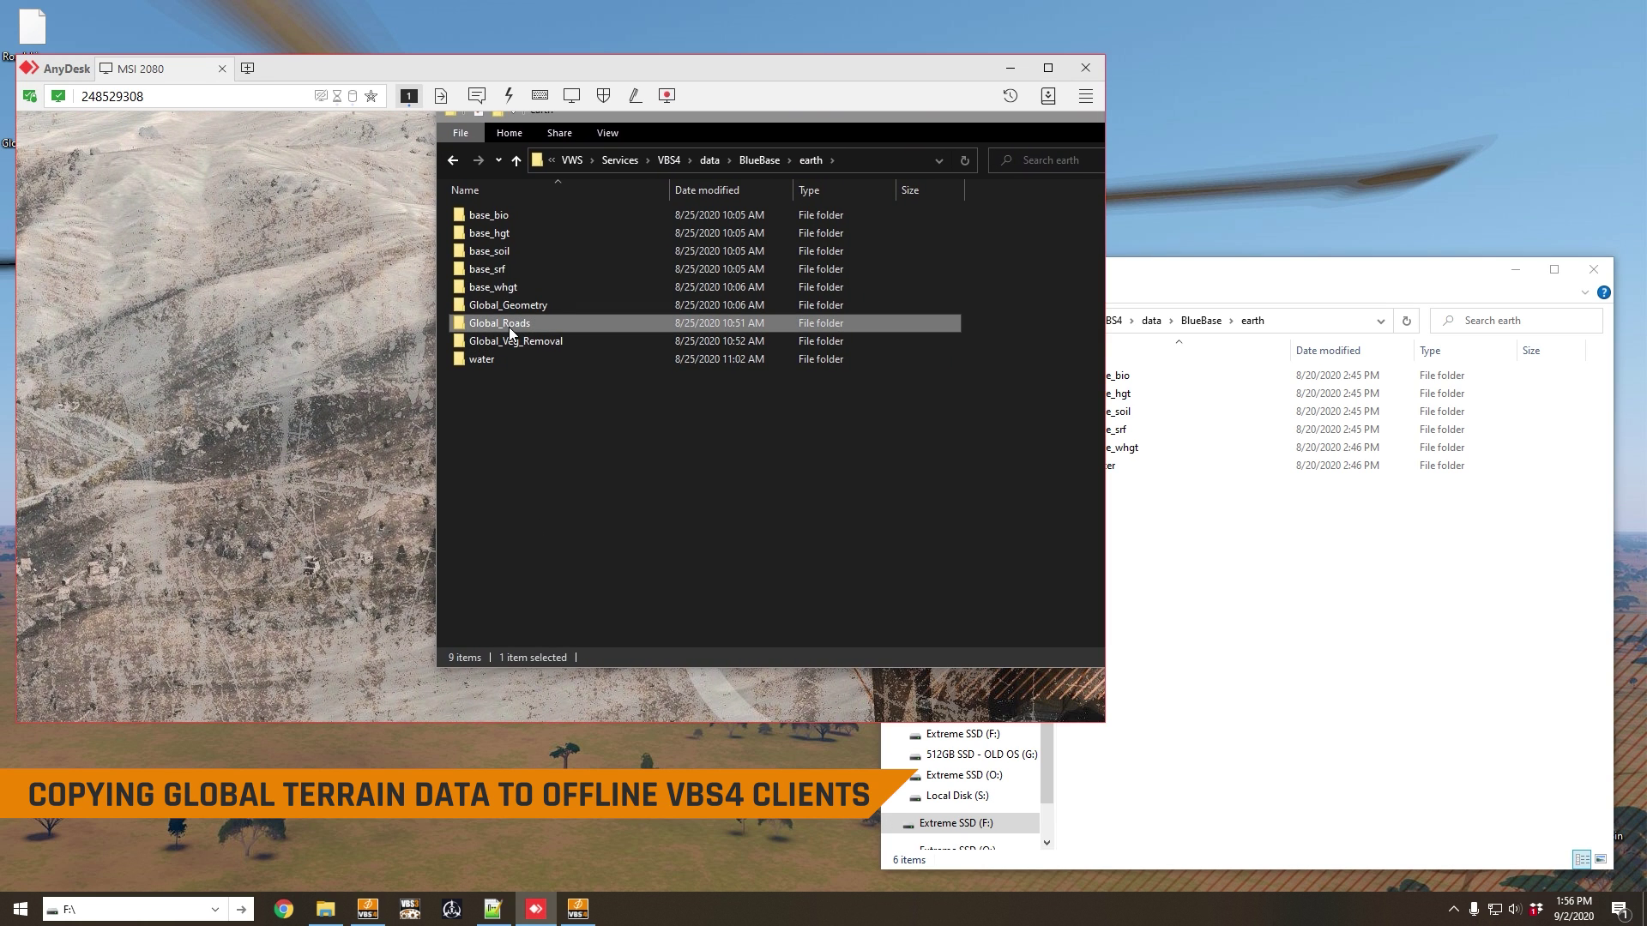
{"action": "left_click", "coordinate": [1253, 580]}
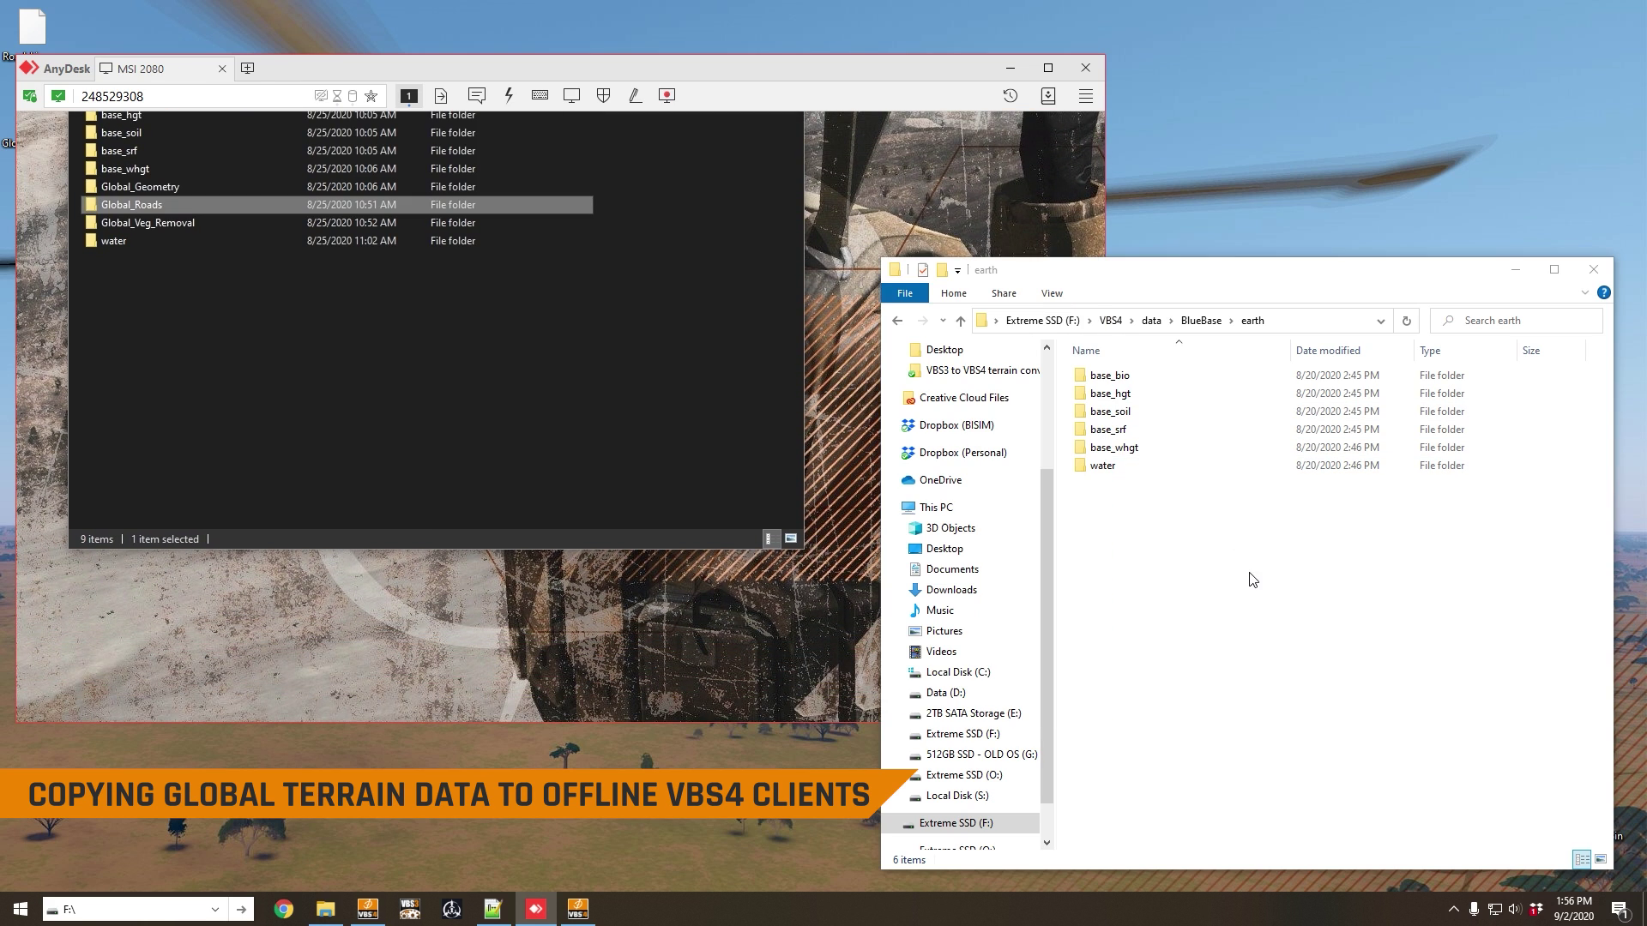
{"action": "left_click", "coordinate": [606, 69]}
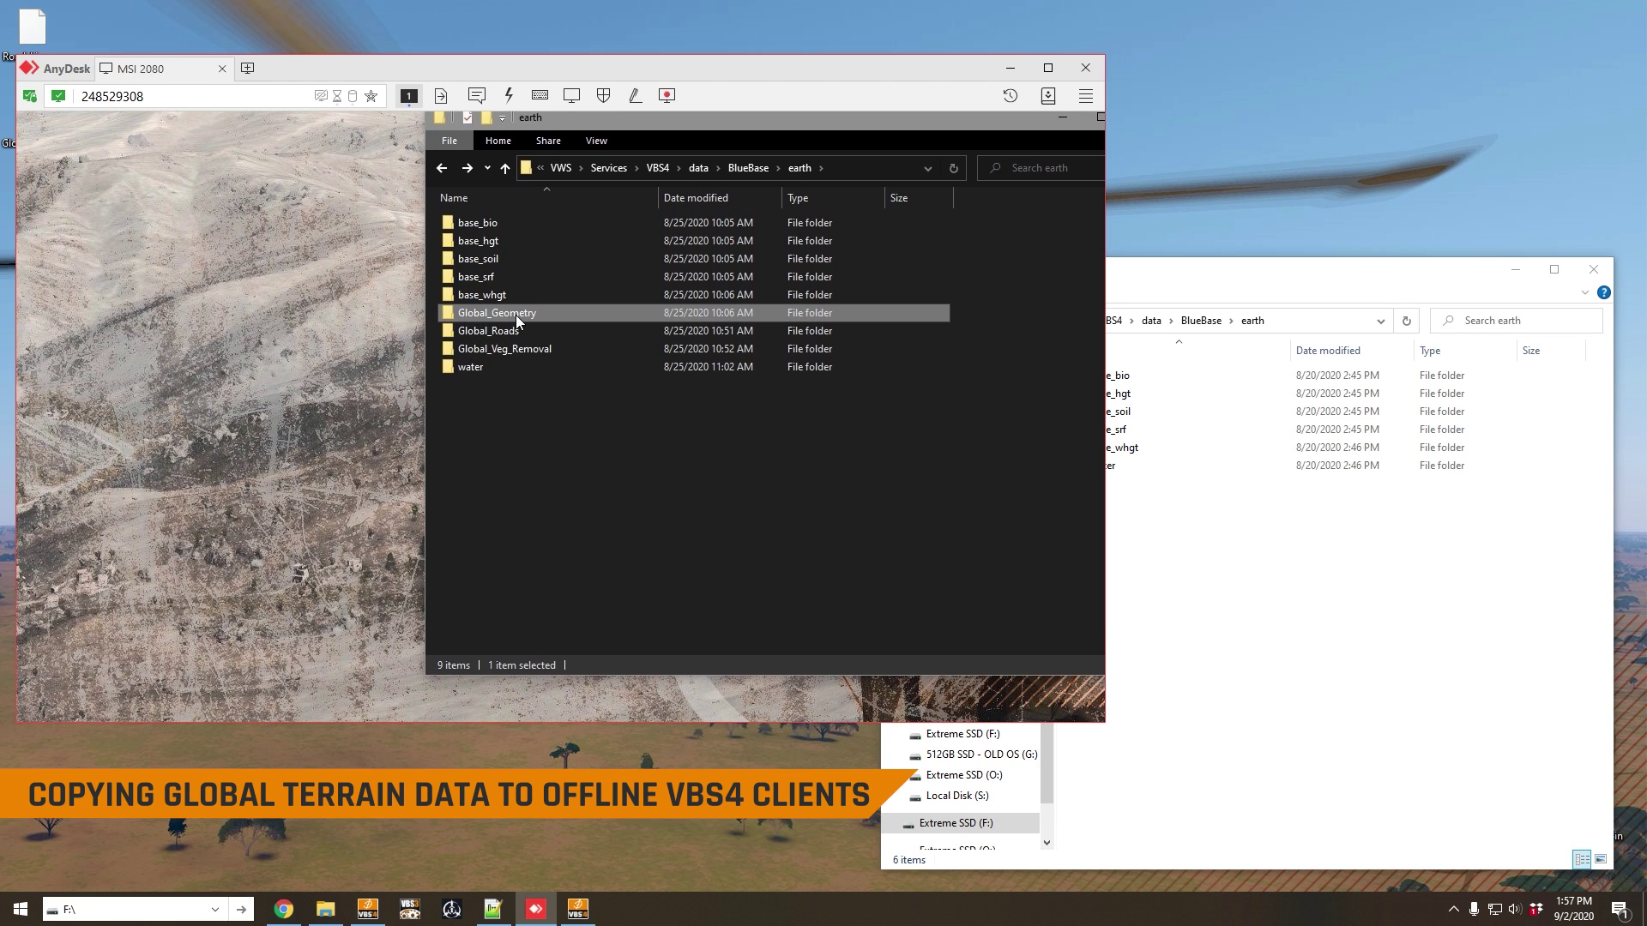
Open the server's Global_Geometry\Global_Buildings\AmericaSouth building data folder.
{"action": "double_click", "coordinate": [516, 314]}
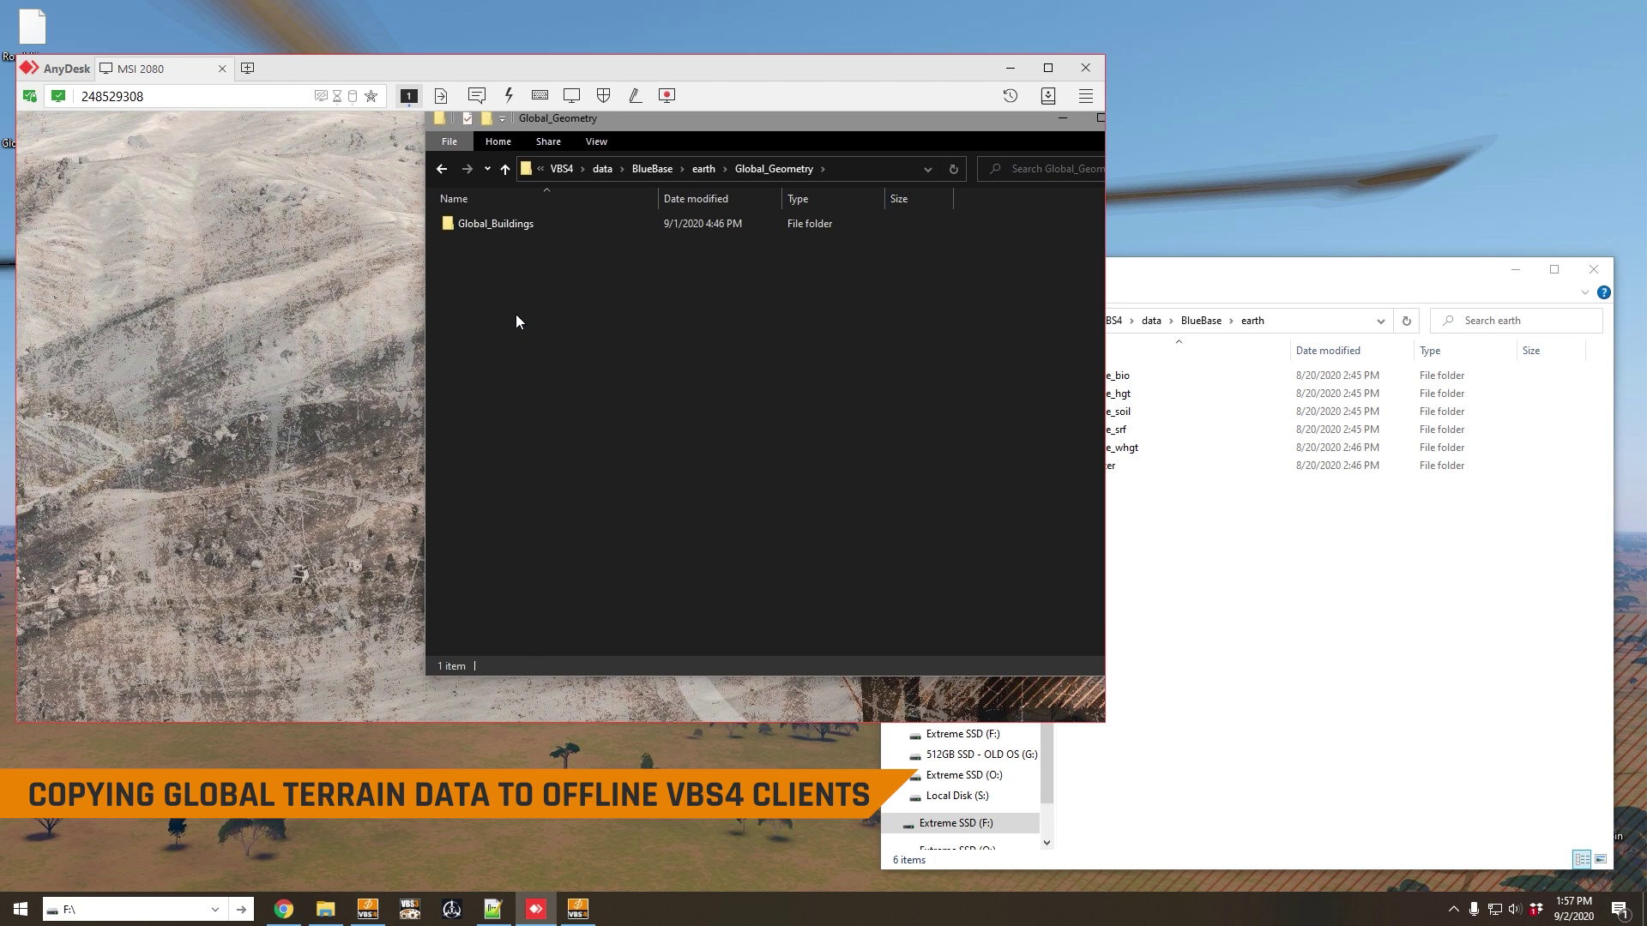
{"action": "double_click", "coordinate": [518, 245]}
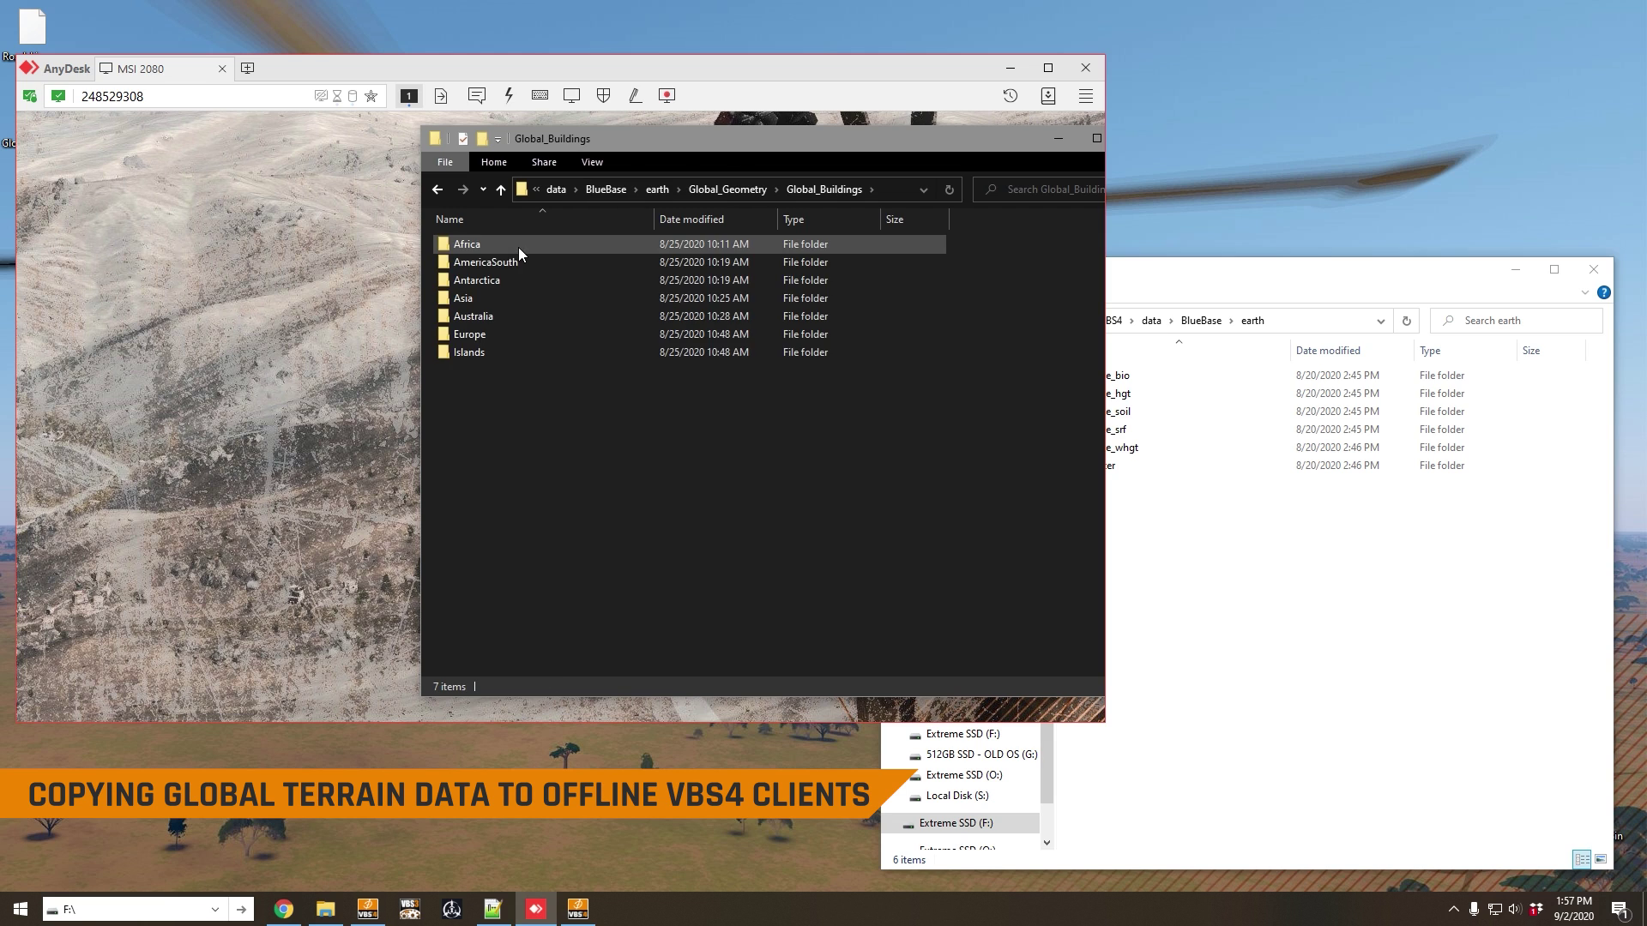
{"action": "left_click", "coordinate": [508, 259]}
{"action": "double_click", "coordinate": [508, 259]}
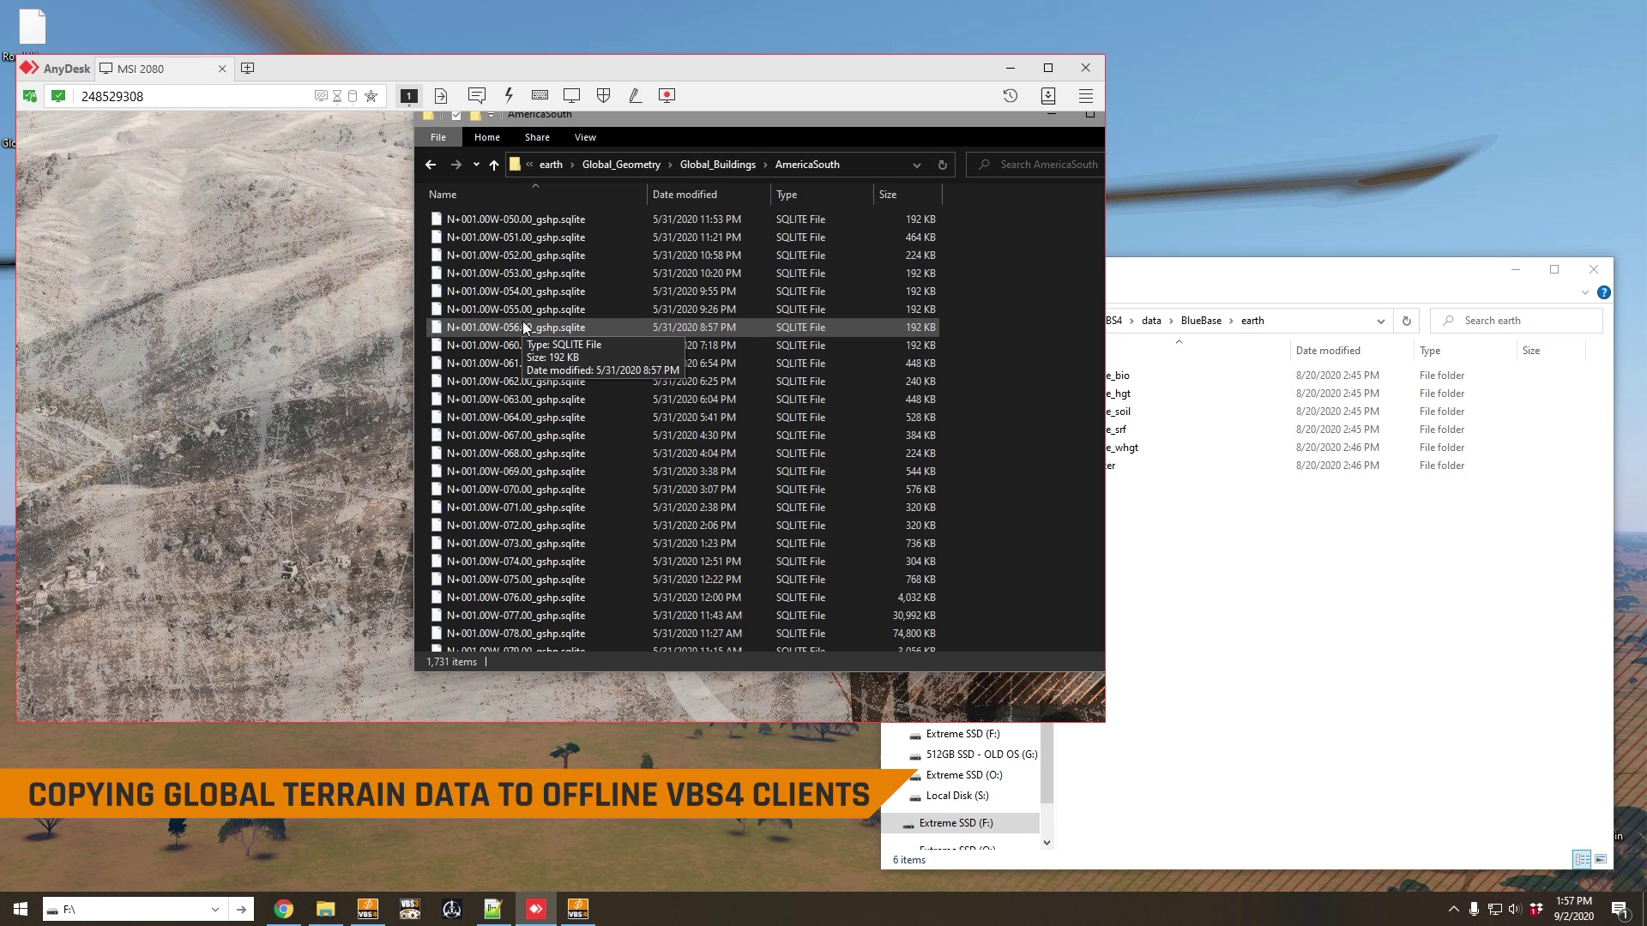
Back out to Global_Geometry, open Global_Roads, then switch to Chrome's globe cube-sides map.
{"action": "key", "text": "BackSpace"}
{"action": "key", "text": "BackSpace"}
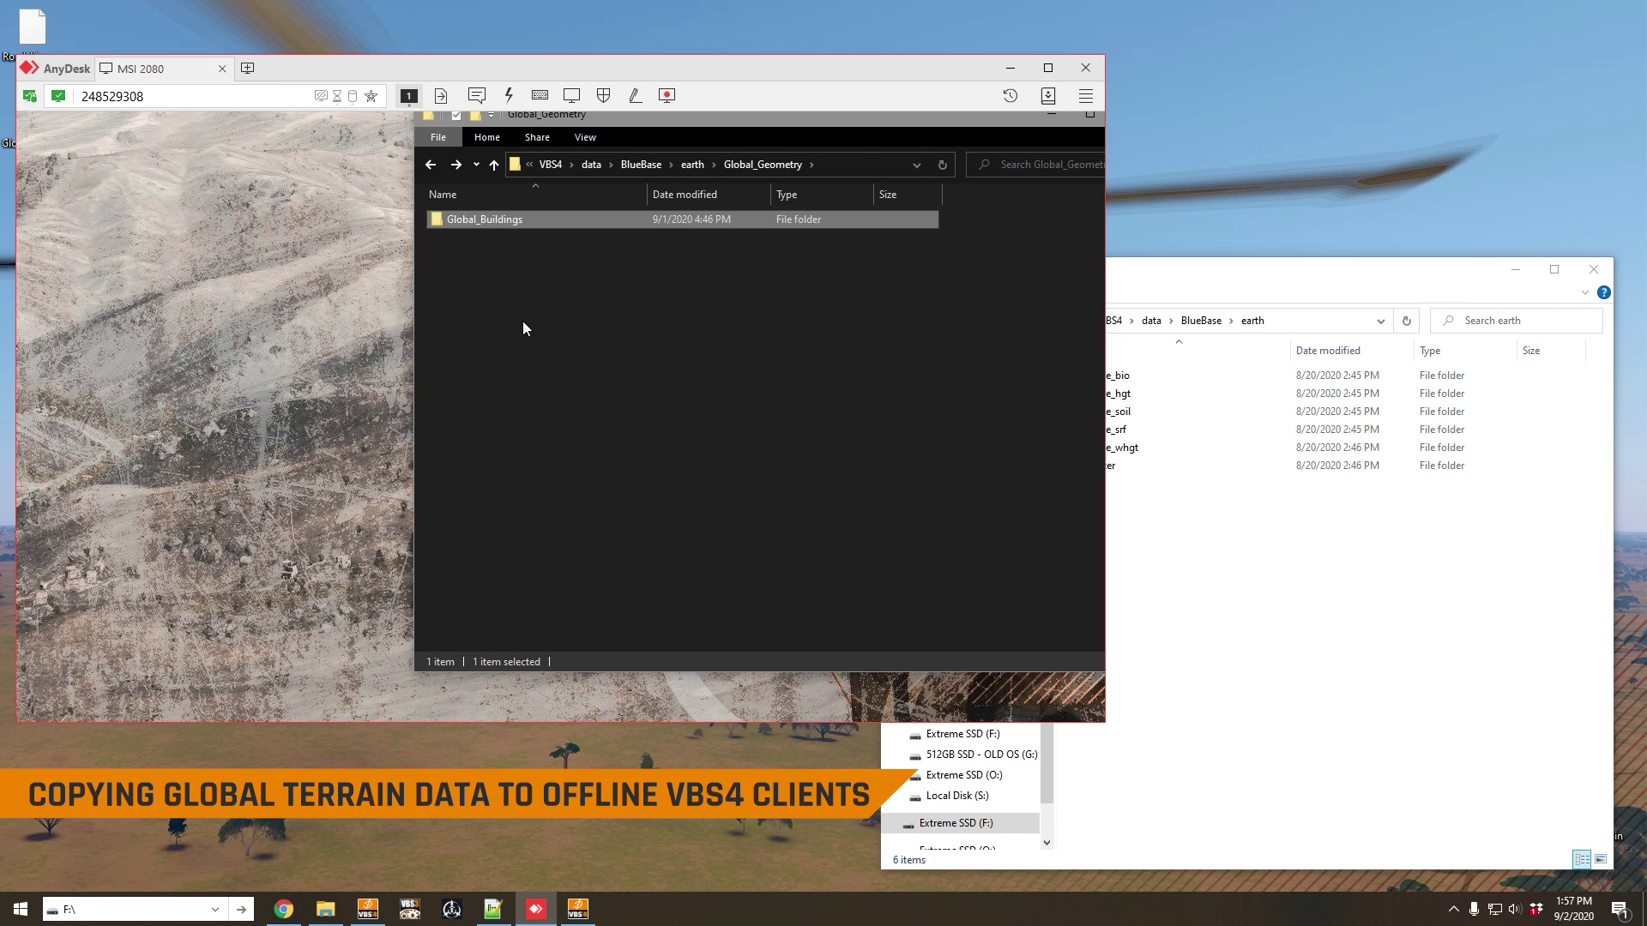
{"action": "key", "text": "BackSpace"}
{"action": "double_click", "coordinate": [516, 324]}
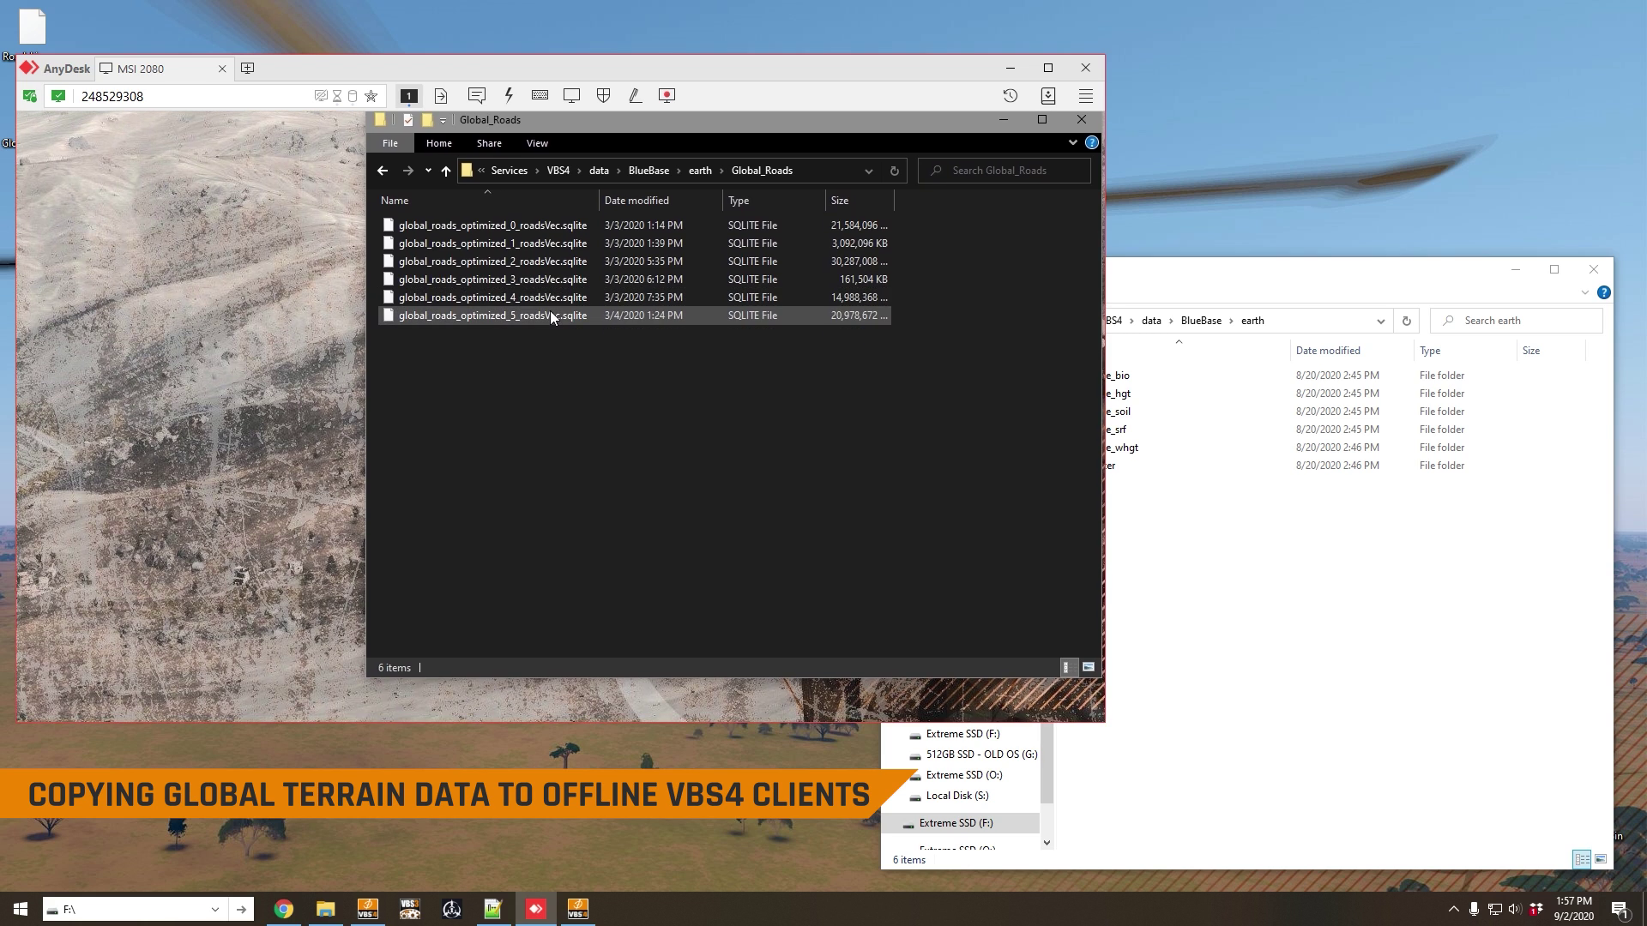
{"action": "mouse_move", "coordinate": [549, 315]}
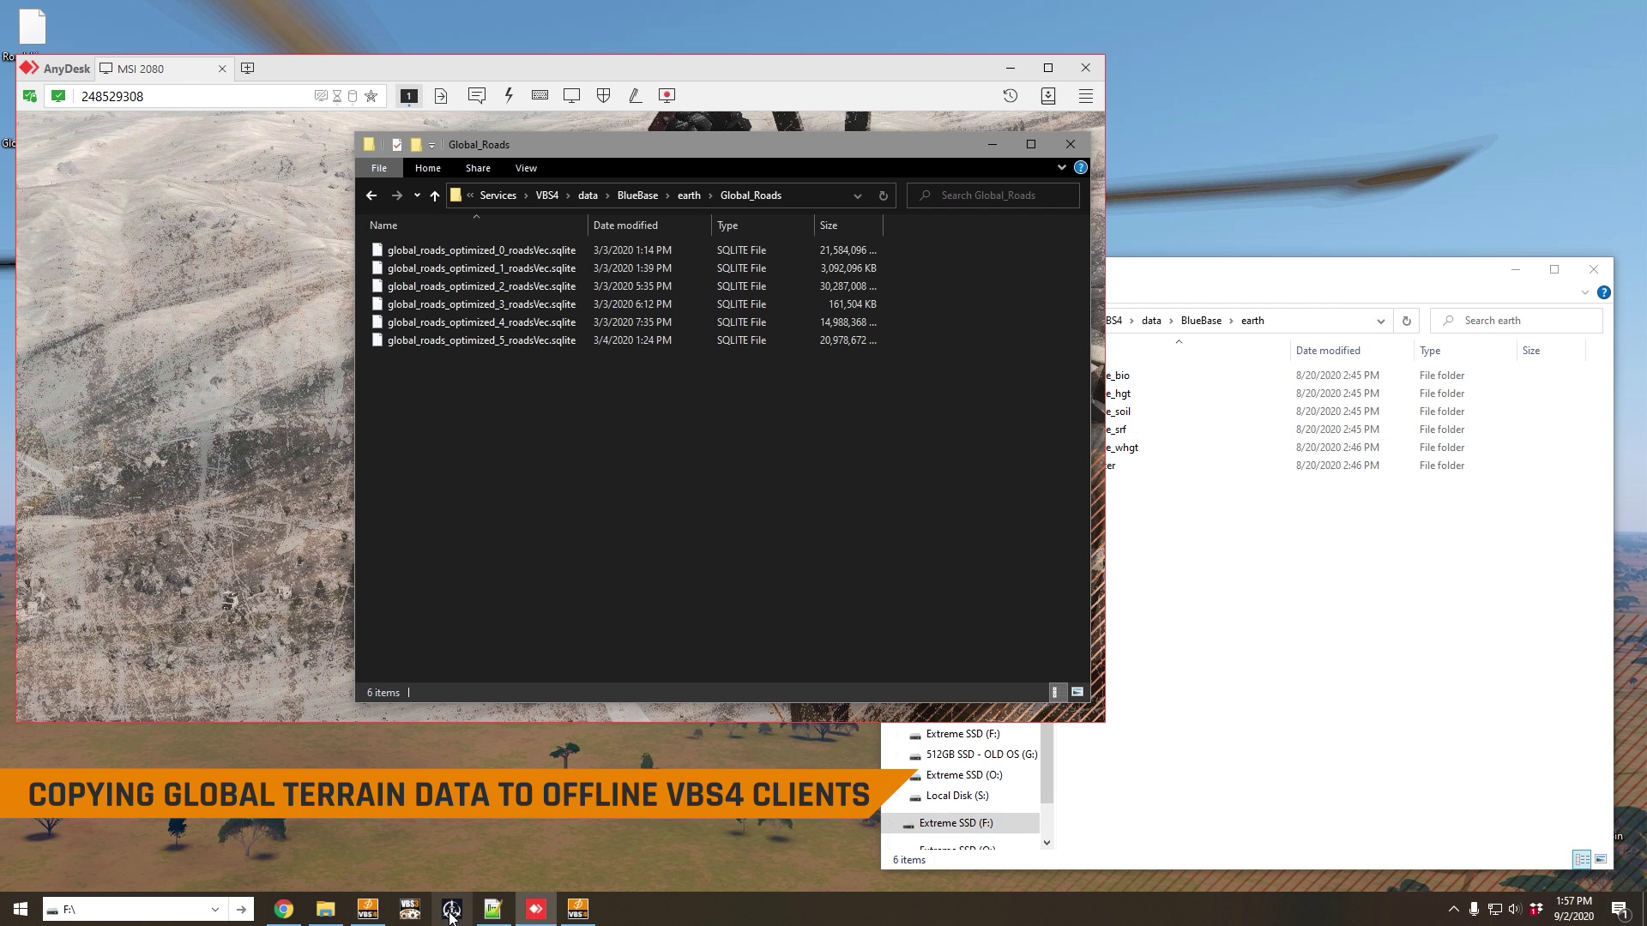
{"action": "left_click", "coordinate": [283, 909]}
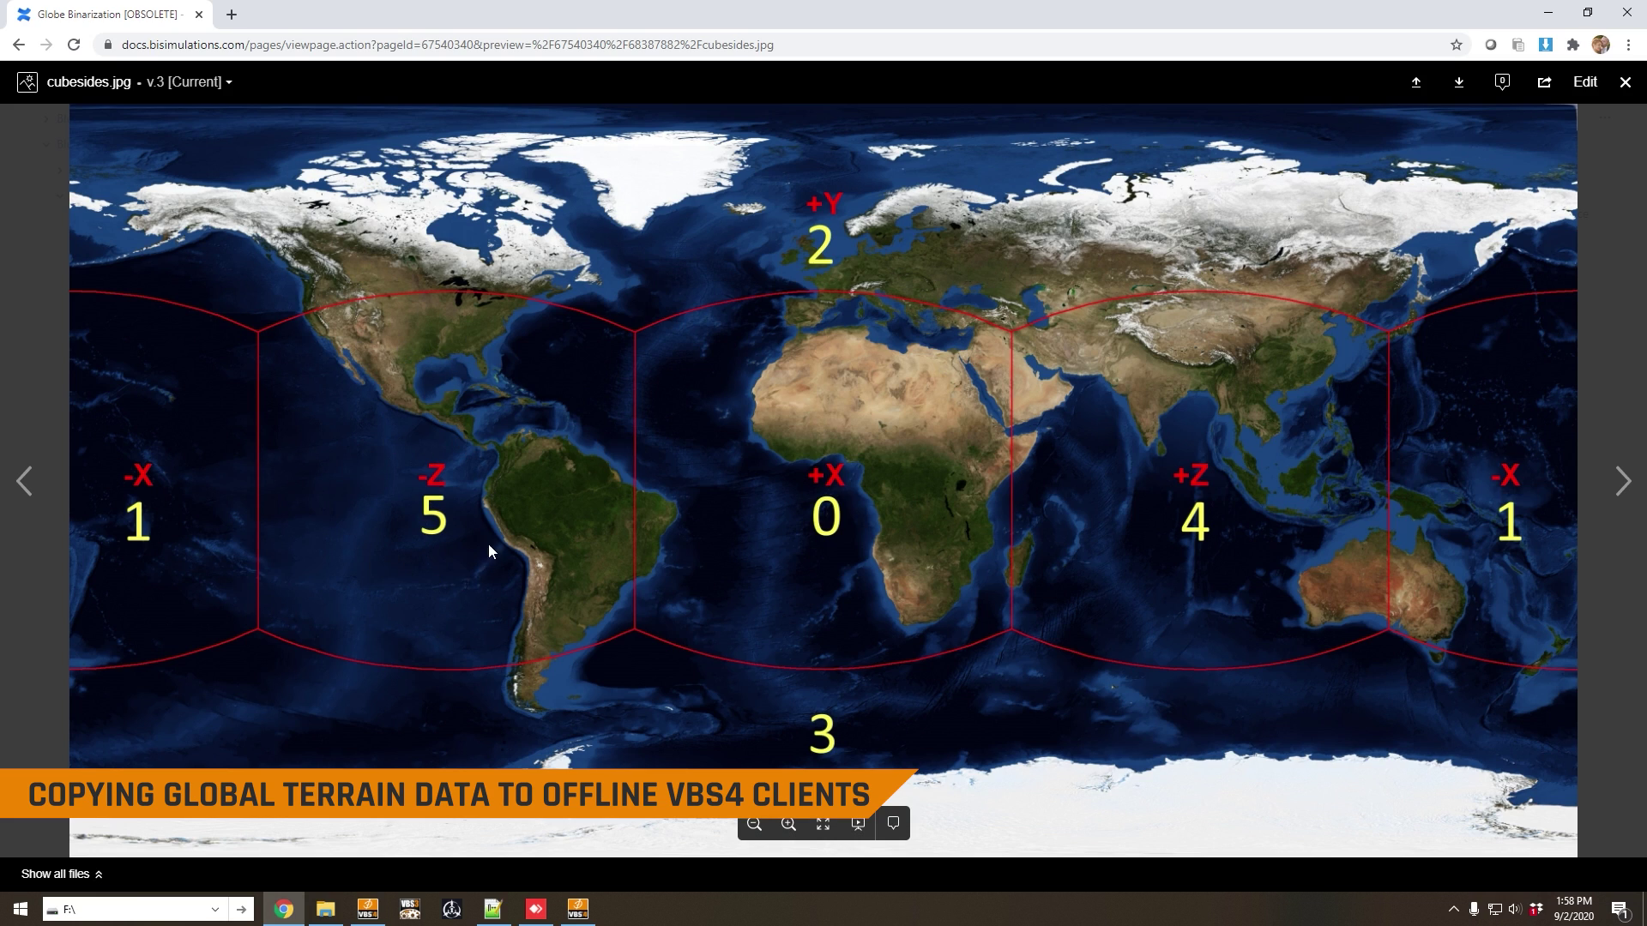
Check the local earth folder and the remote global_roads_optimized_5_roadsVec.sqlite file.
{"action": "left_click", "coordinate": [326, 909]}
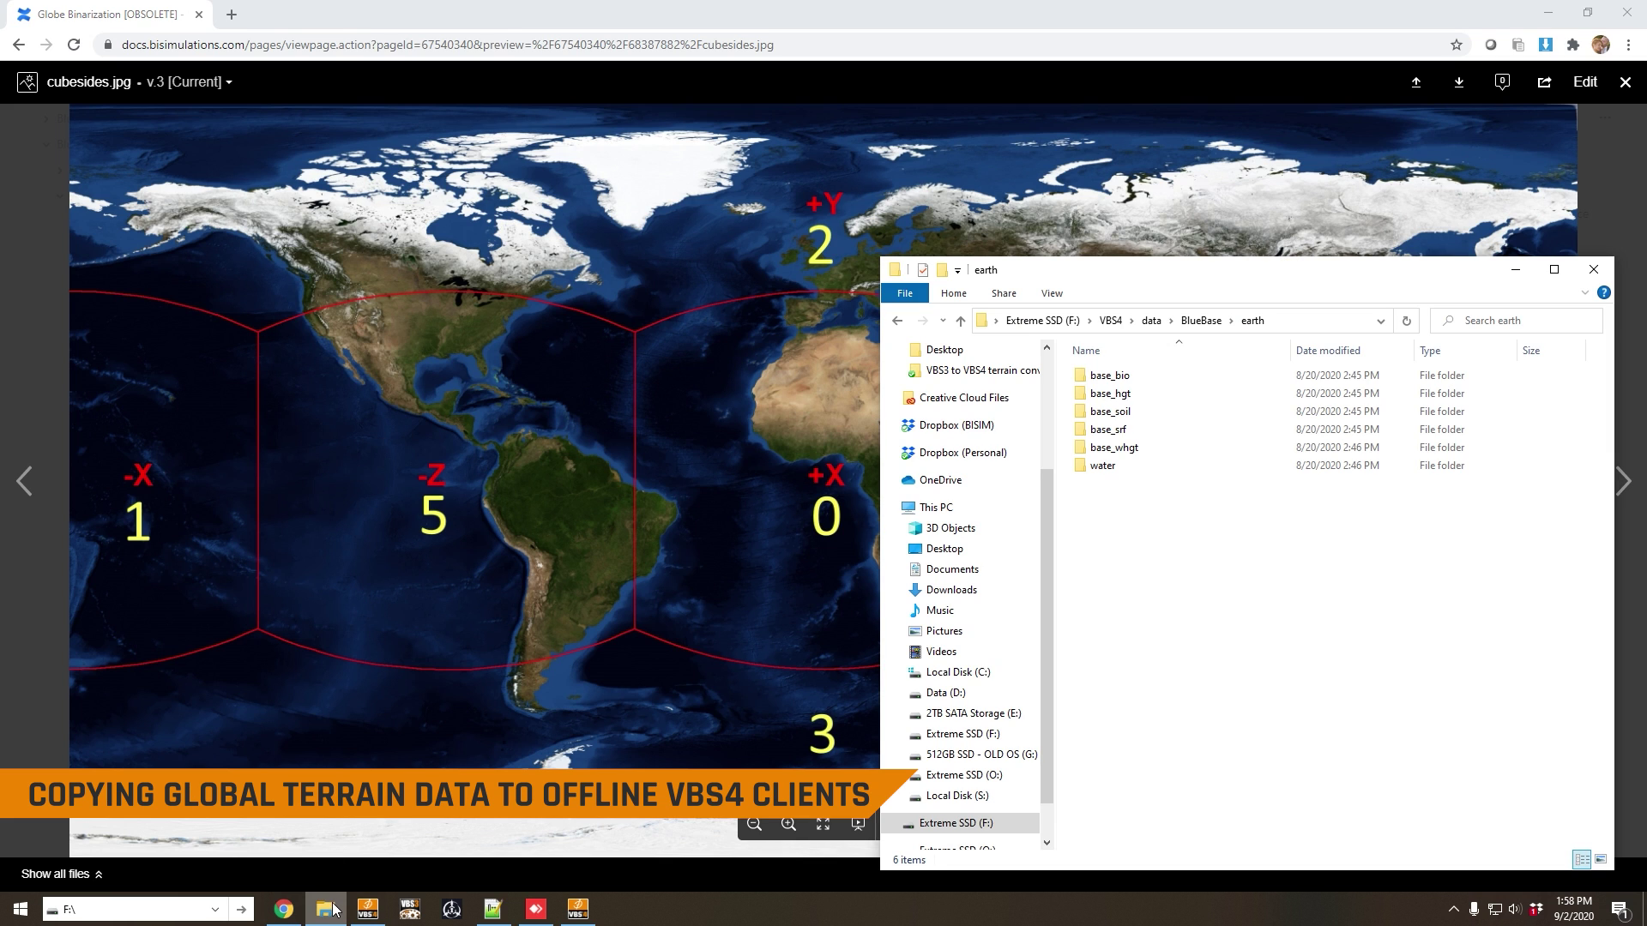
{"action": "left_click", "coordinate": [536, 910]}
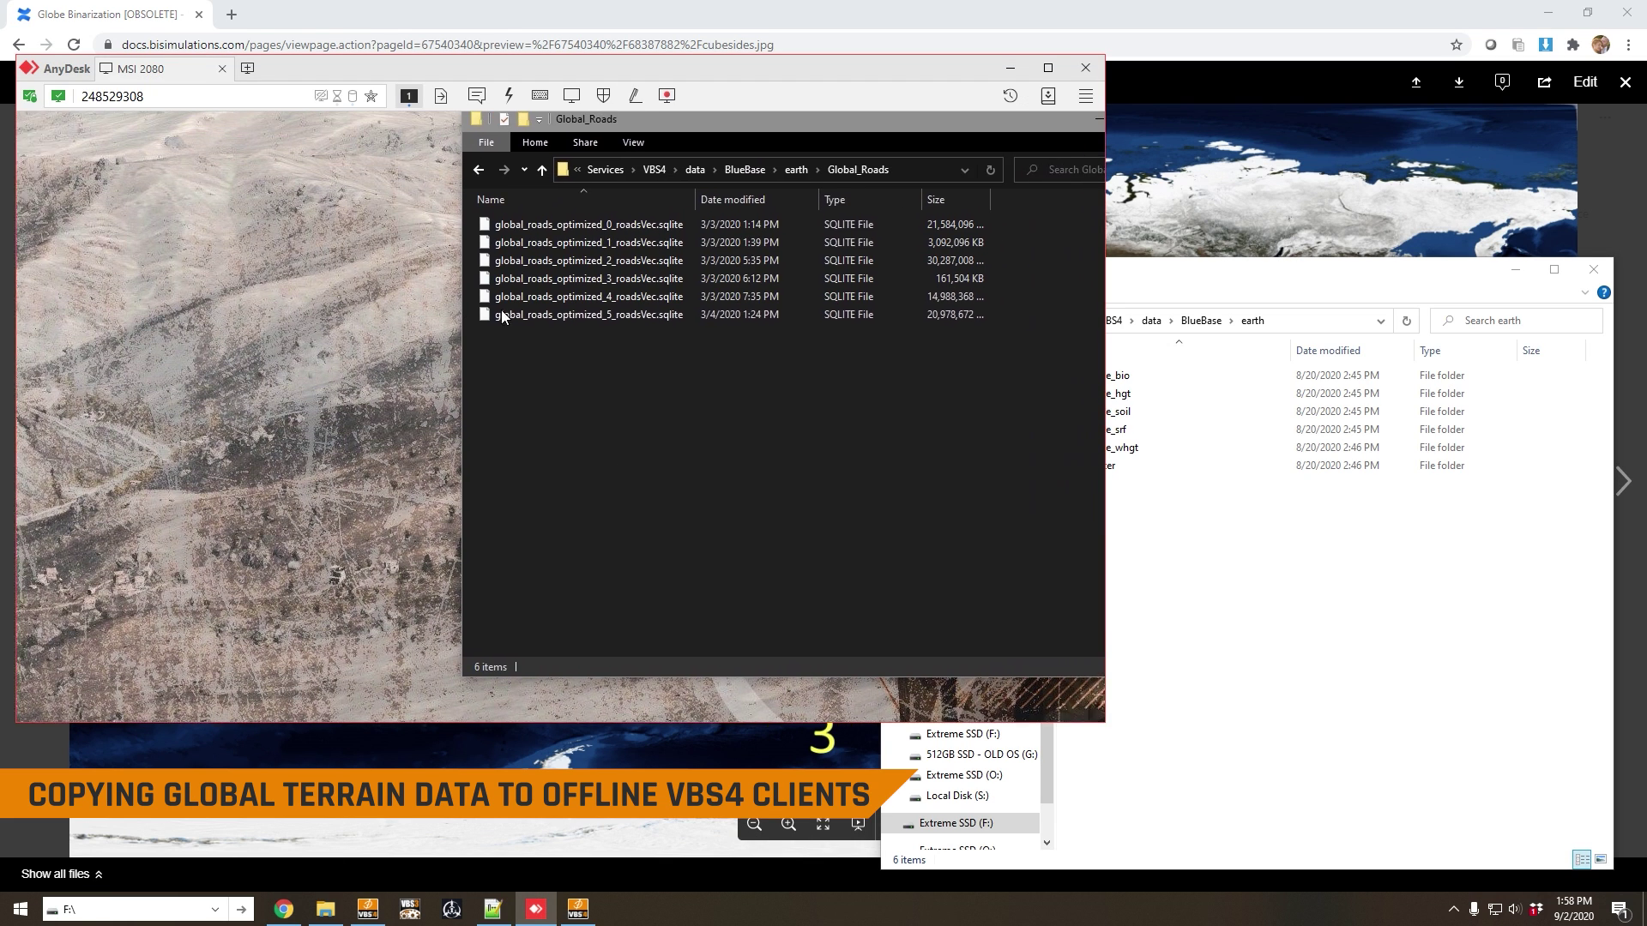
{"action": "left_click", "coordinate": [547, 314]}
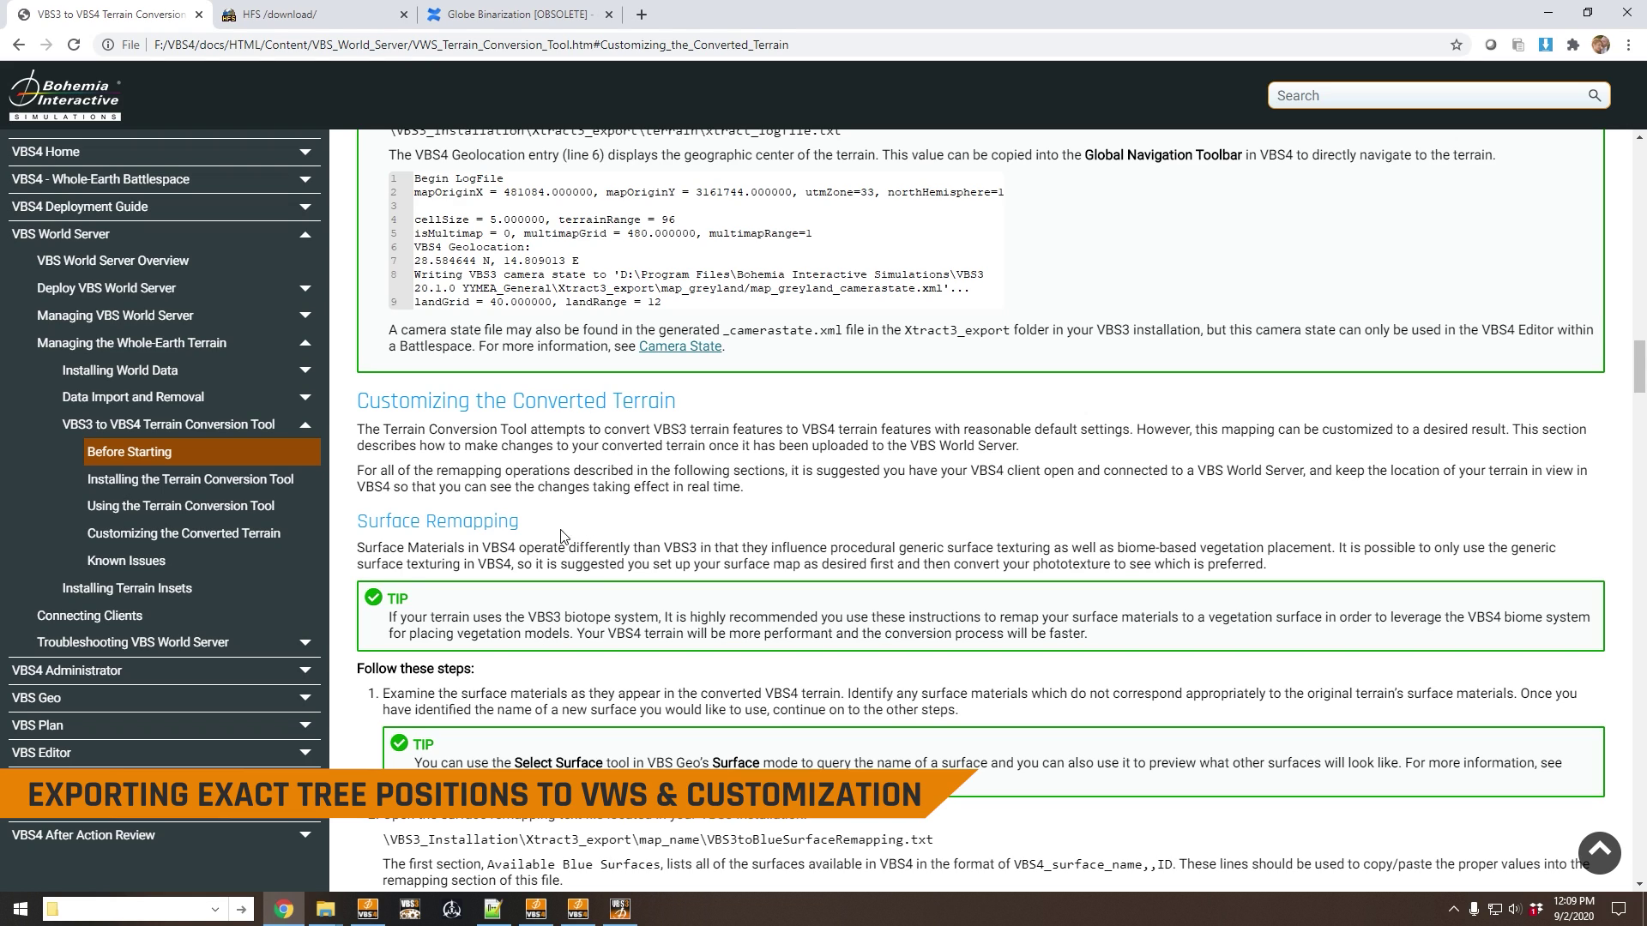
Scroll the help past Surface and Road Remapping to Vegetation Remapping, then return to VBS4's forest view.
{"action": "scroll", "coordinate": [588, 583], "scroll_direction": "down", "scroll_amount": 4}
{"action": "scroll", "coordinate": [598, 600], "scroll_direction": "down", "scroll_amount": 8}
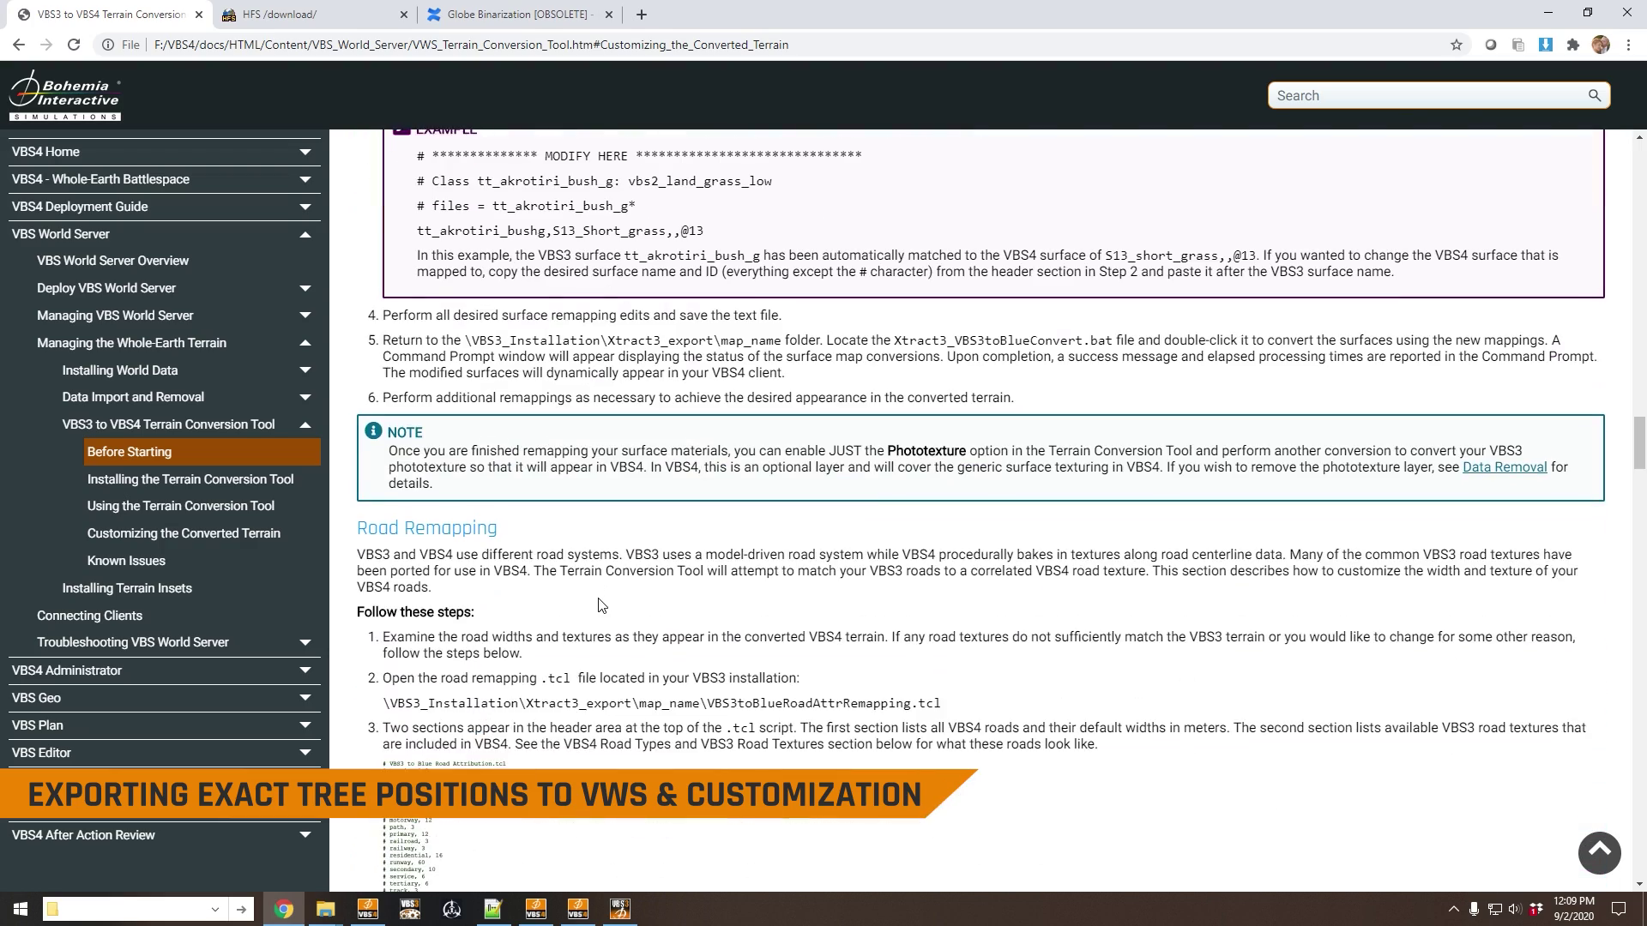
{"action": "left_click_drag", "start_coordinate": [377, 529], "coordinate": [413, 530]}
{"action": "scroll", "coordinate": [566, 632], "scroll_direction": "down", "scroll_amount": 18}
{"action": "scroll", "coordinate": [565, 633], "scroll_direction": "down", "scroll_amount": 13}
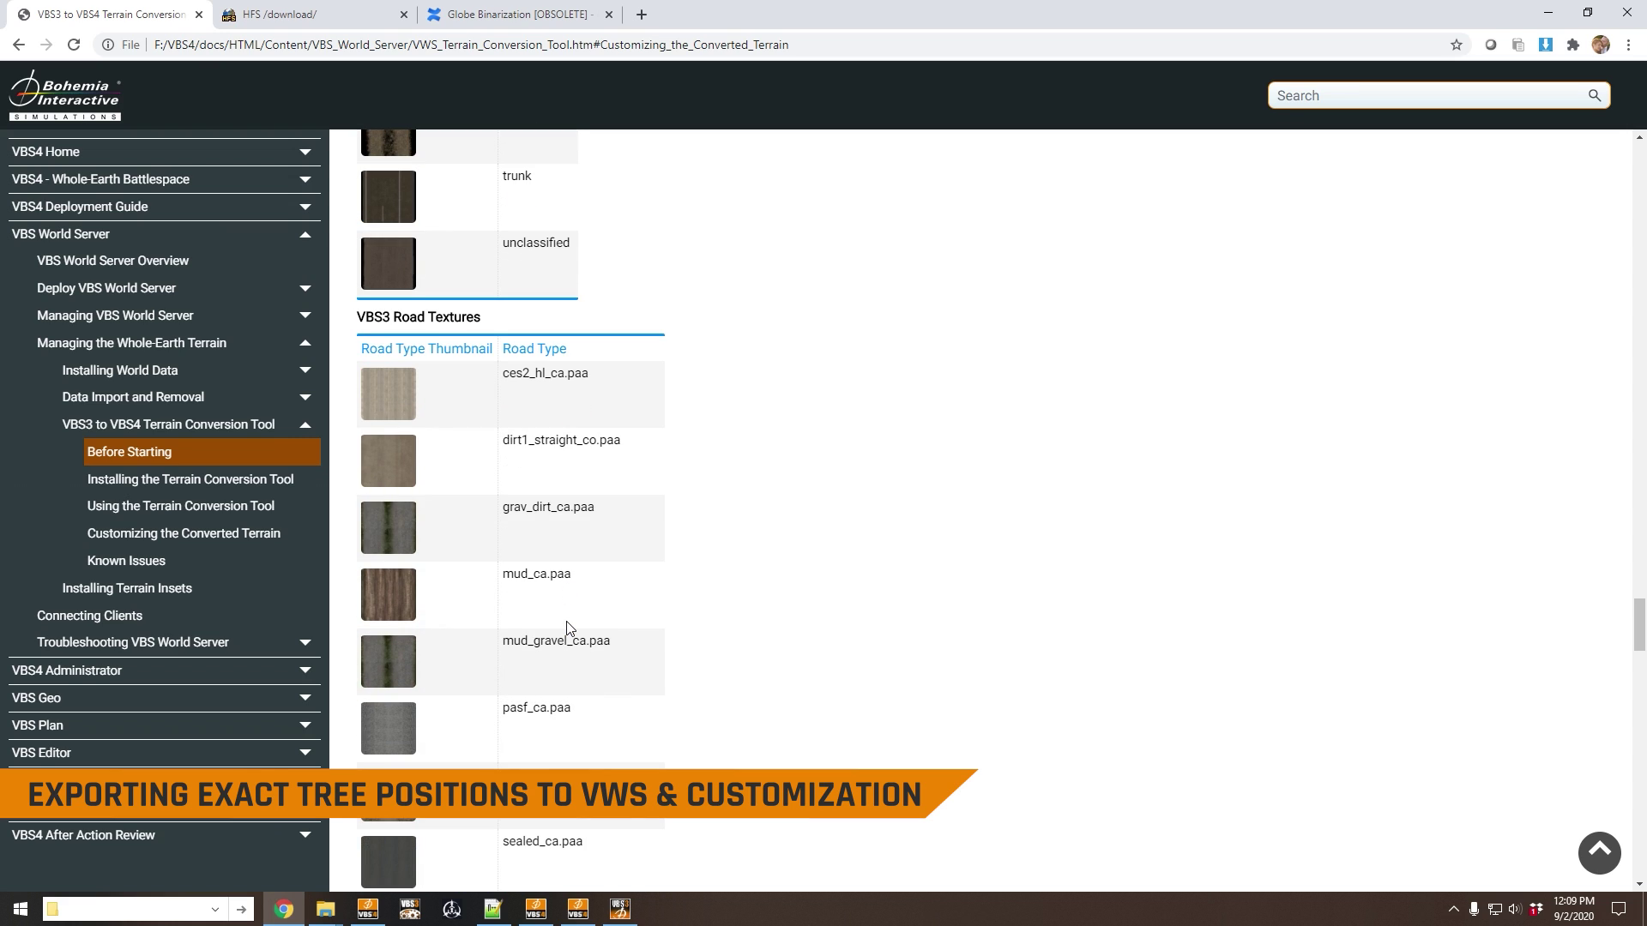
{"action": "scroll", "coordinate": [566, 627], "scroll_direction": "down", "scroll_amount": 8}
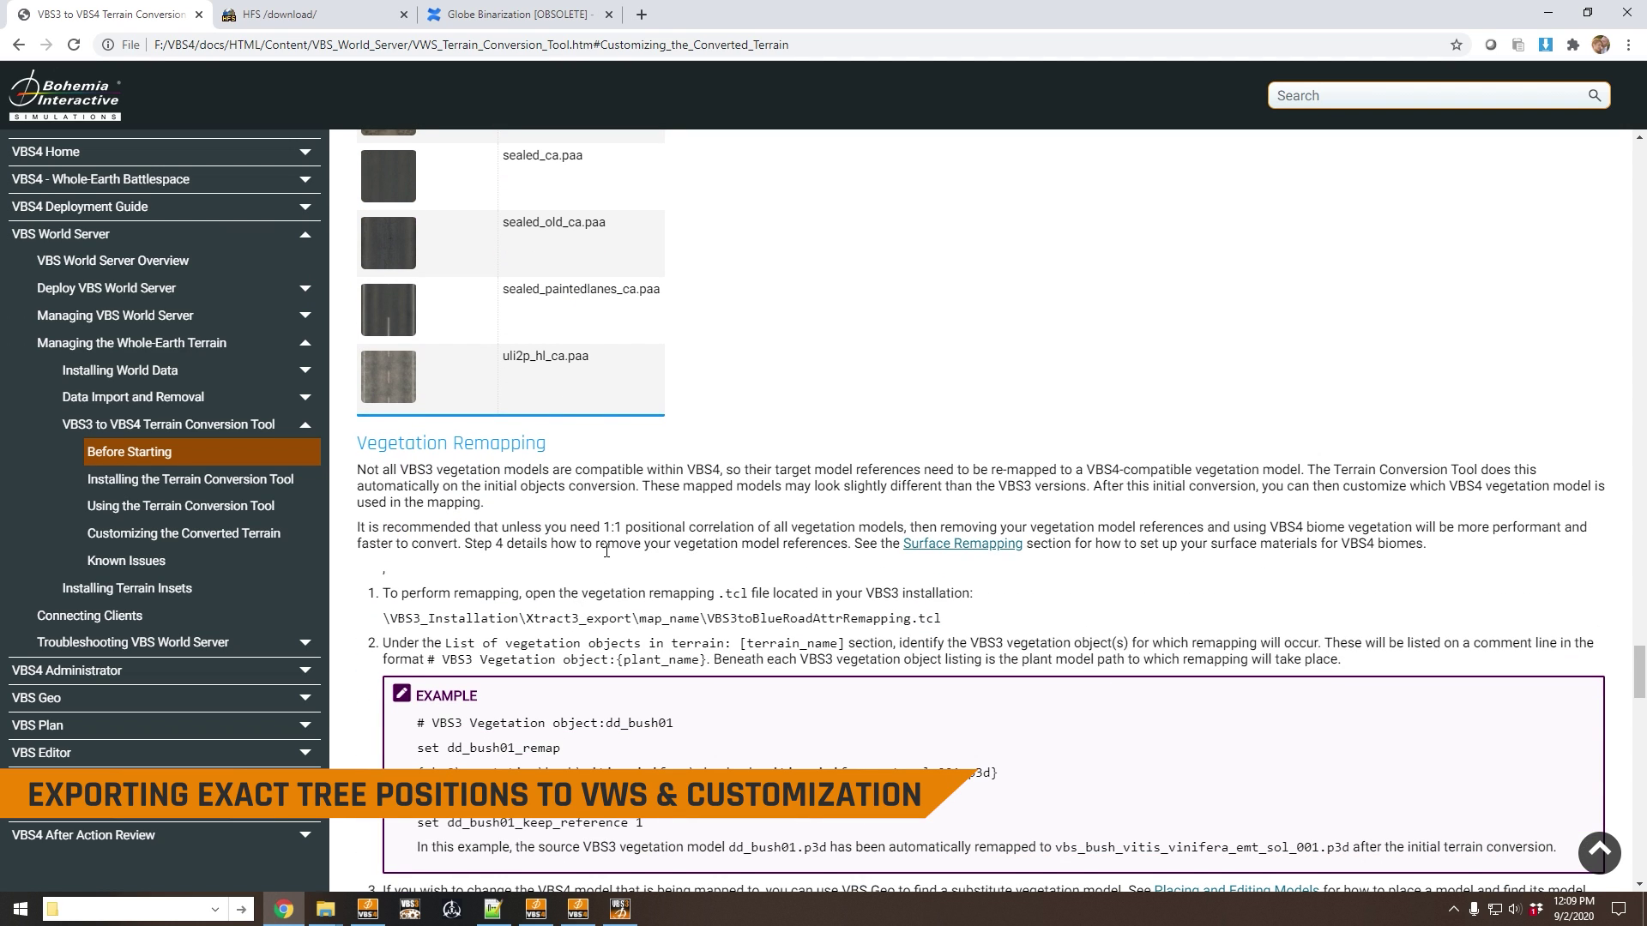
{"action": "left_click", "coordinate": [577, 908]}
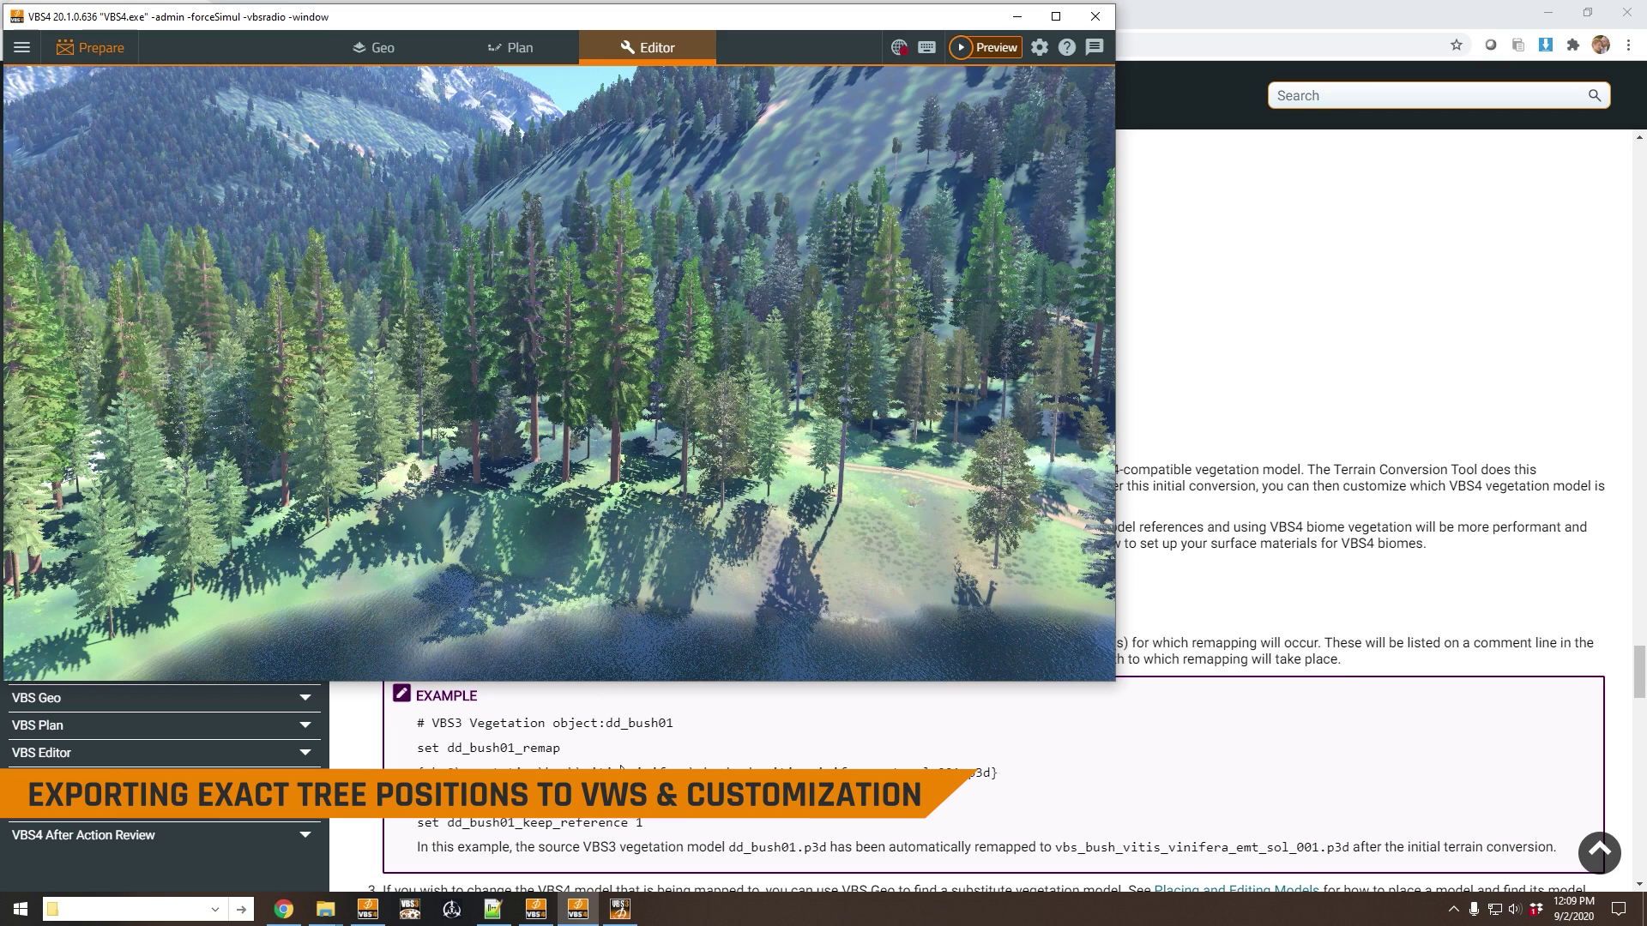
In VBS3's Convert to VBS4 Terrain settings, uncheck Biotope Objects and keep Map Objects.
{"action": "left_click", "coordinate": [619, 909]}
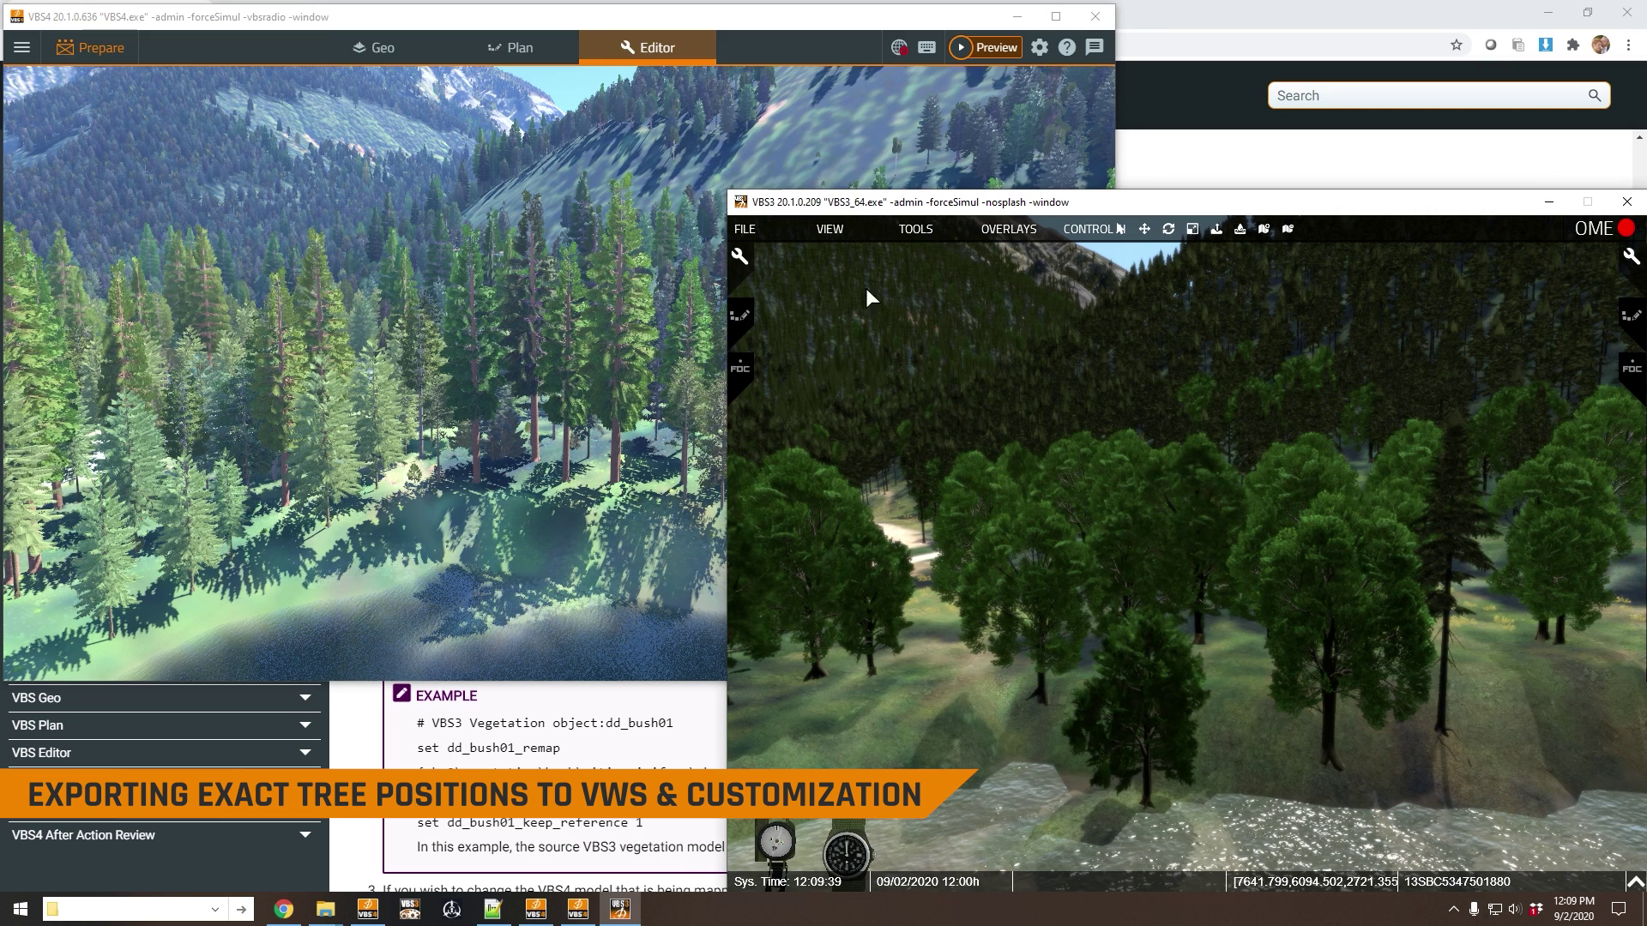
{"action": "left_click", "coordinate": [761, 229]}
{"action": "left_click", "coordinate": [785, 381]}
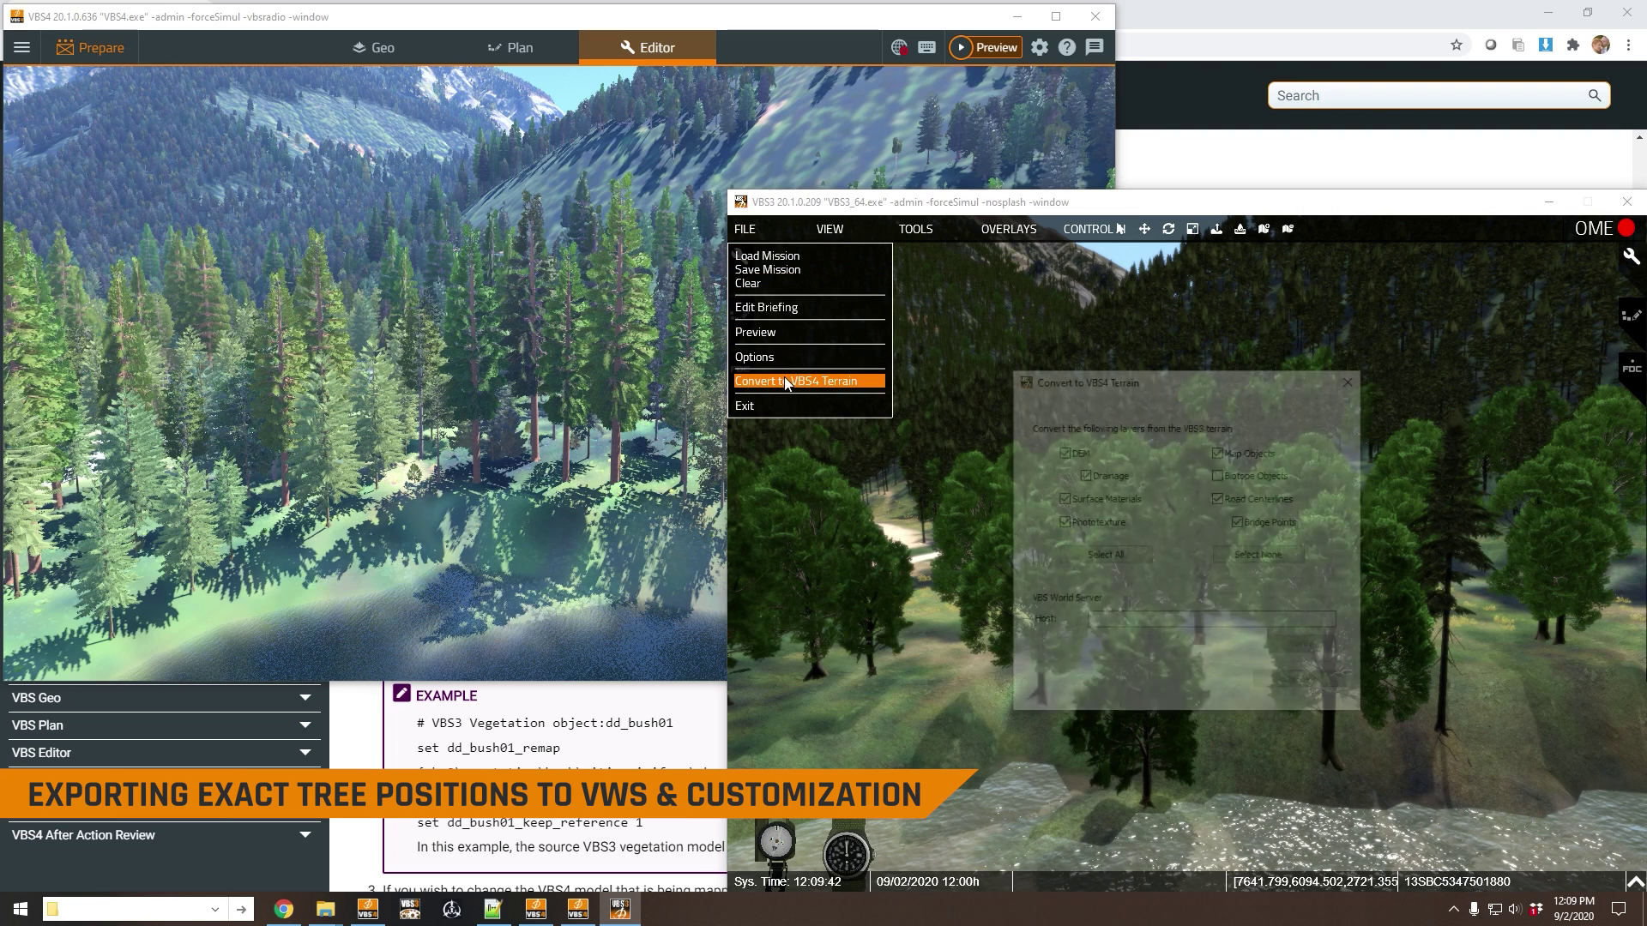
{"action": "left_click", "coordinate": [1222, 476]}
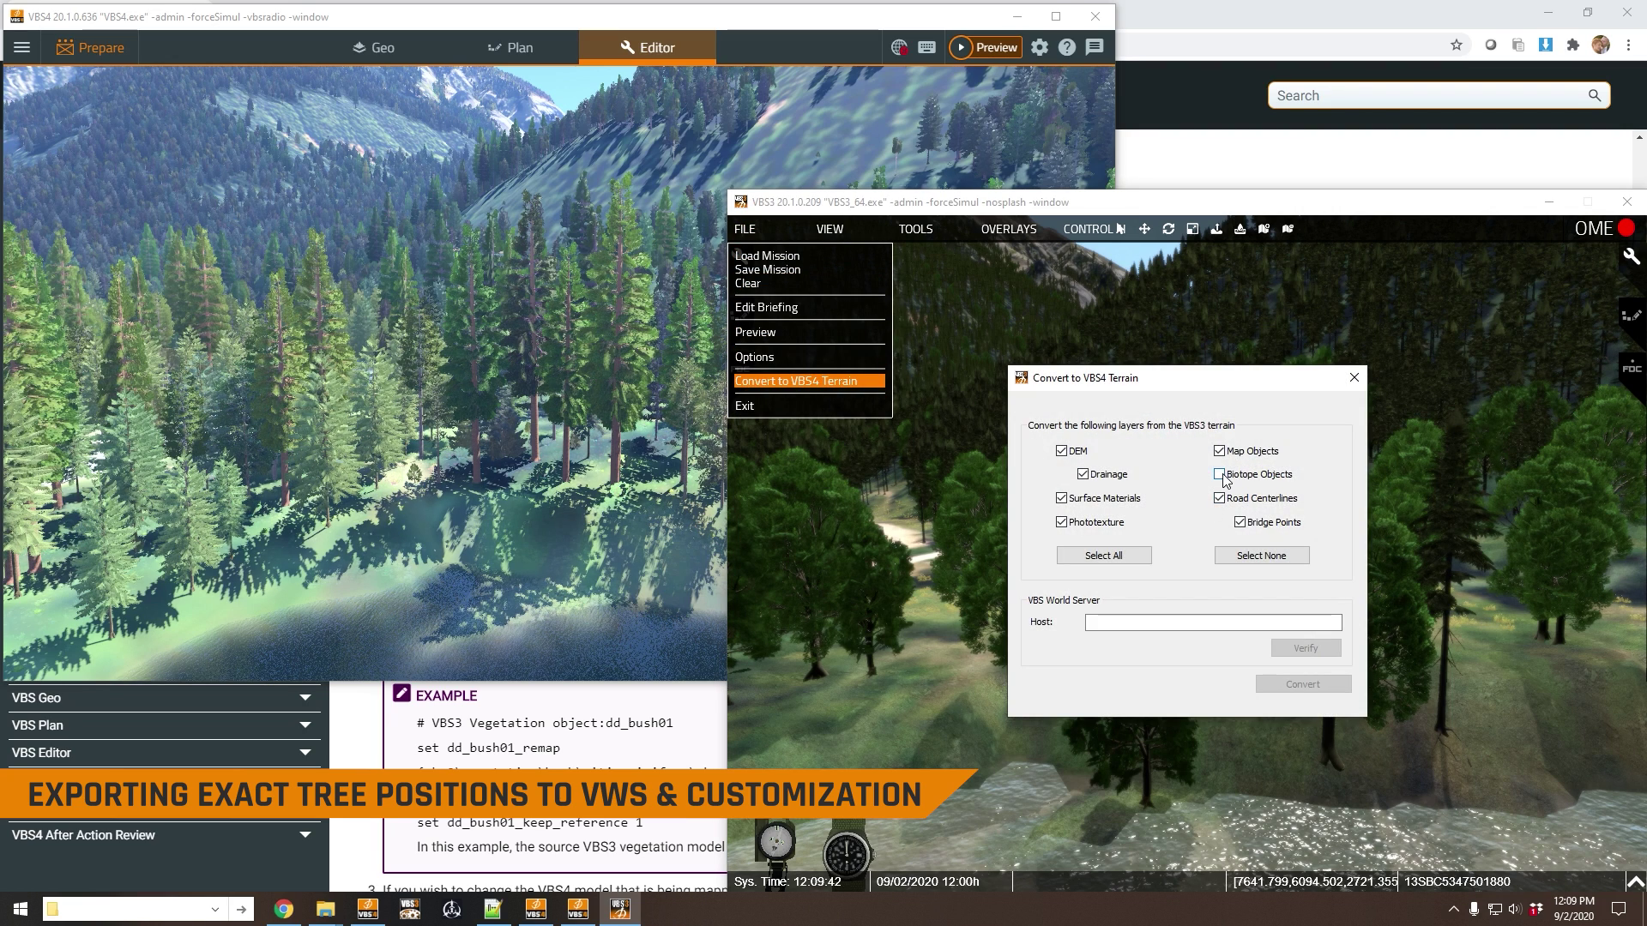
{"action": "left_click", "coordinate": [1353, 377]}
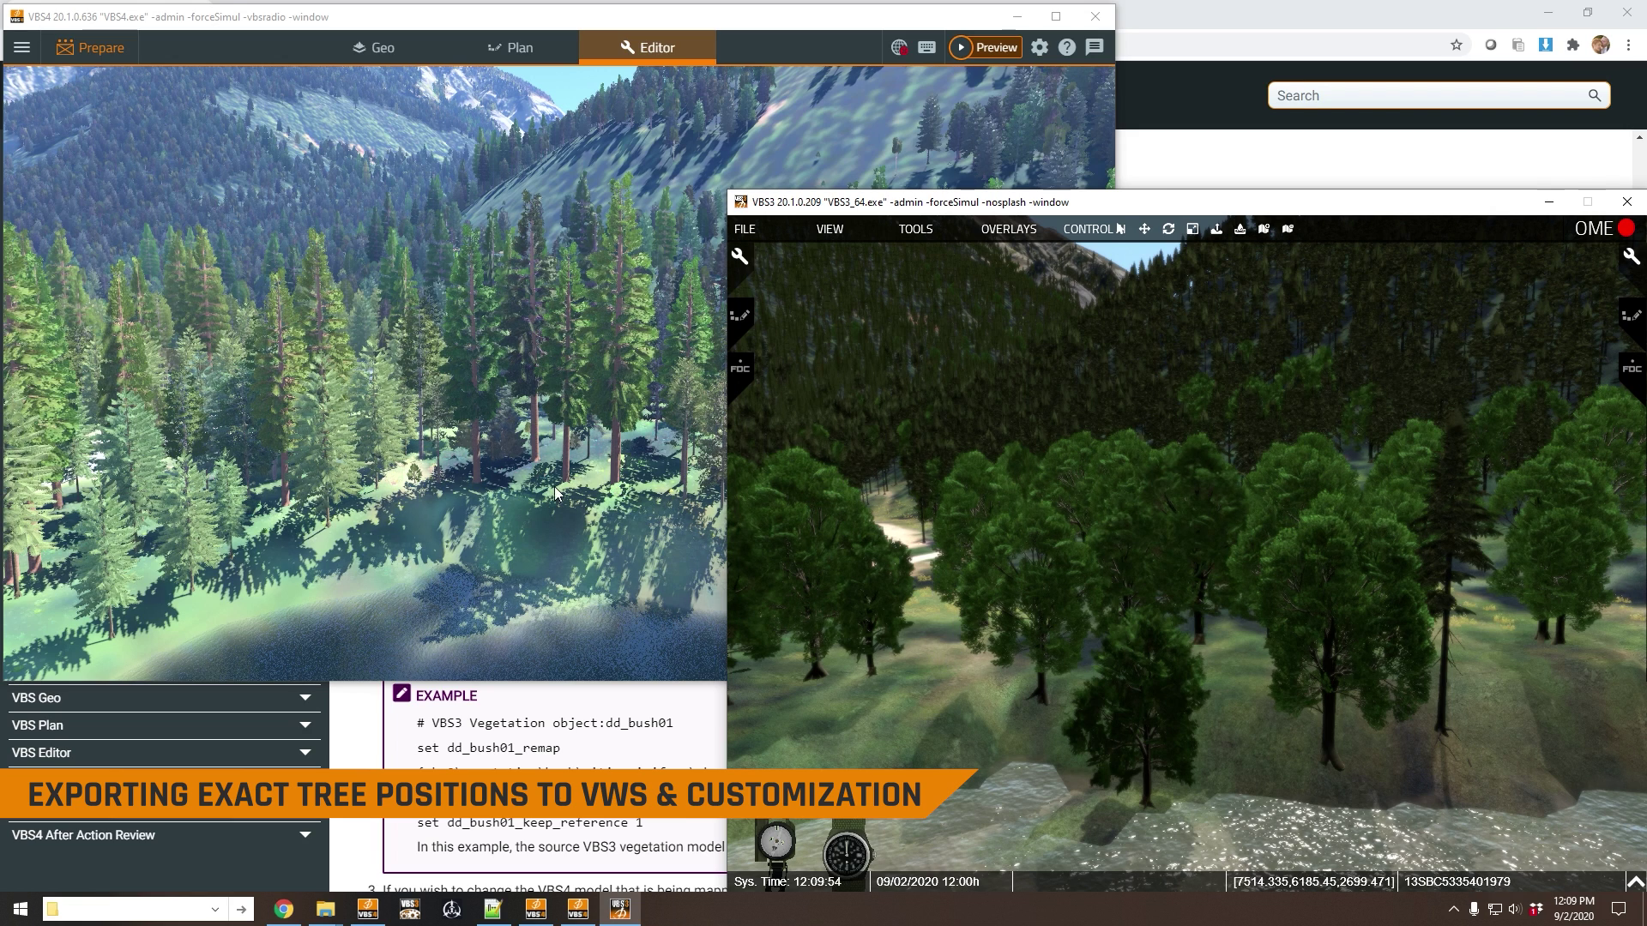
Compare with VBS4's forest, then recheck VBS3's VBS4 terrain conversion settings.
{"action": "left_click", "coordinate": [562, 457]}
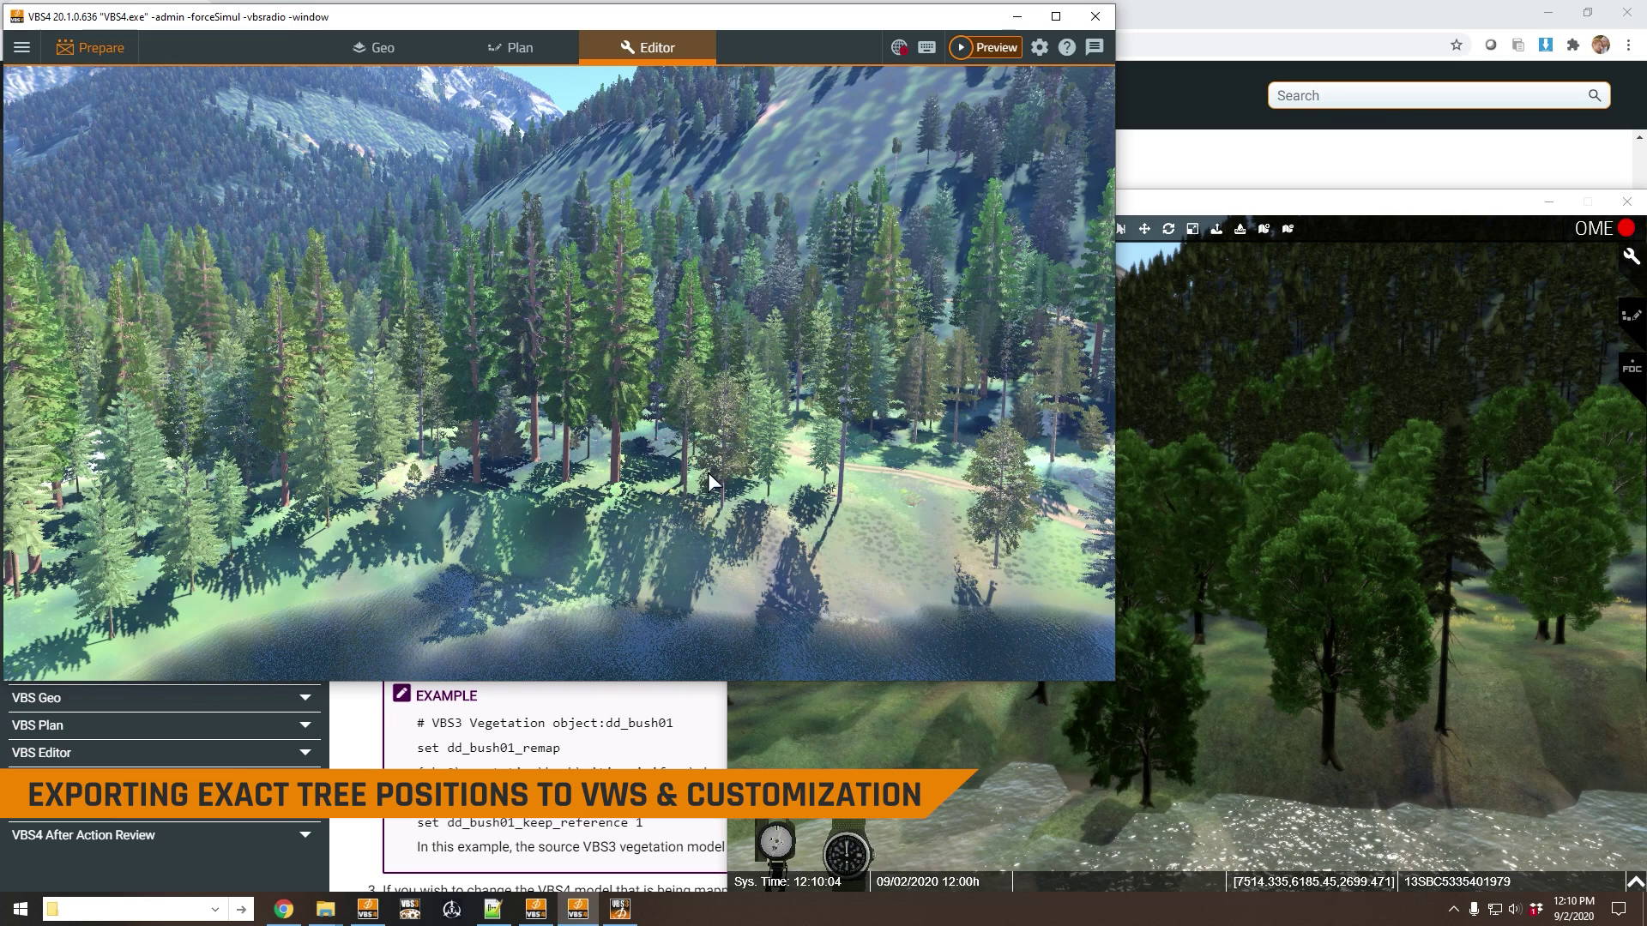
{"action": "left_click", "coordinate": [1181, 387]}
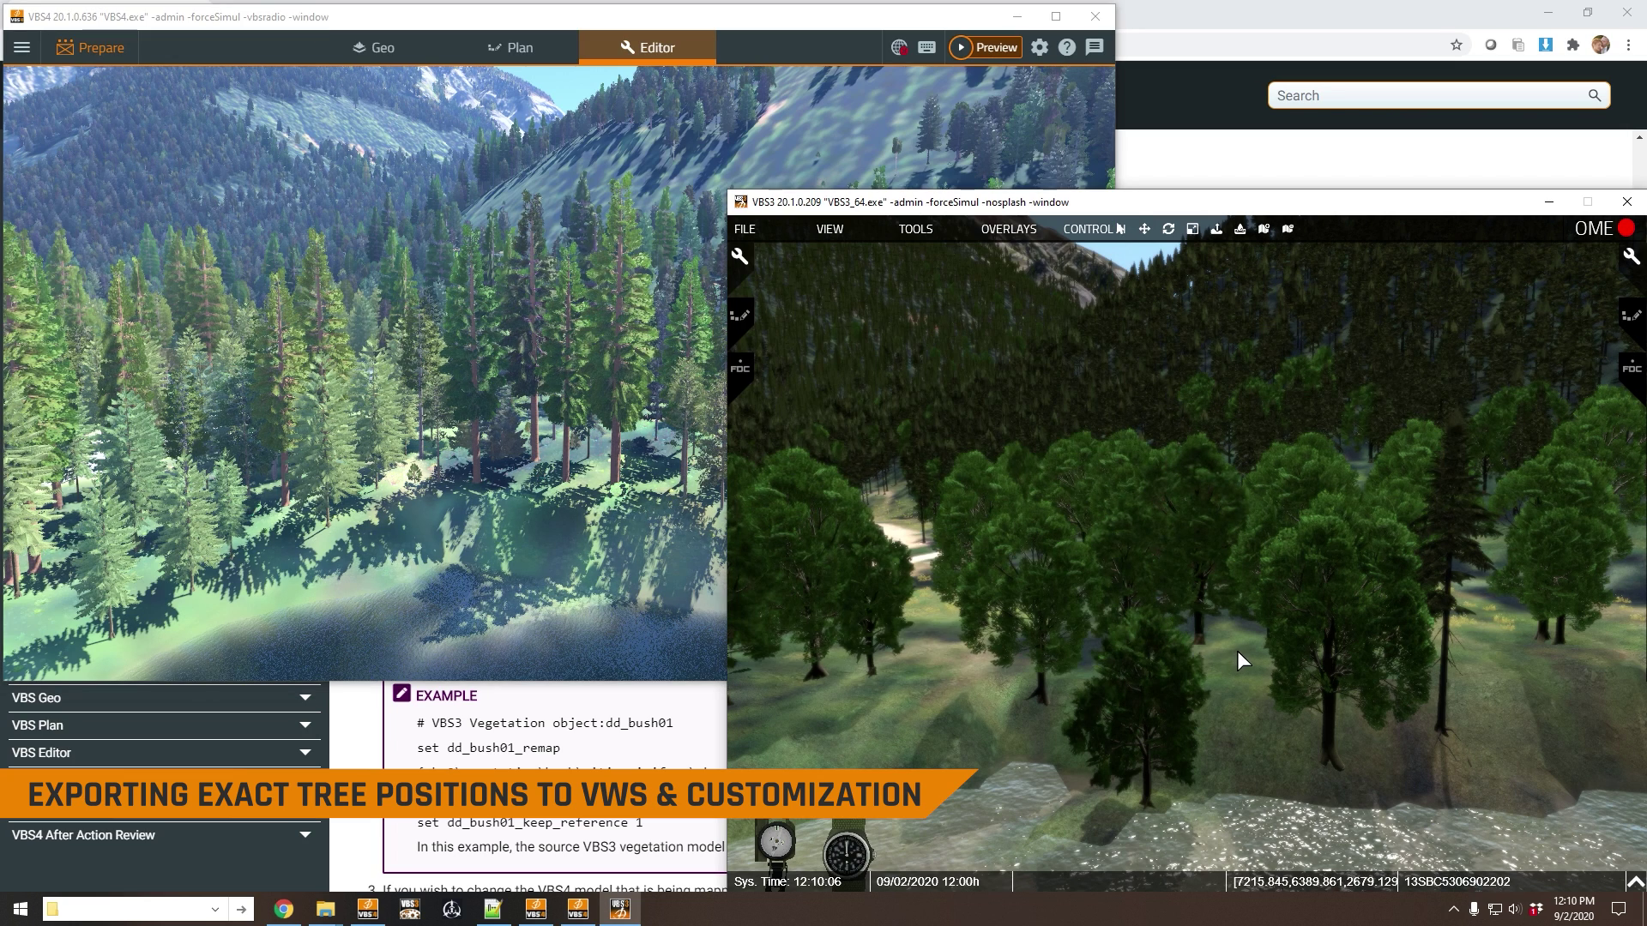
{"action": "left_click", "coordinate": [749, 229]}
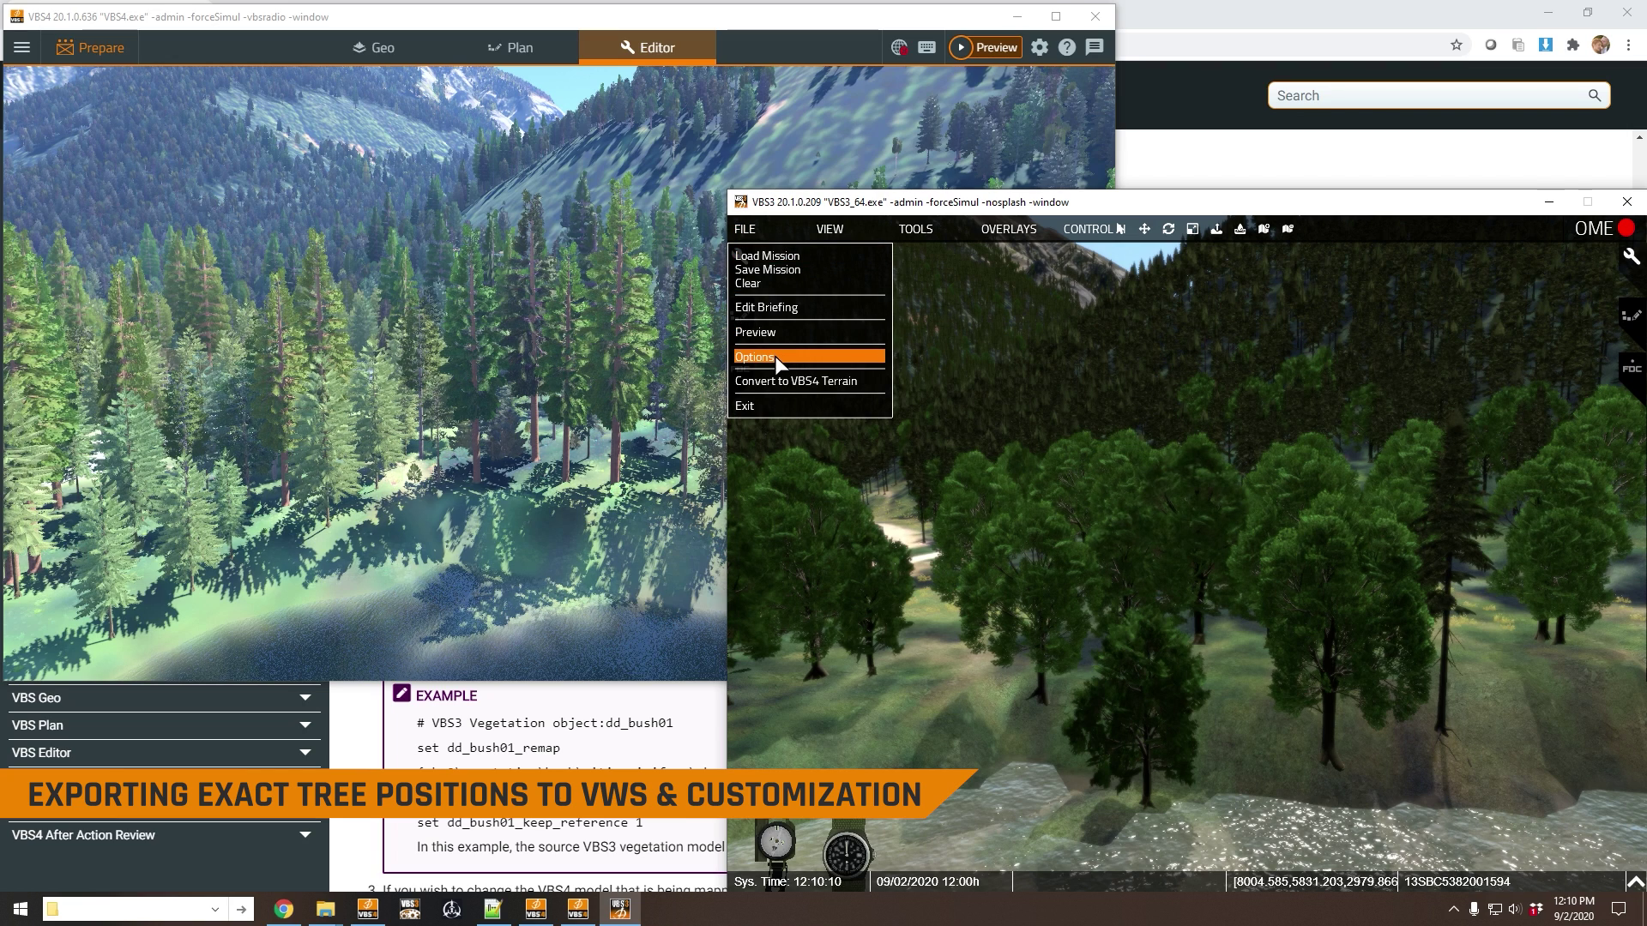
{"action": "left_click", "coordinate": [782, 381]}
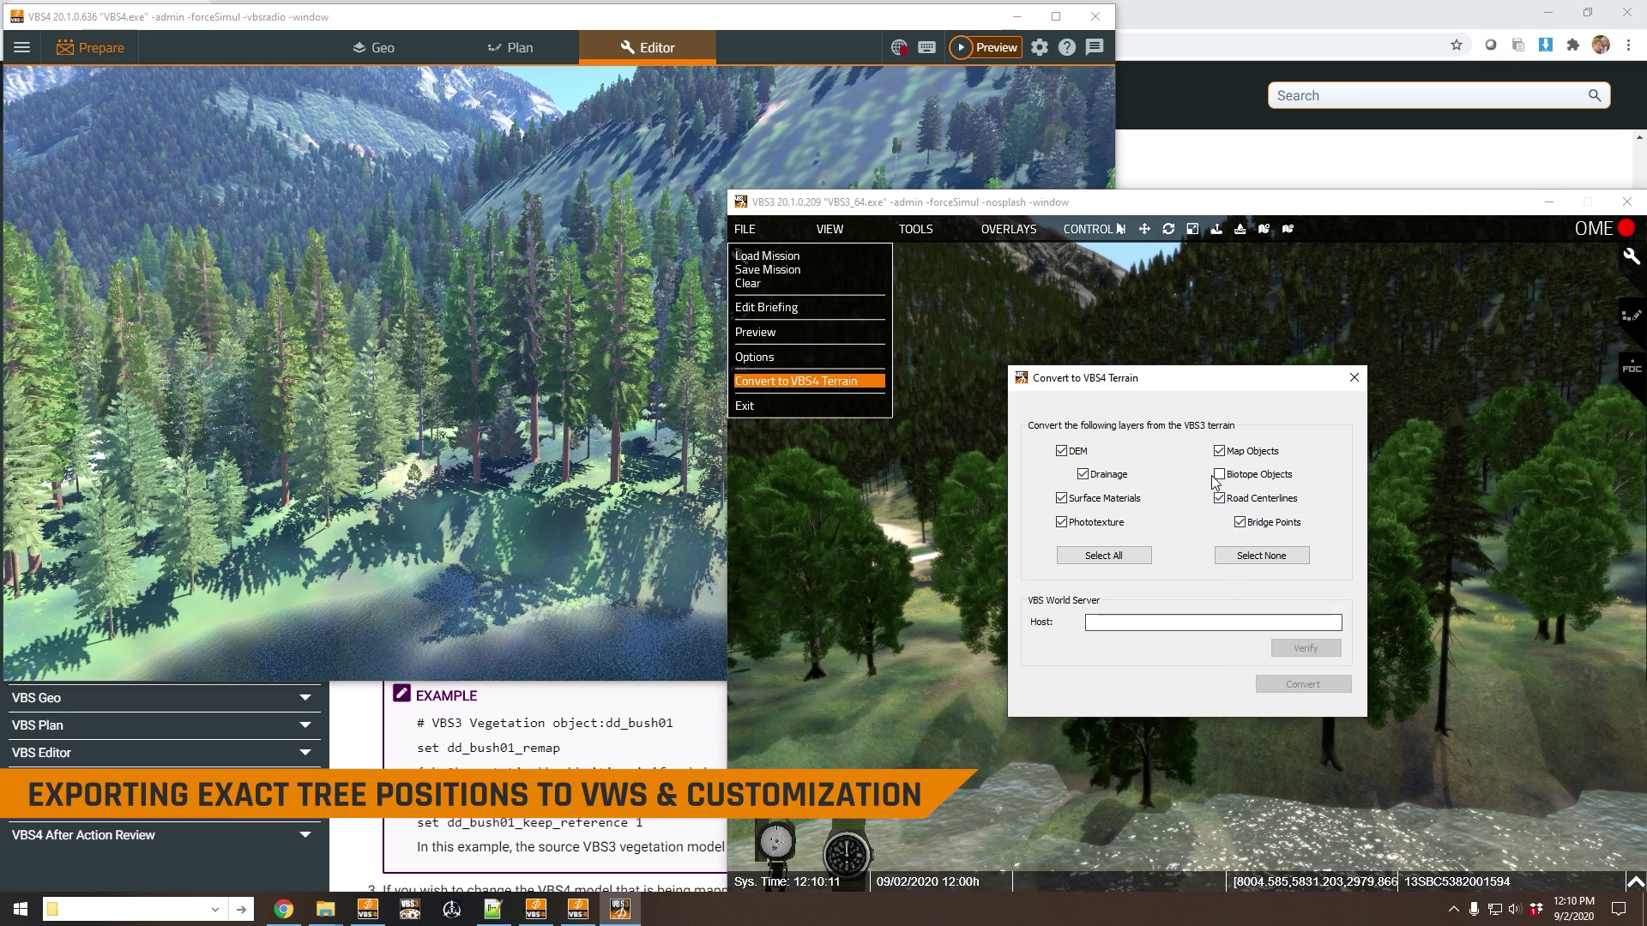
{"action": "left_click", "coordinate": [1353, 379]}
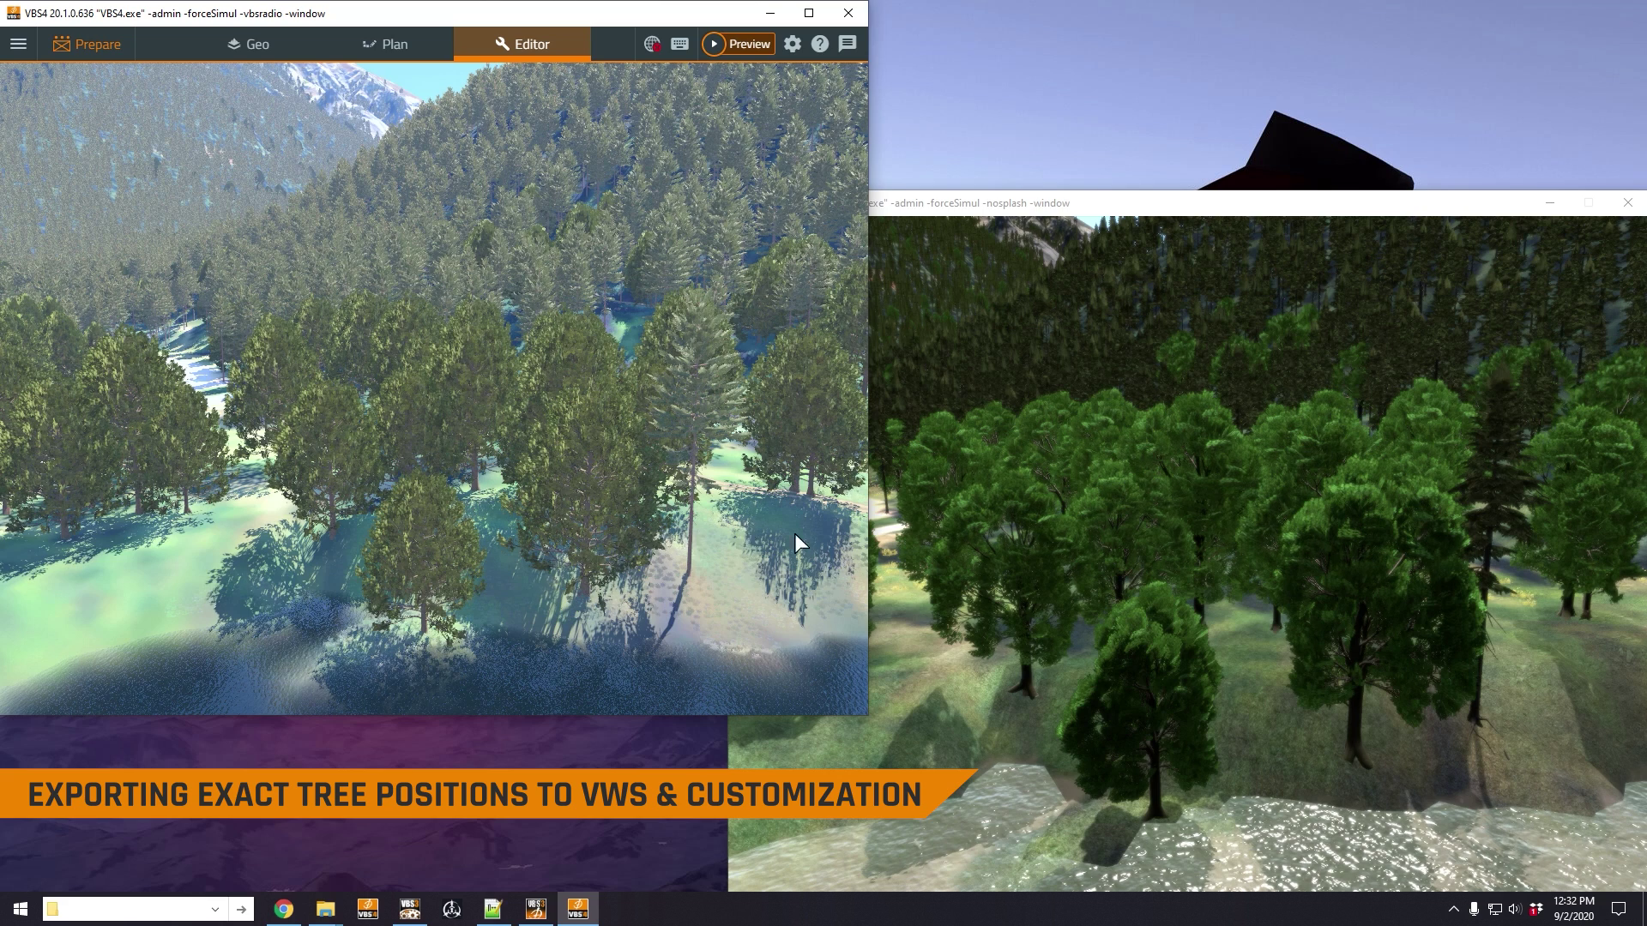
Alternate three times between VBS3 and VBS4 tree layouts, then bring up the remapping script in Notepad++.
{"action": "left_click", "coordinate": [1000, 611]}
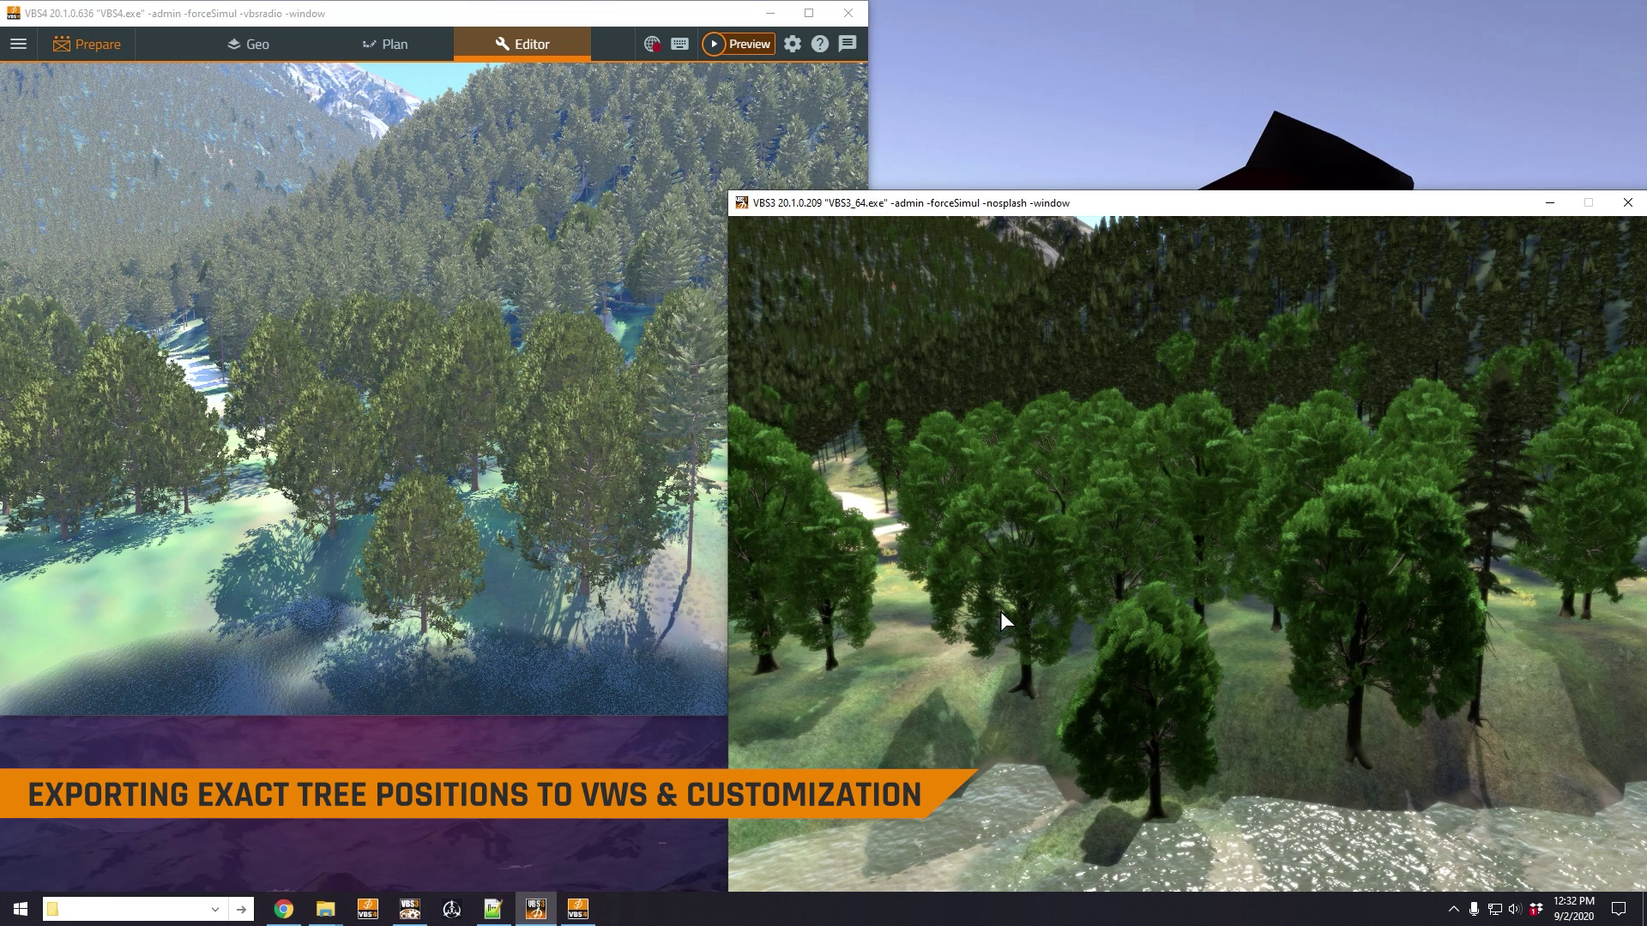
{"action": "left_click", "coordinate": [593, 585]}
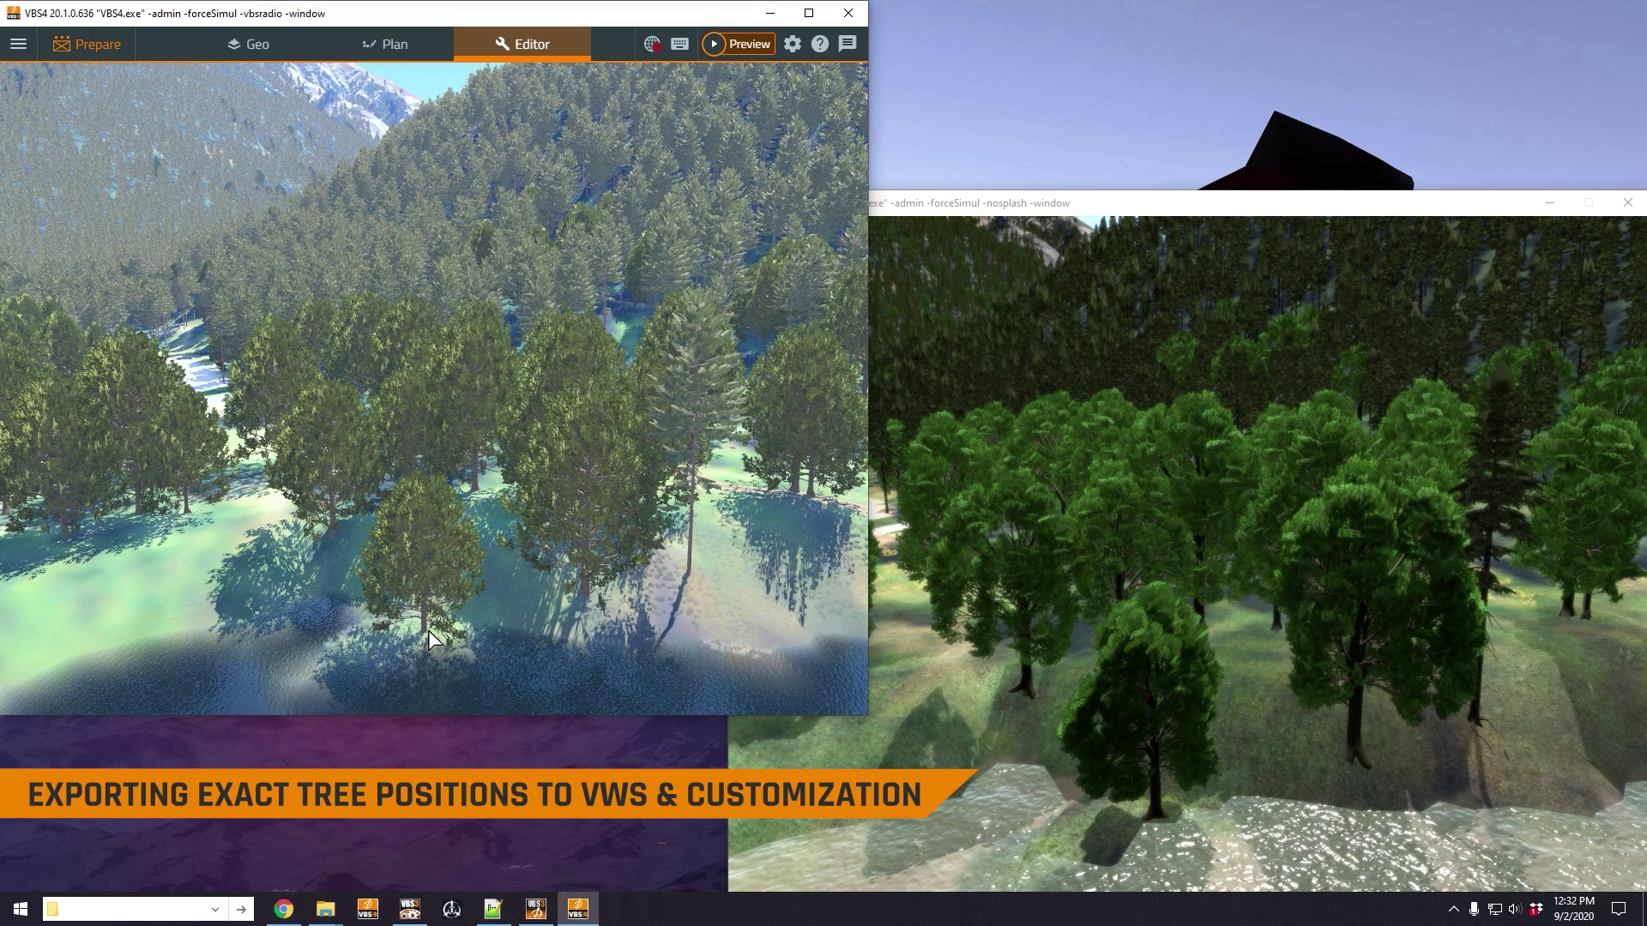
{"action": "left_click", "coordinate": [1009, 791]}
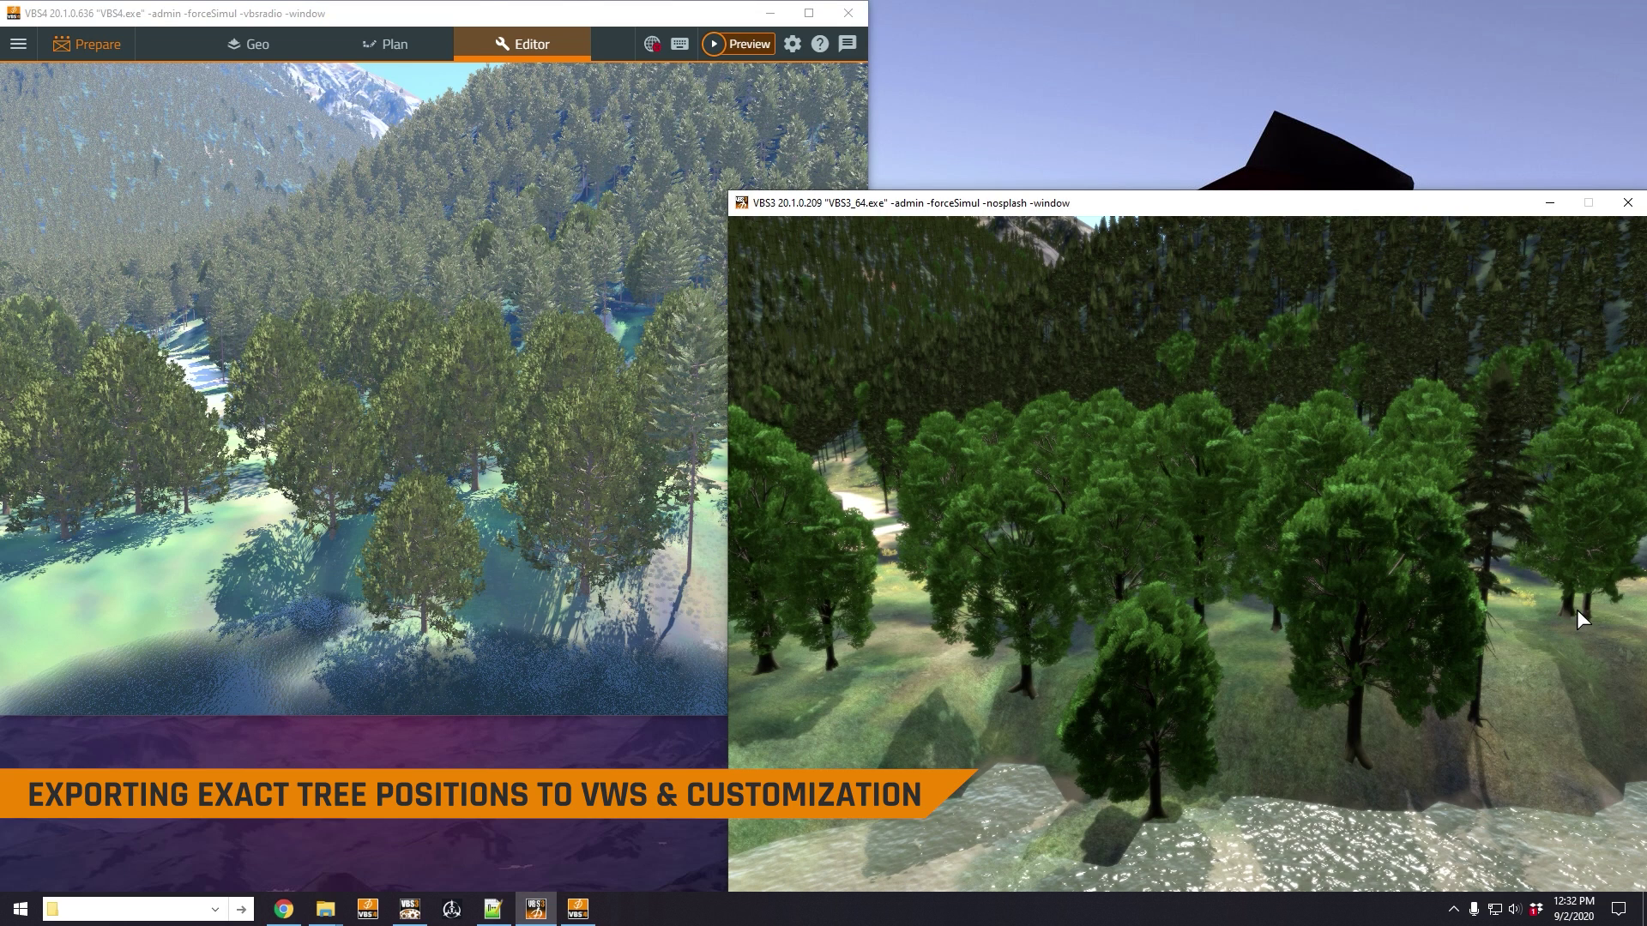
{"action": "left_click", "coordinate": [645, 594]}
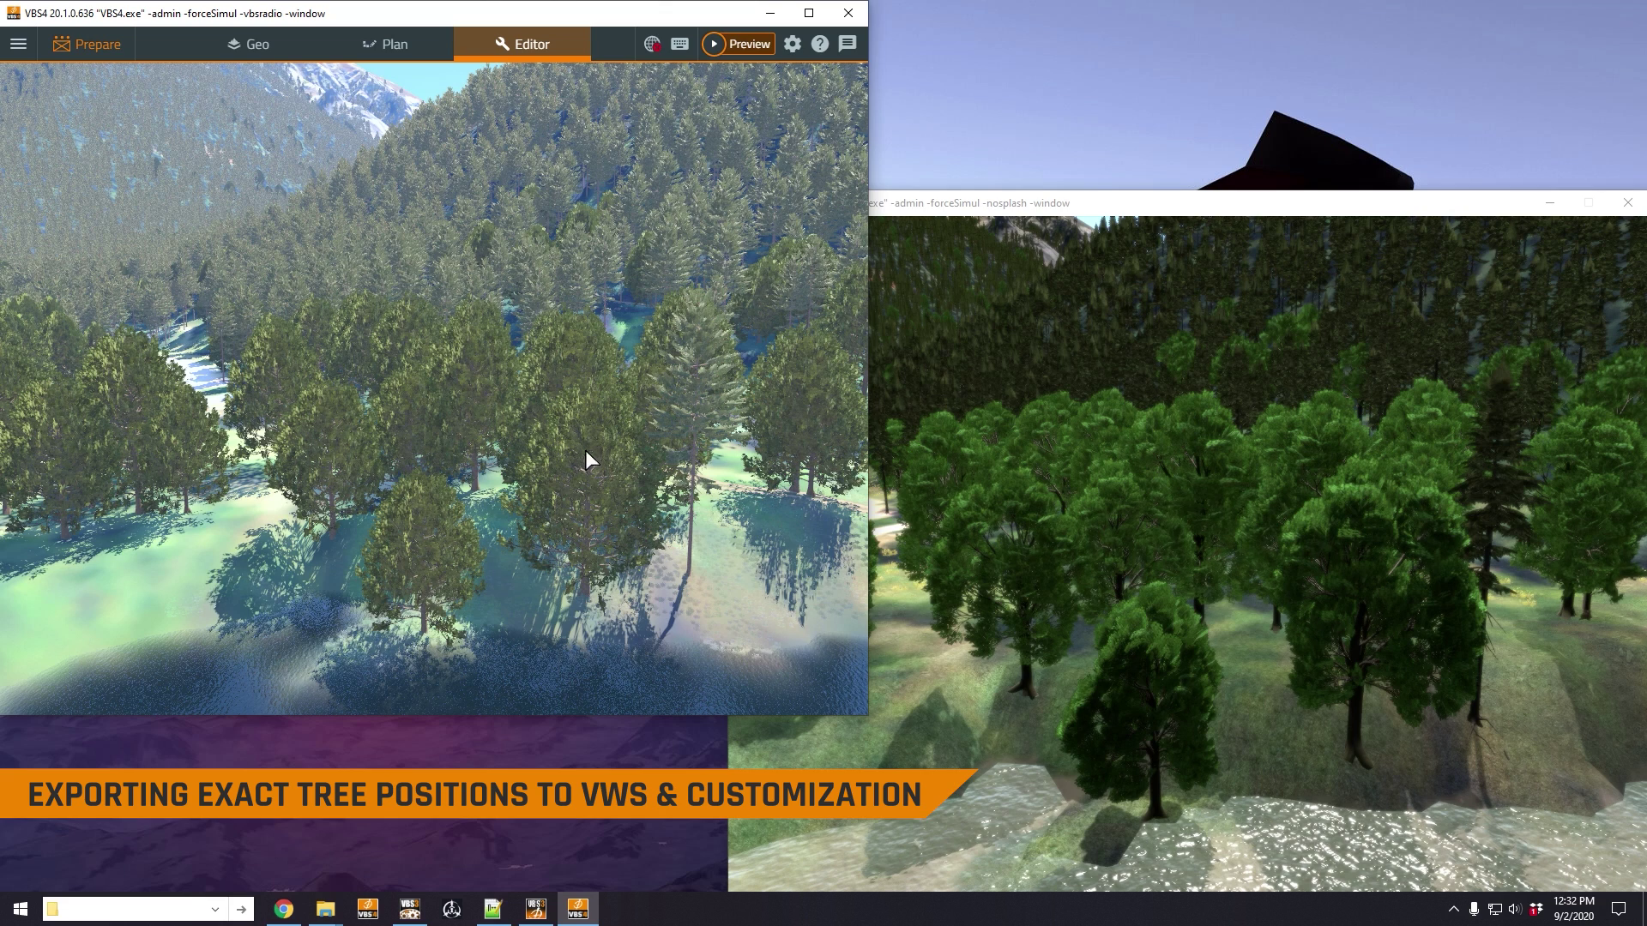
{"action": "left_click", "coordinate": [1052, 543]}
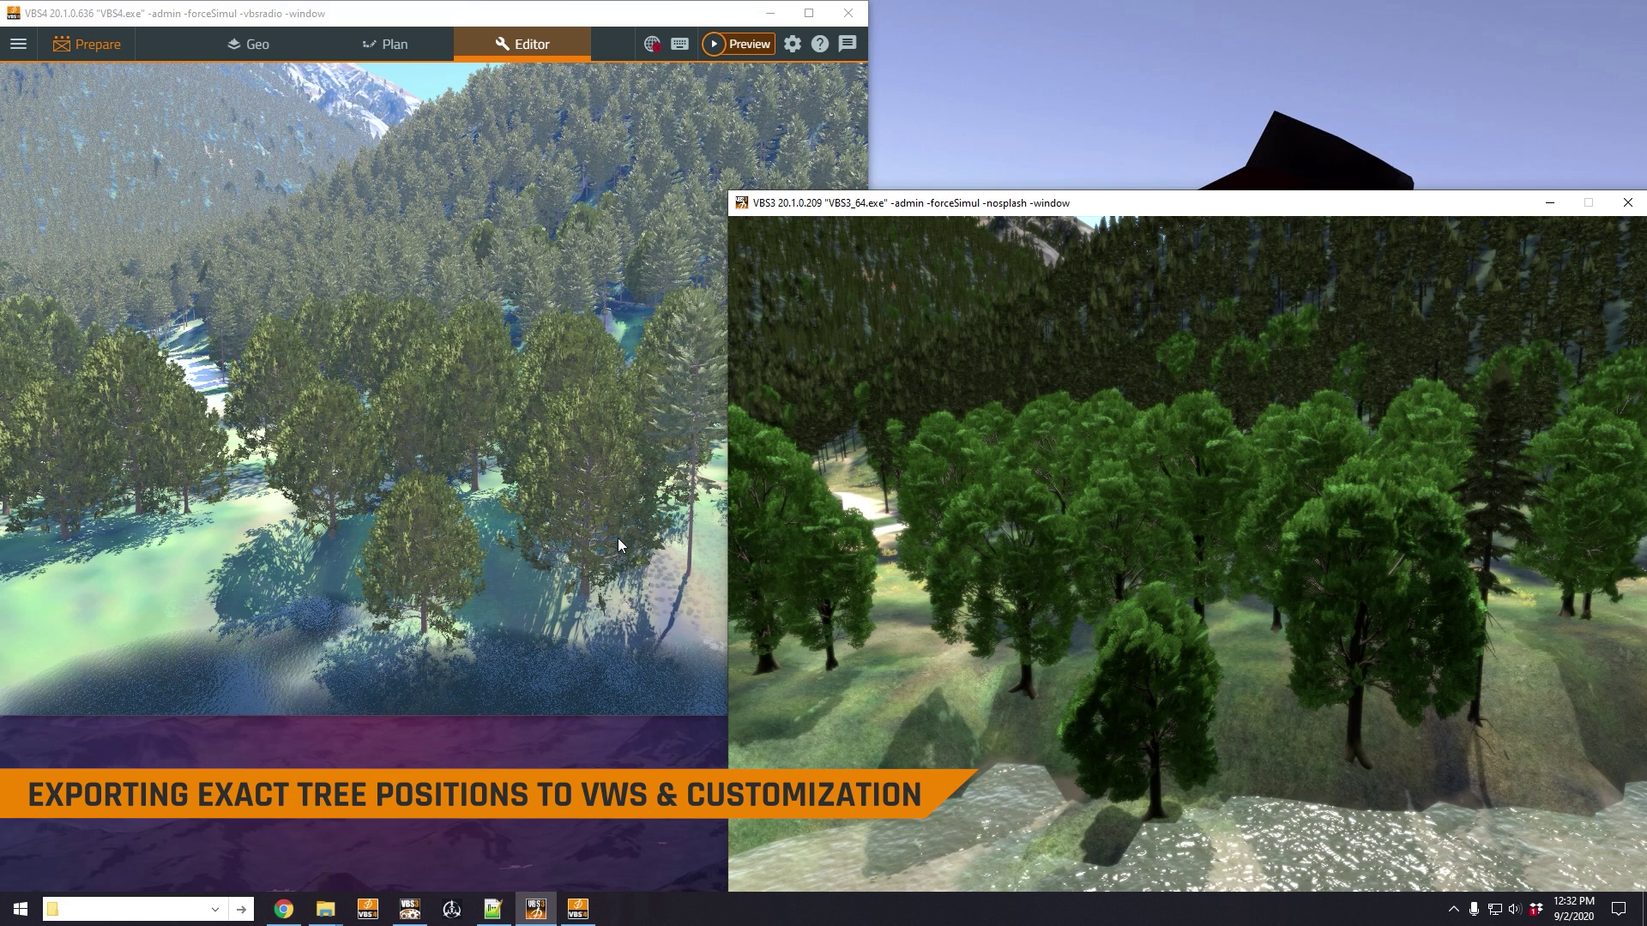
{"action": "left_click", "coordinate": [616, 612]}
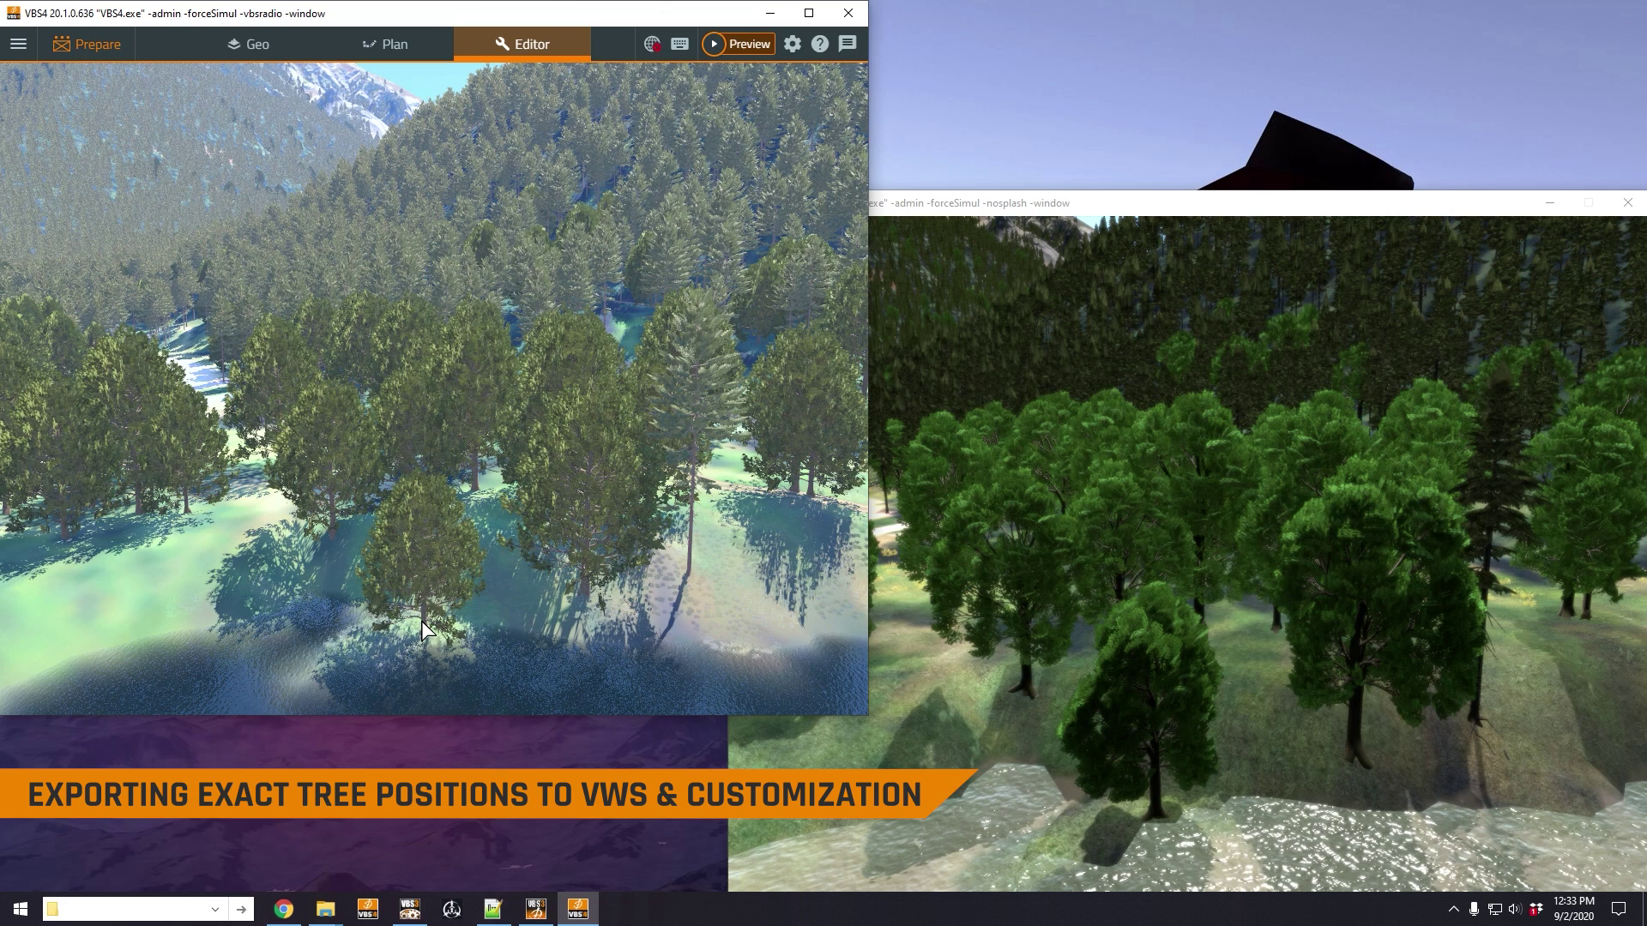
{"action": "left_click", "coordinate": [492, 909]}
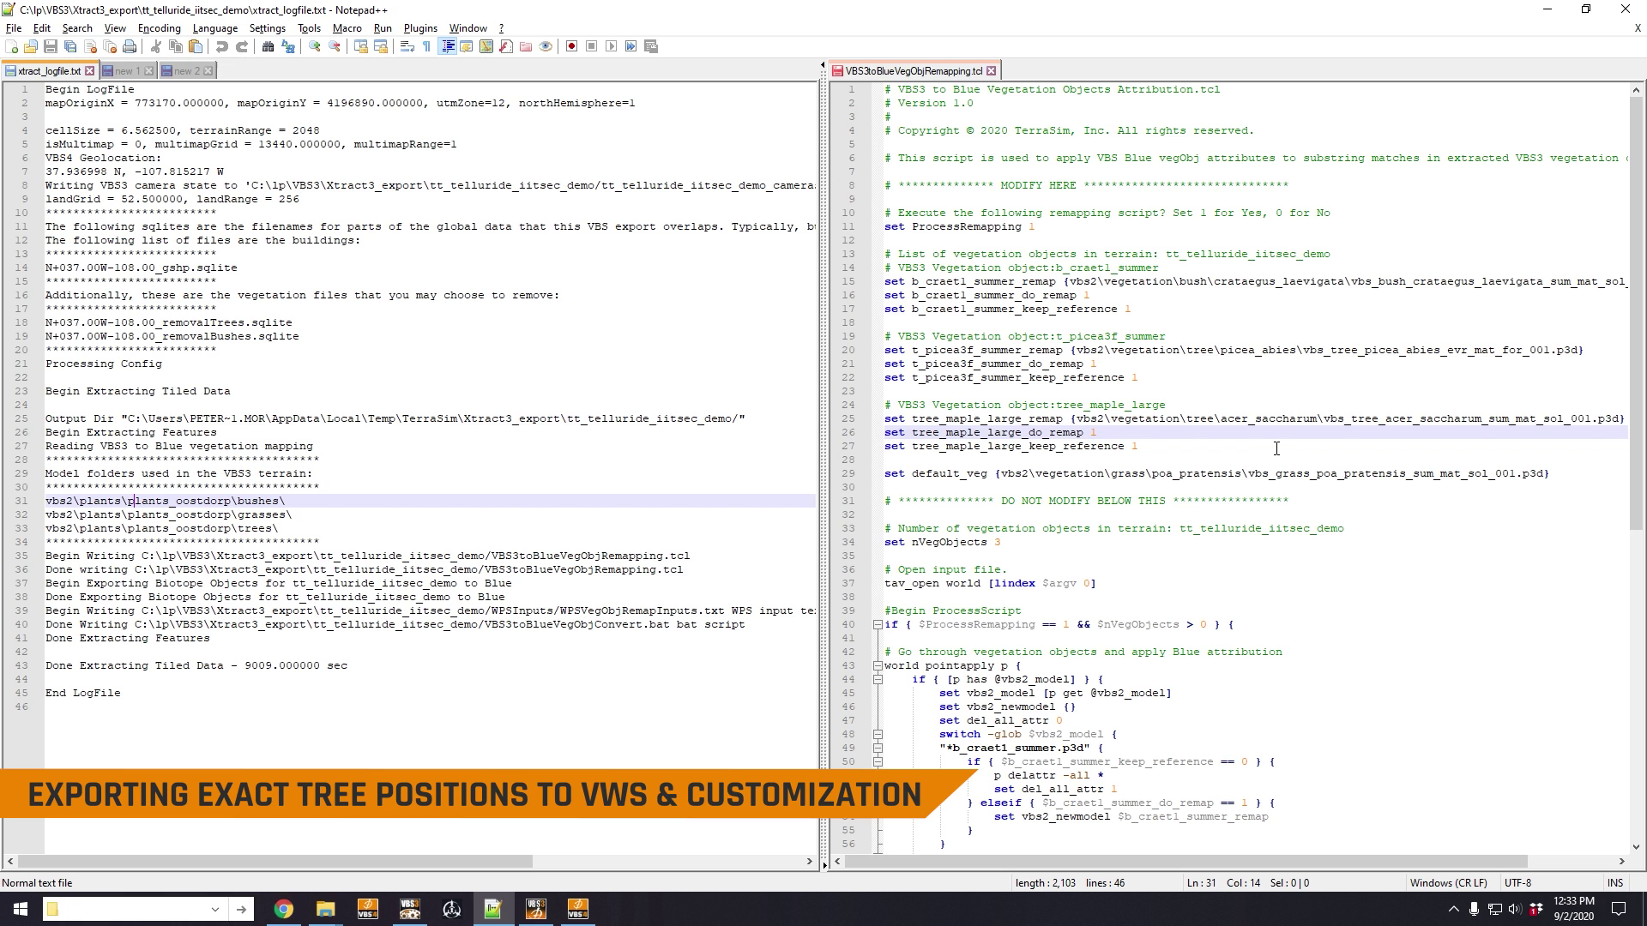
Minimize Notepad++ after reviewing VBS3toBlueVegObjRemapping.tcl to reveal VBS4's Battlespaces with Telluride.
{"action": "left_click", "coordinate": [1542, 21]}
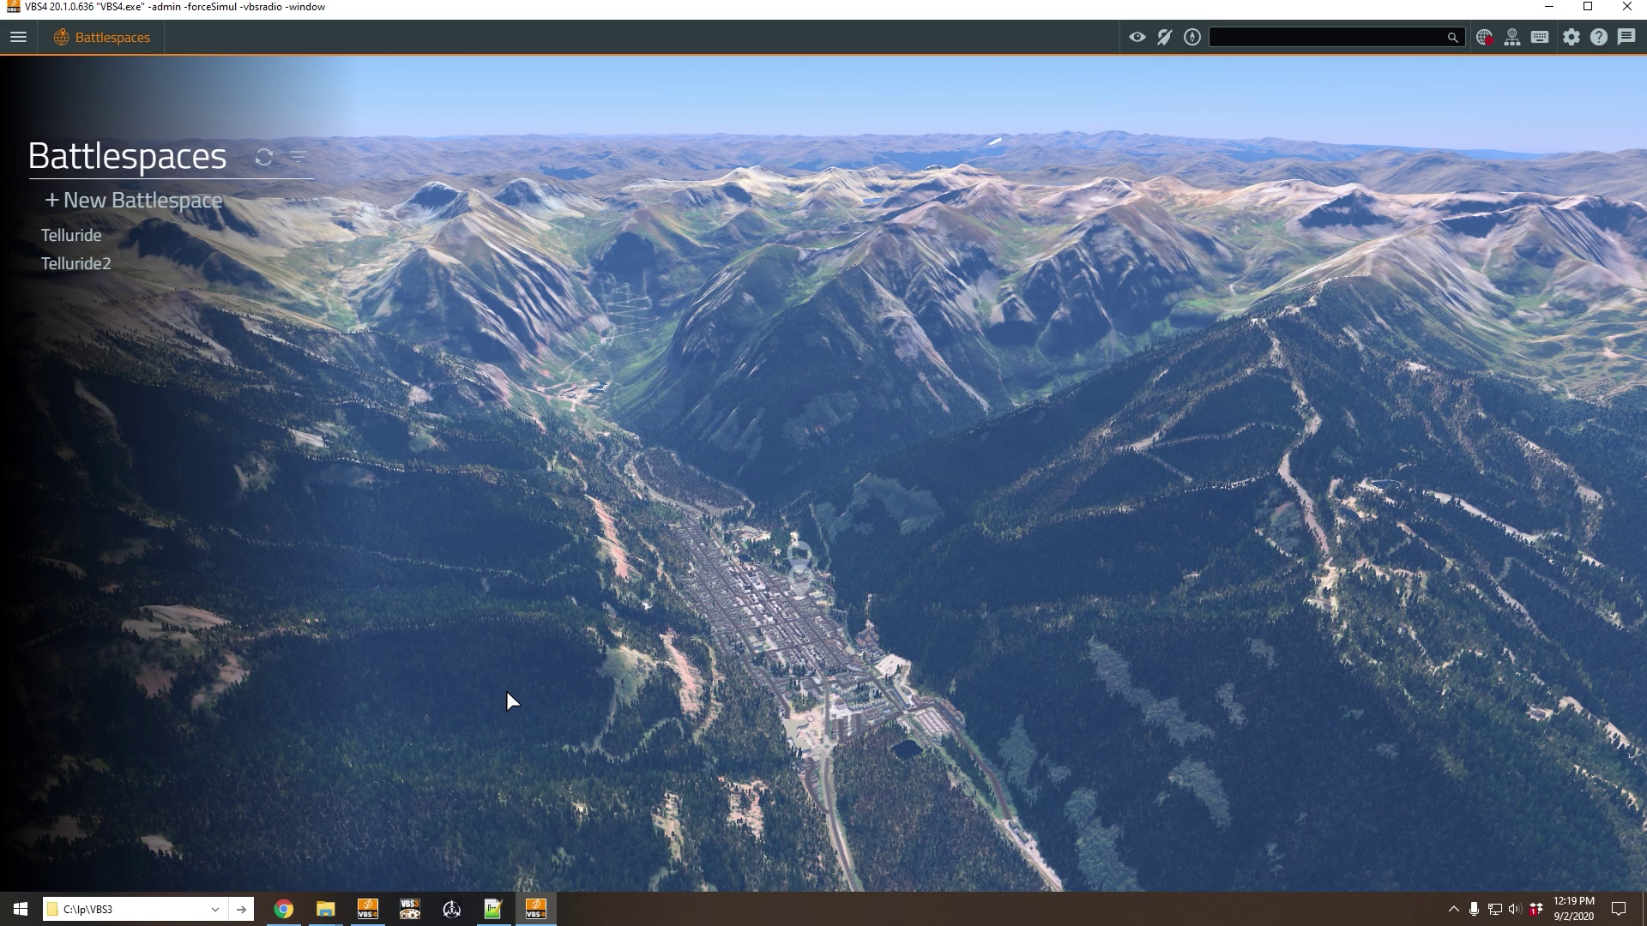
Return to the Chrome help page and scroll down to Using the Terrain Conversion Tool.
{"action": "left_click", "coordinate": [283, 909]}
{"action": "scroll", "coordinate": [656, 472], "scroll_direction": "down", "scroll_amount": 3}
{"action": "scroll", "coordinate": [662, 652], "scroll_direction": "down", "scroll_amount": 4}
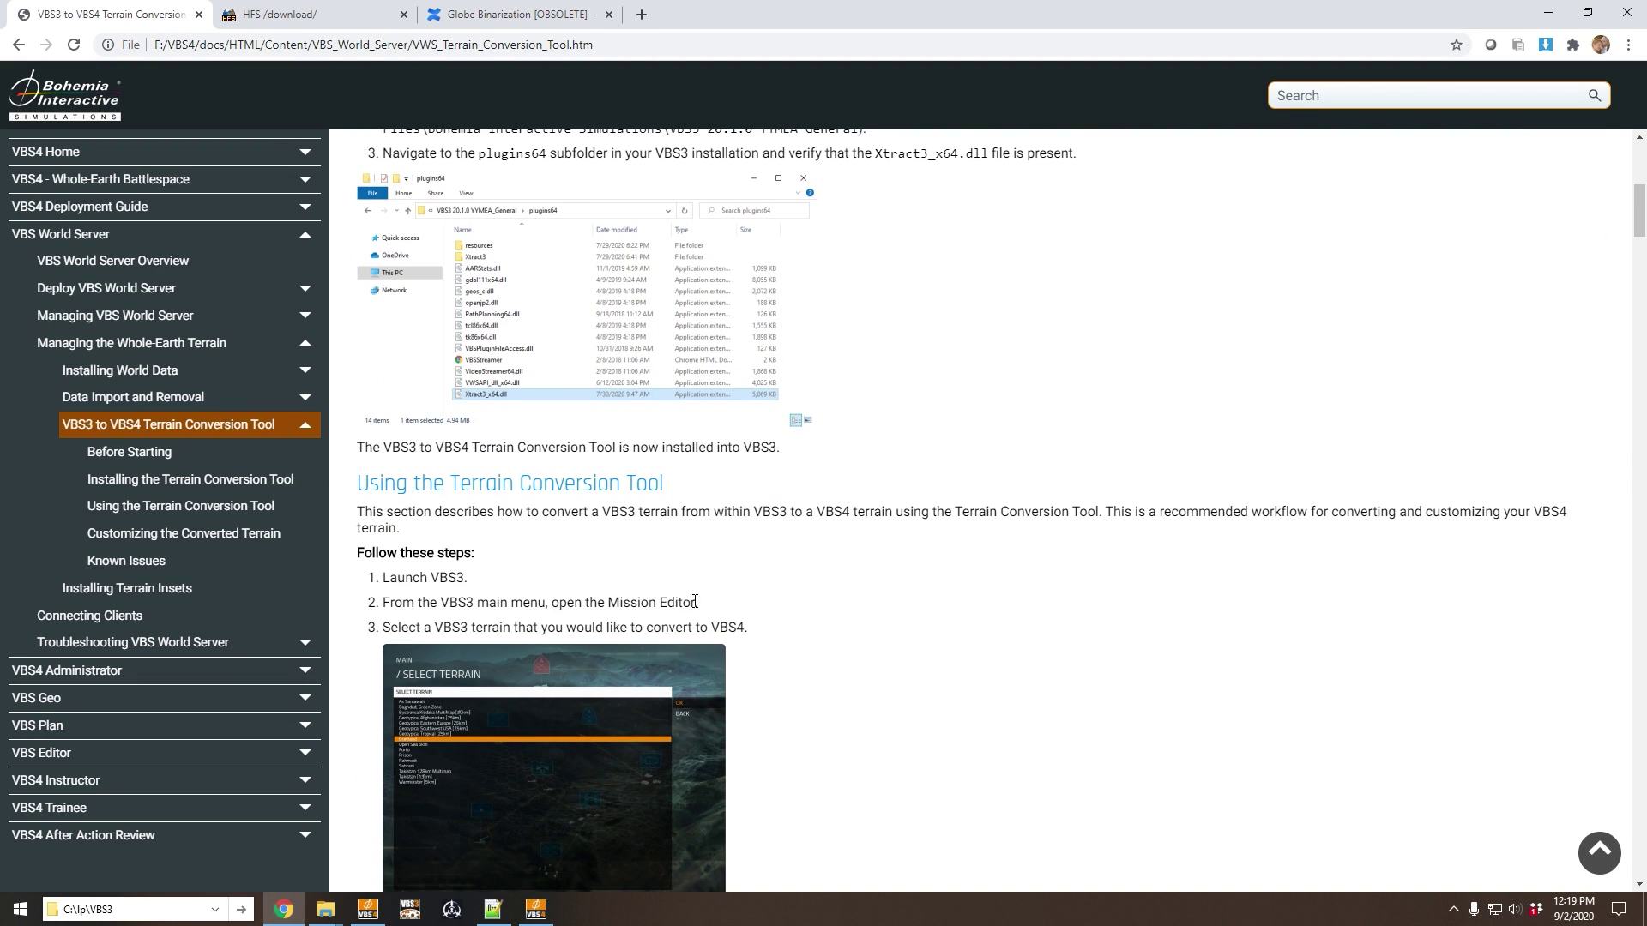